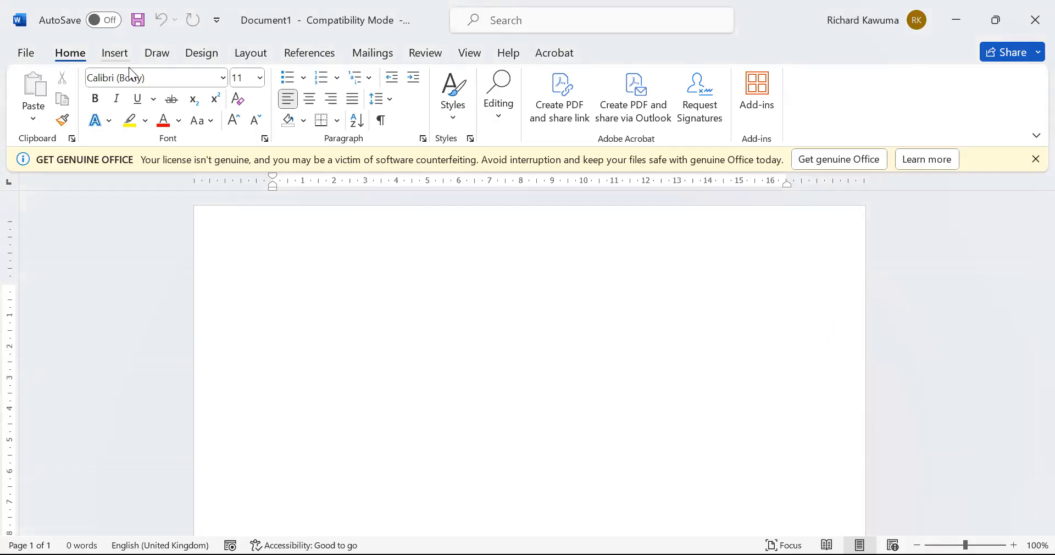
Switch to the Insert tab and type =rand() in the blank document
click(129, 67)
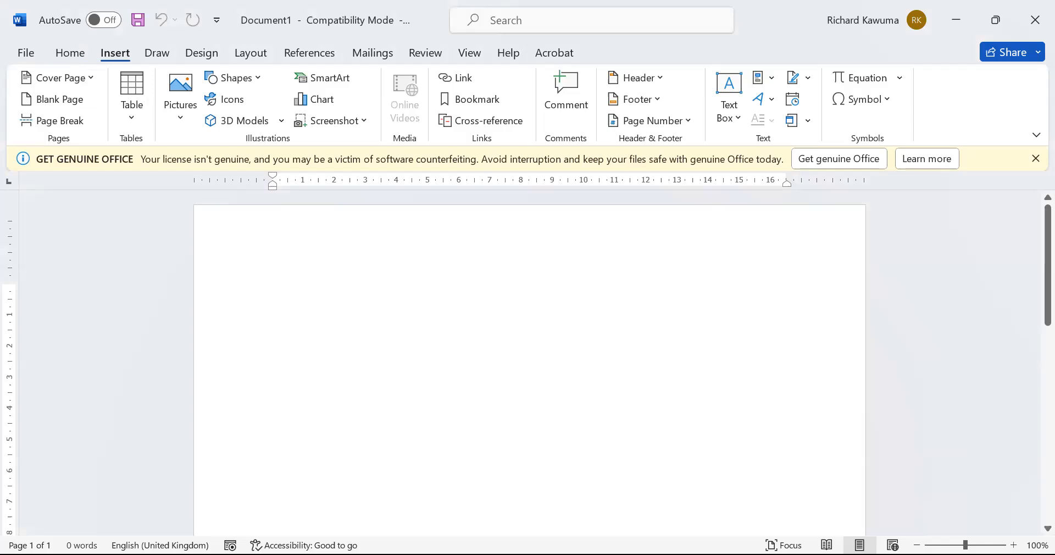
text(=rand())
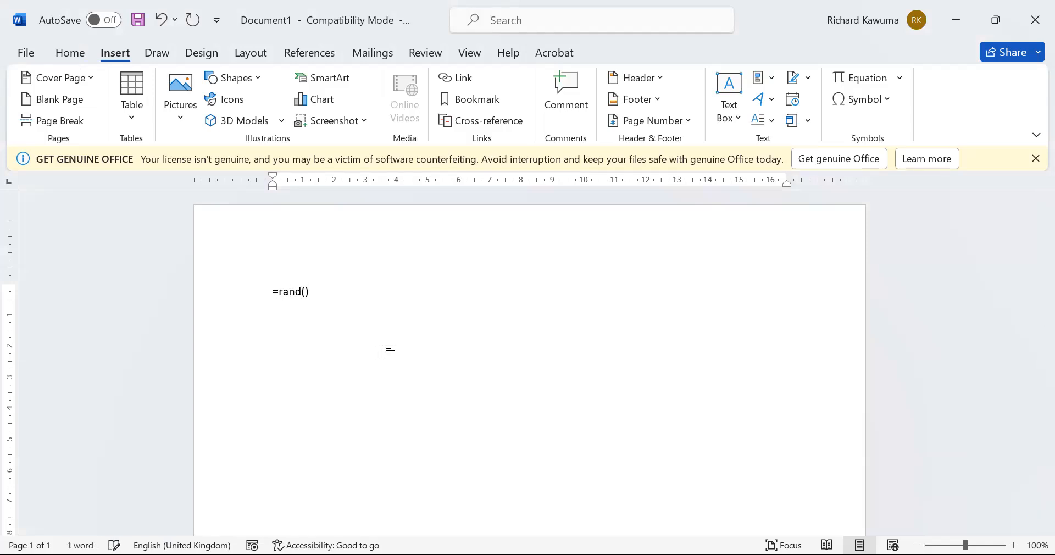
Expand =rand() into five sample paragraphs and add a blank line after the first paragraph
key(Return)
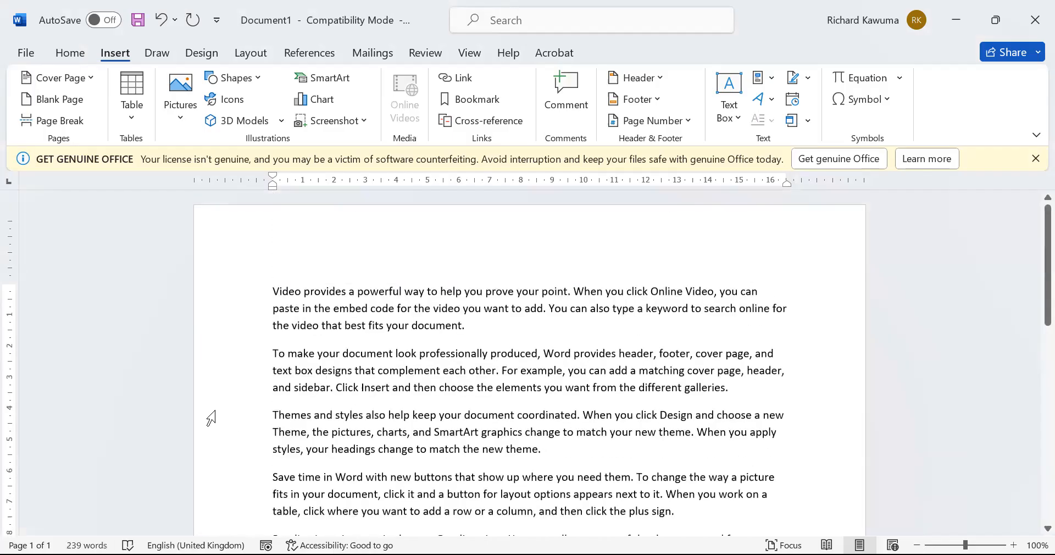
click(271, 353)
key(Return)
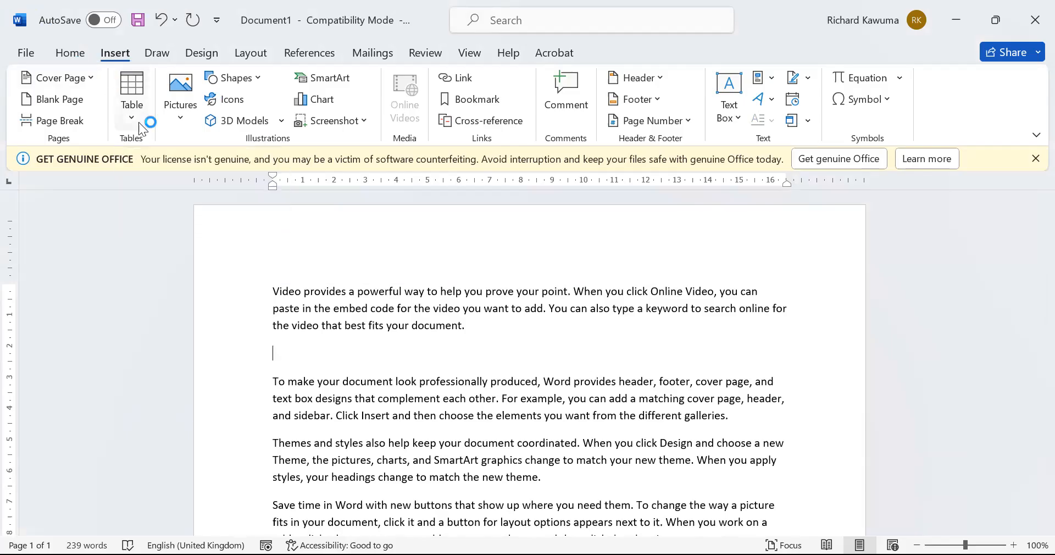
click(139, 123)
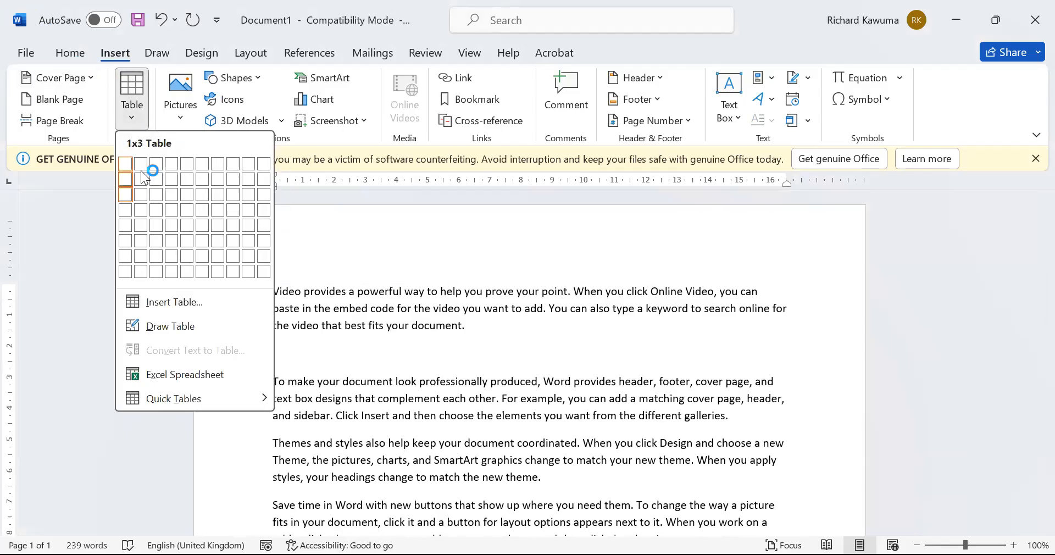
Insert a 4-column, 8-row table via Insert Table, after undoing an accidental 5x8 grid table
click(186, 276)
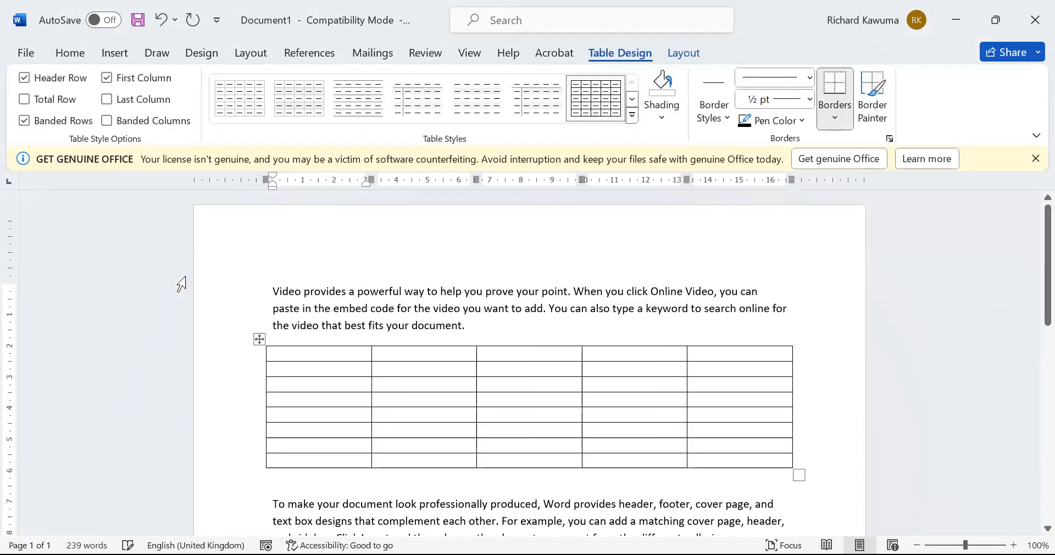
key(ctrl+z)
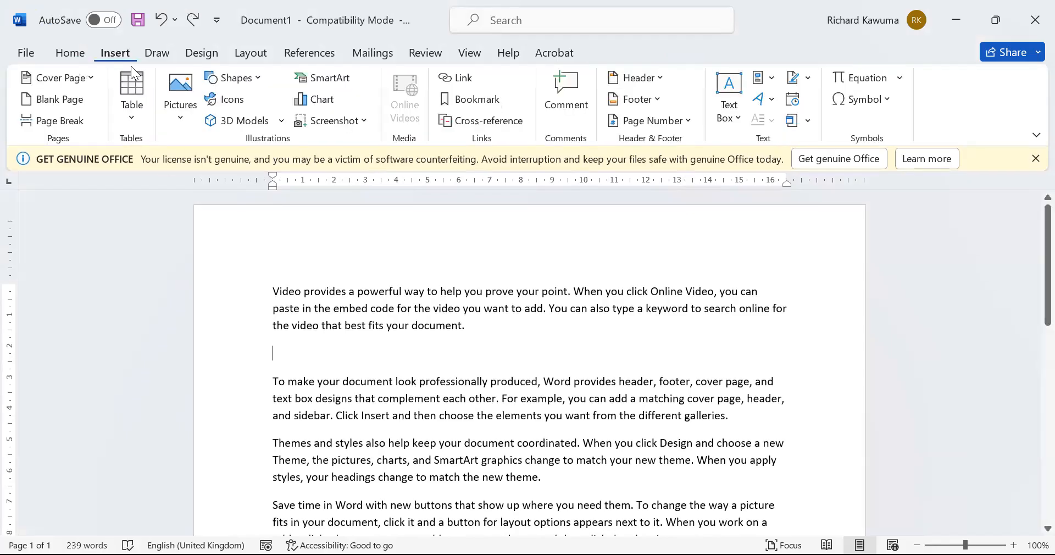
click(140, 125)
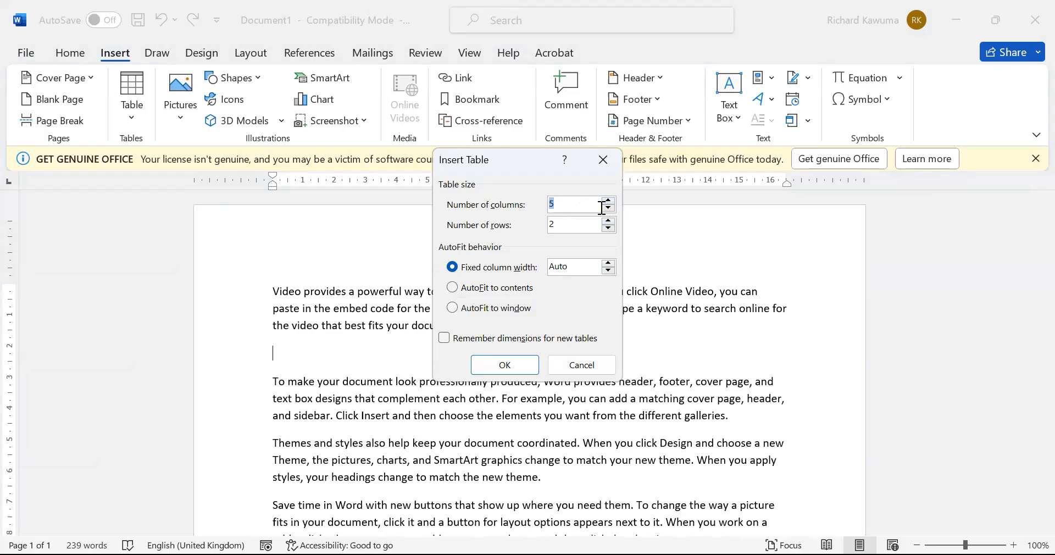
text(4)
key(Tab)
text(8)
click(513, 367)
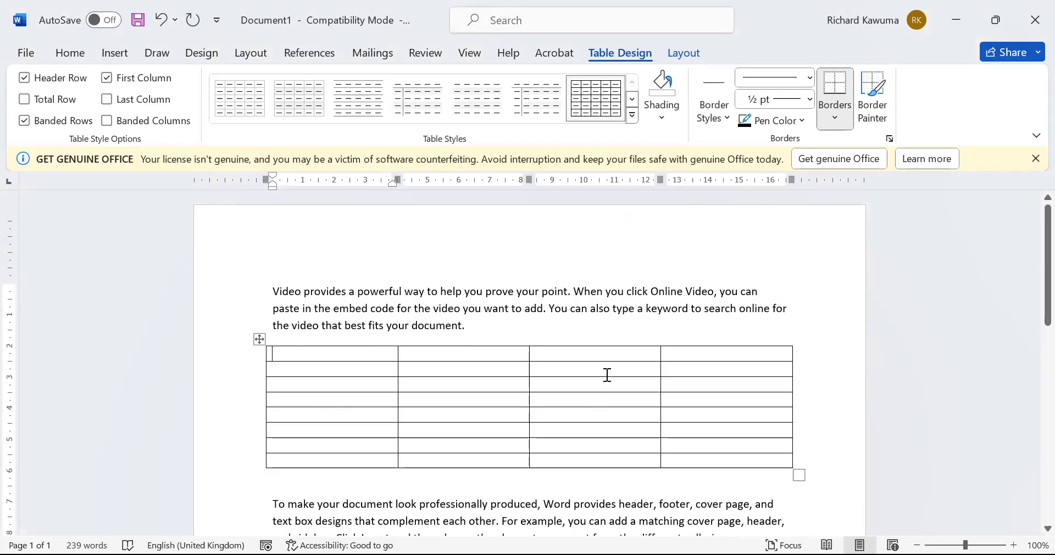
Type the header row: NAMES, GEO, BIO and TOTAL
text(NAMES)
key(Tab)
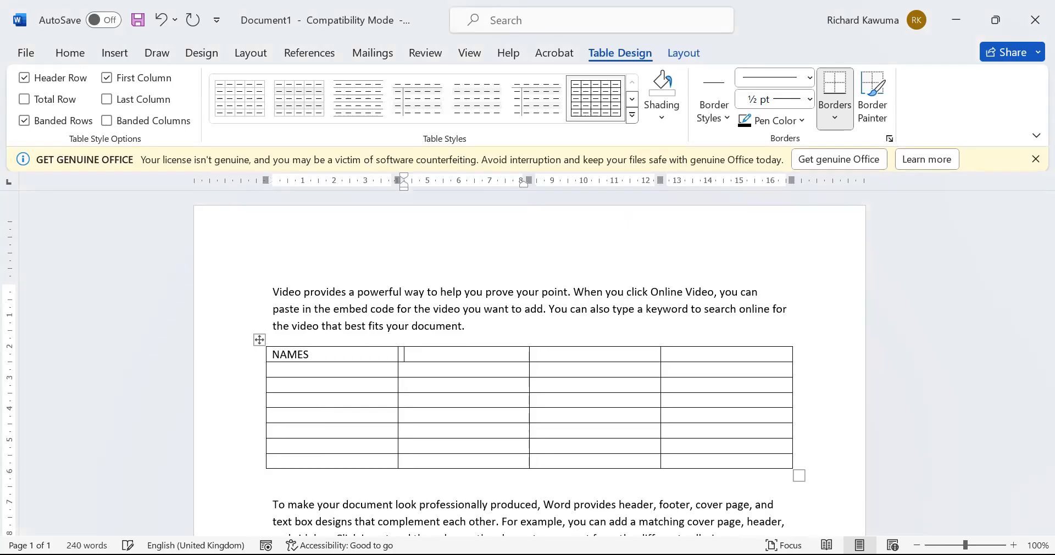
text(GEO)
key(Tab)
text(BIO)
key(Tab)
text(TOTAL)
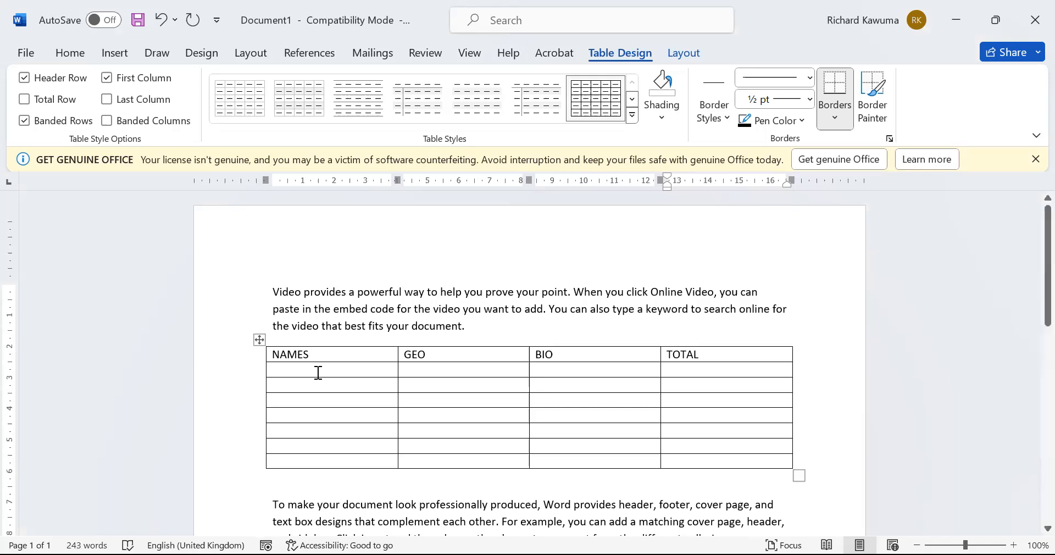
List the names PETER, BOB, JANE, ALICE, ERIC, GRACE and KITYO down the NAMES column
click(305, 377)
text(PETER)
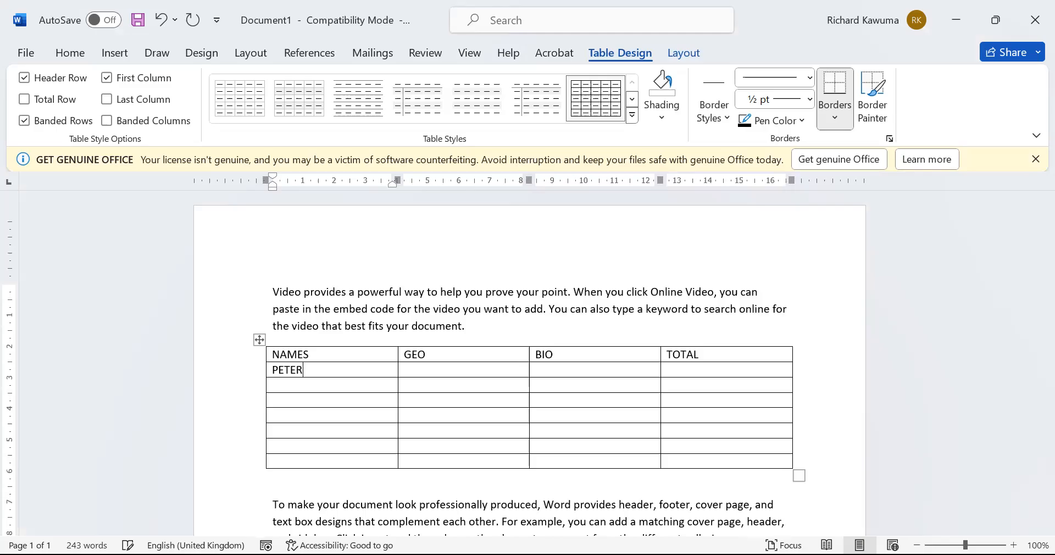
key(Down)
text(BOD)
key(BackSpace)
text(B)
key(Down)
text(JANE)
key(Down)
text(ALICE)
key(Down)
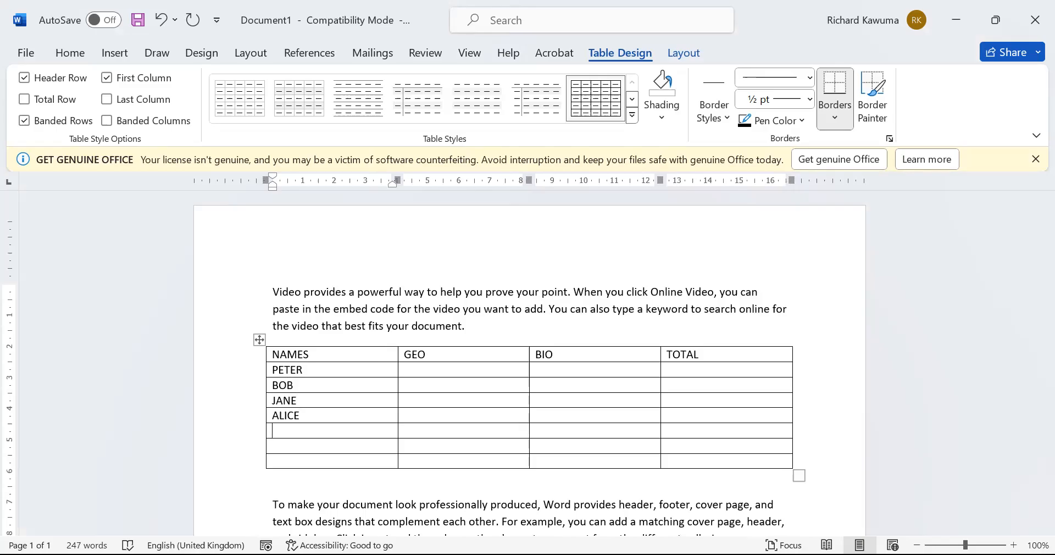
text(ERIC)
key(Down)
text(GRACE)
key(Down)
text(KITYO)
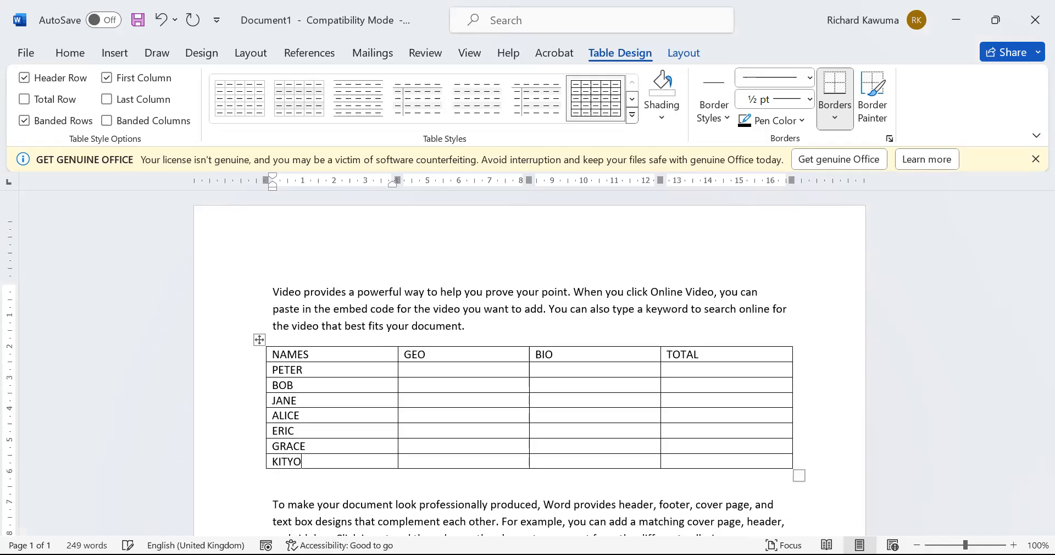
Enter the GEO marks 50, 30, 20, 56, 46, 27 and 34
click(445, 372)
text(50)
key(Down)
text(30)
key(Down)
text(20)
key(Down)
text(56)
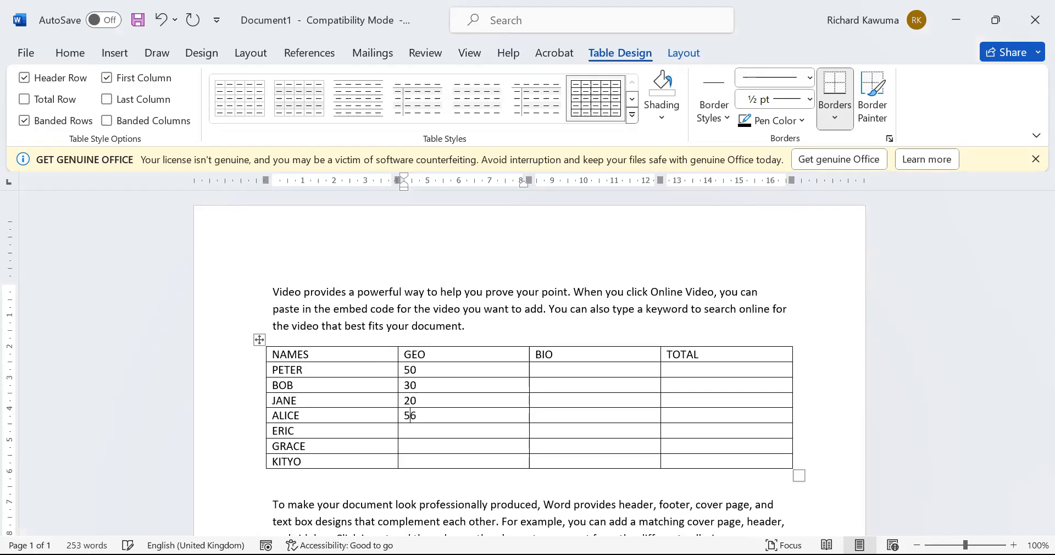
text(46)
text(27)
text(34)
Enter the BIO marks 59, 45, 36, 57, 45, 34 and 67
click(633, 368)
text(59 )
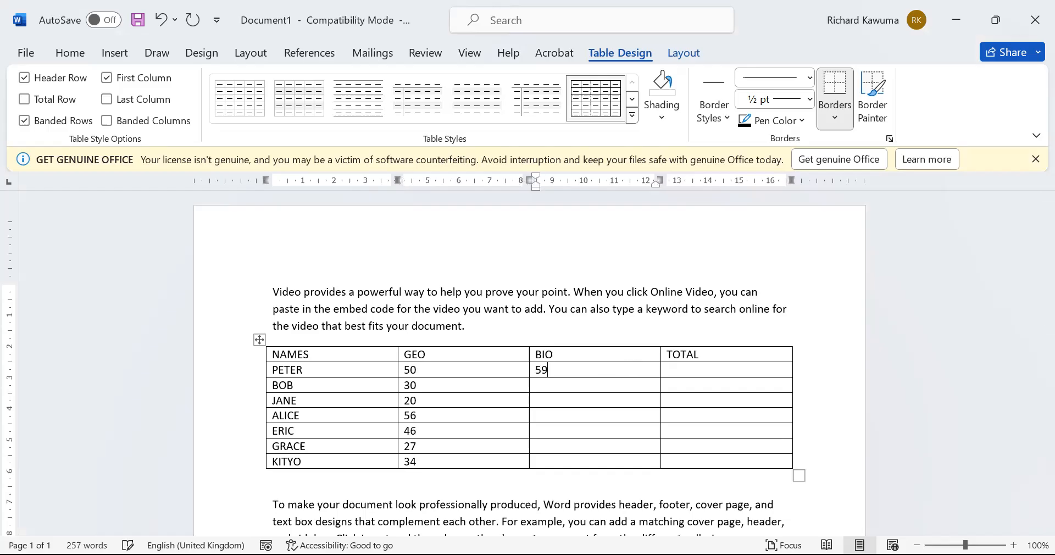
text(45)
key(Down)
text(36)
key(Down)
text(5745)
key(Down)
text(34)
key(Down)
text(67)
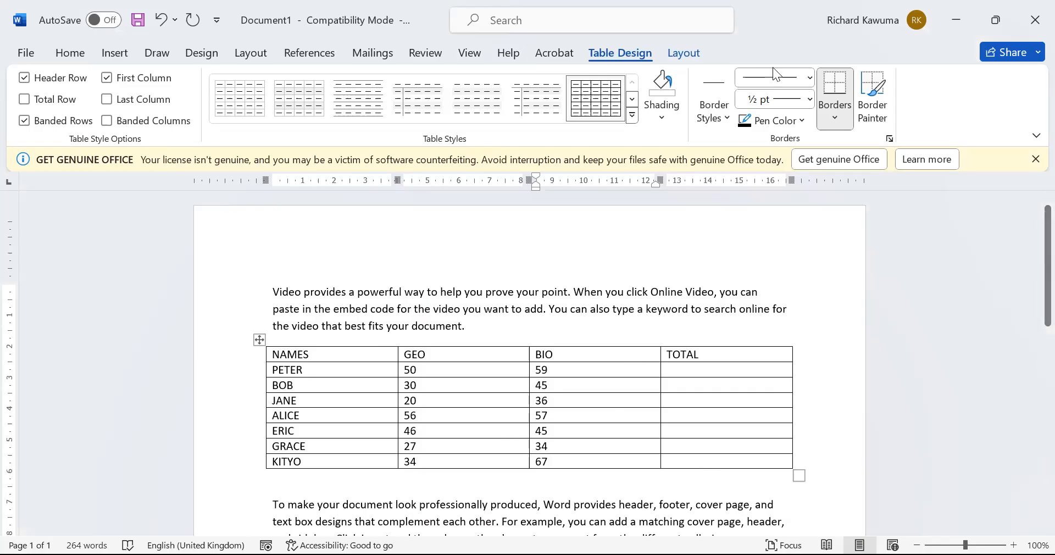
Return the caret to the marks table's GEO column and display the table Layout tools
click(472, 309)
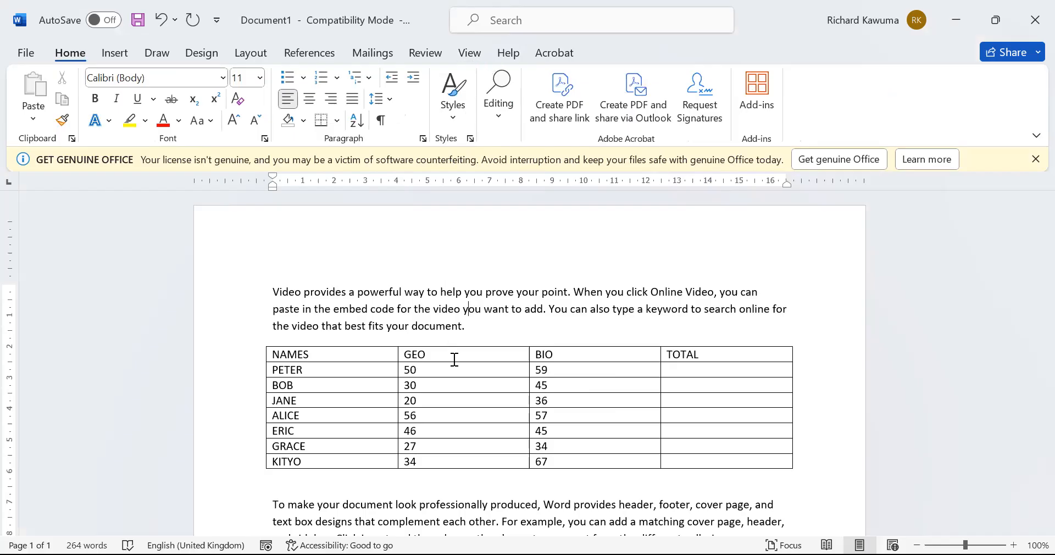
click(483, 373)
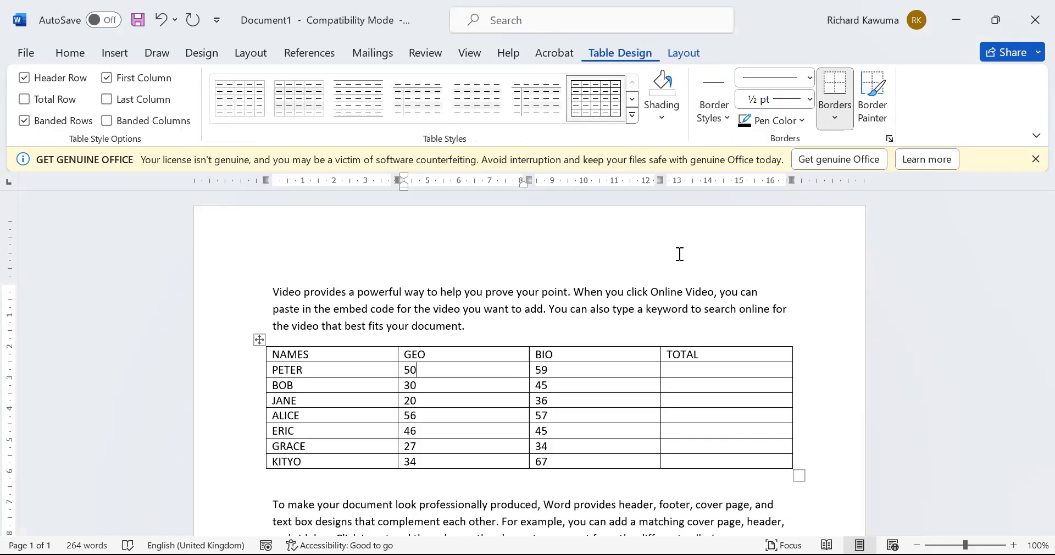
click(662, 308)
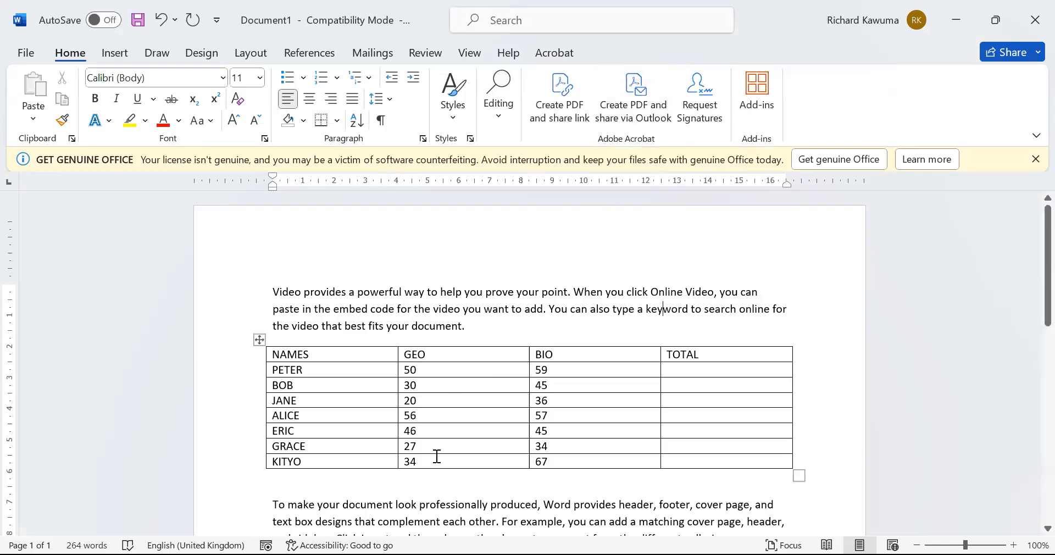
click(447, 442)
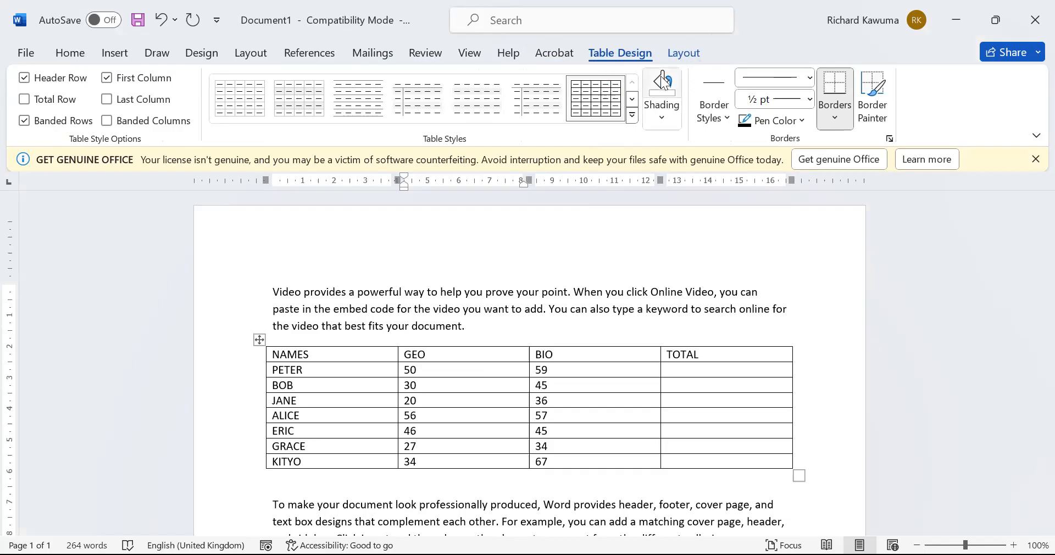
click(685, 53)
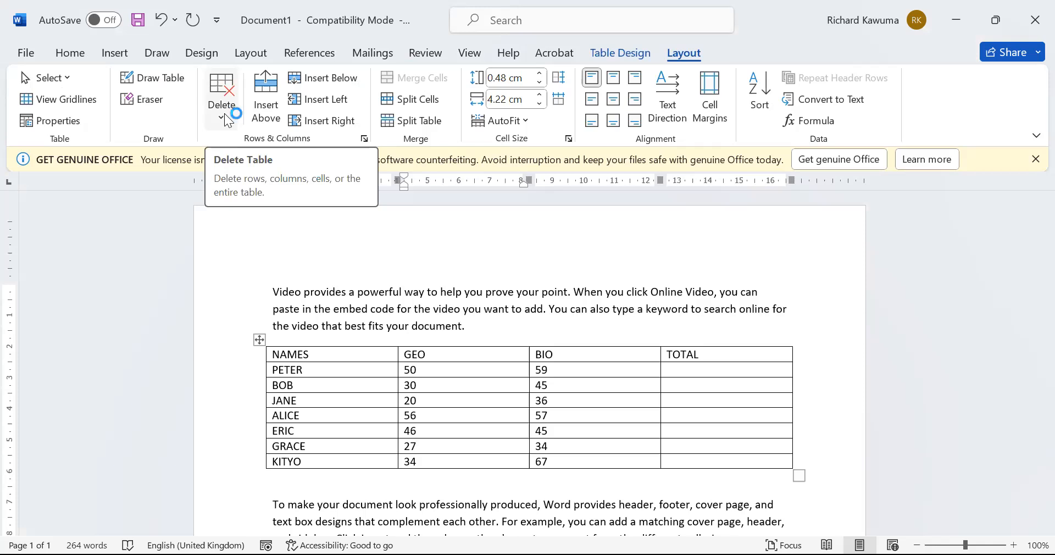
click(315, 416)
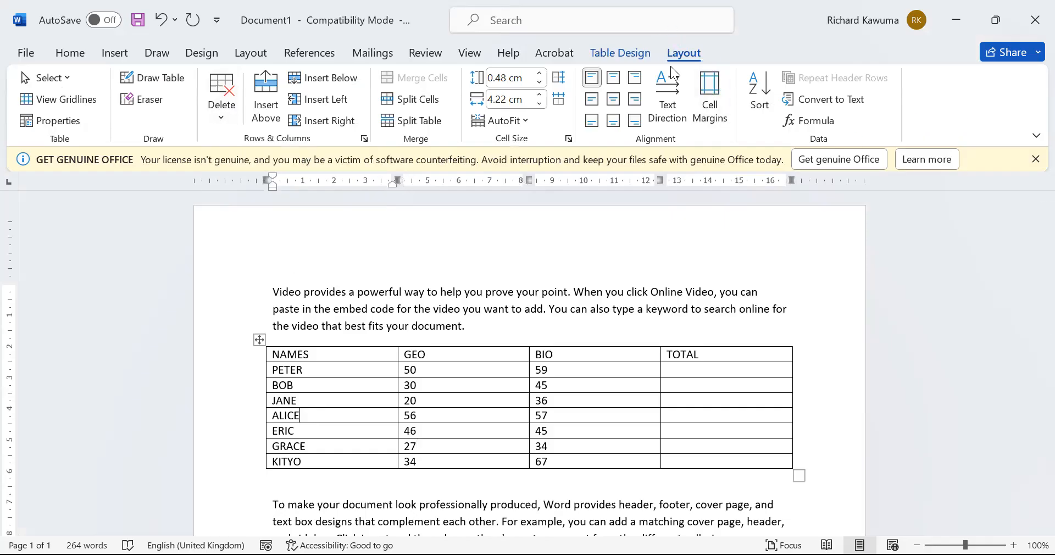
click(217, 122)
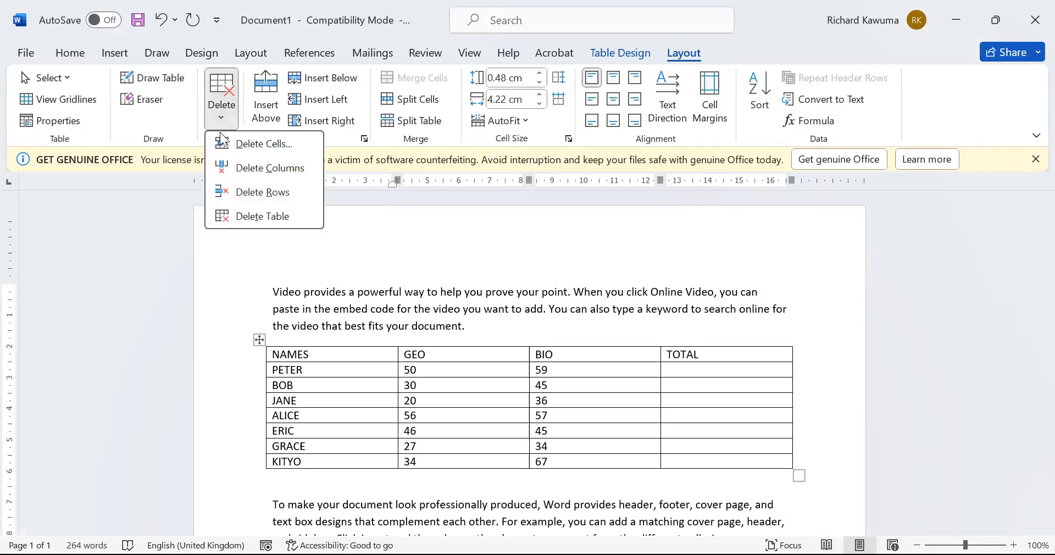
click(245, 217)
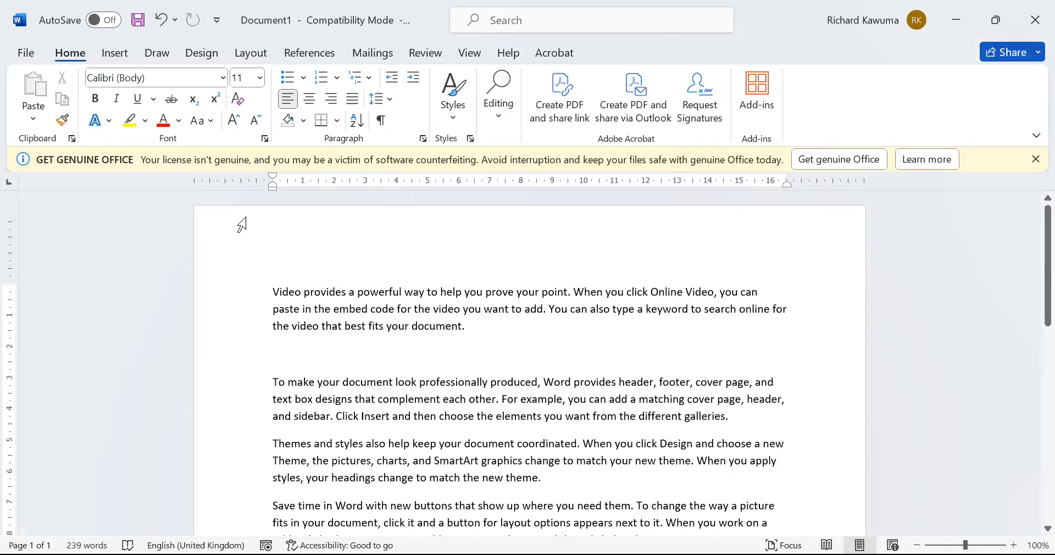
click(157, 26)
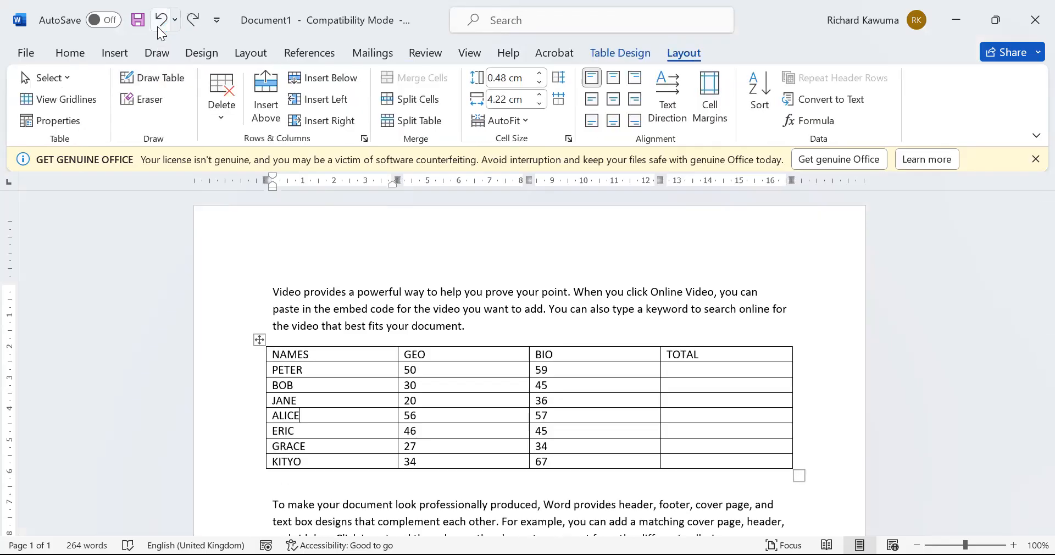
click(479, 352)
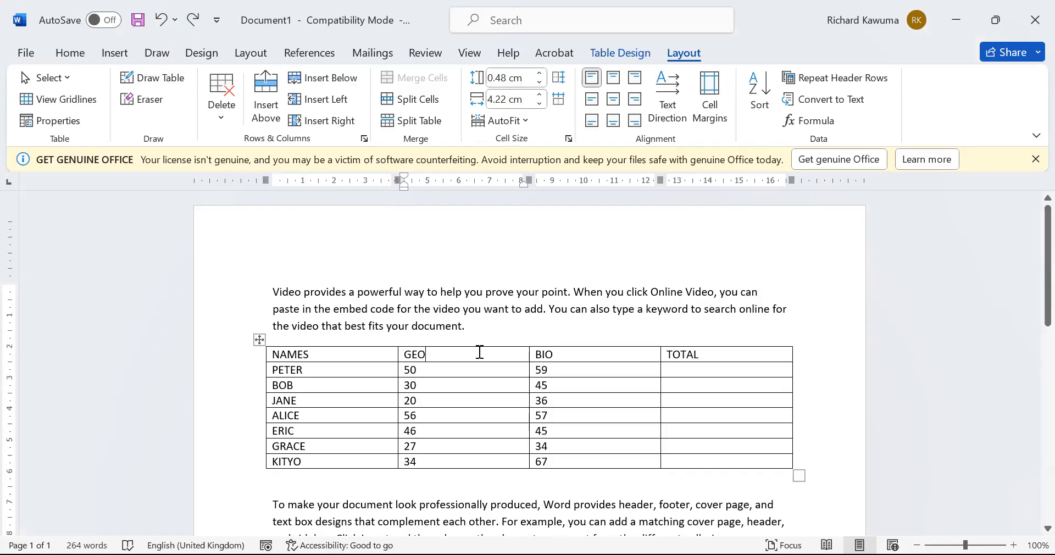
click(226, 114)
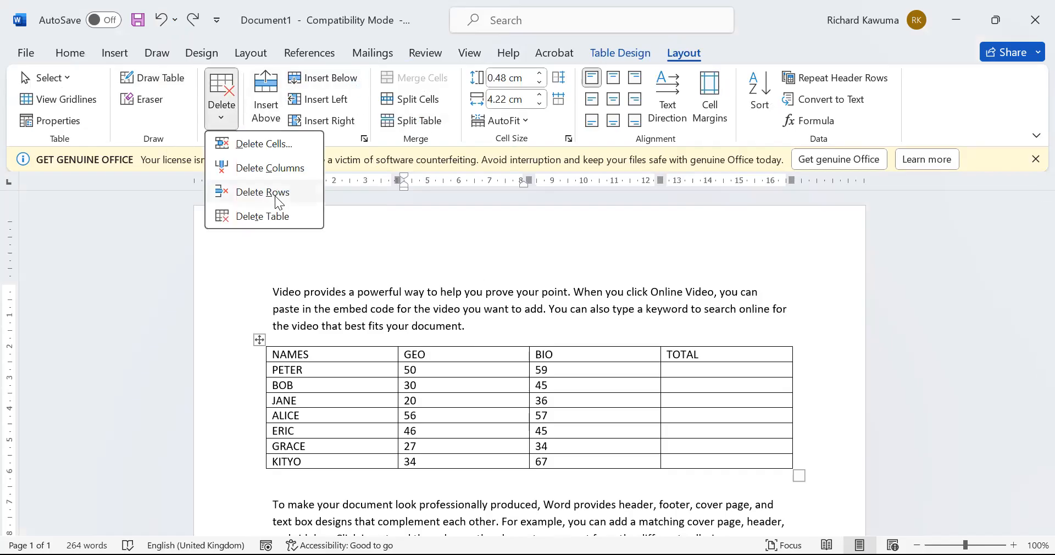
click(317, 167)
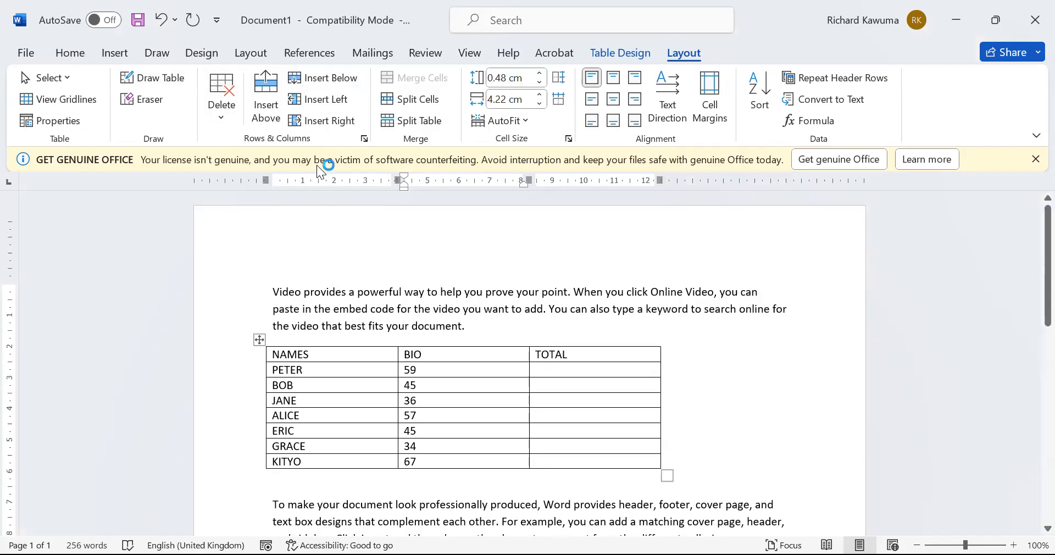
key(ctrl+z)
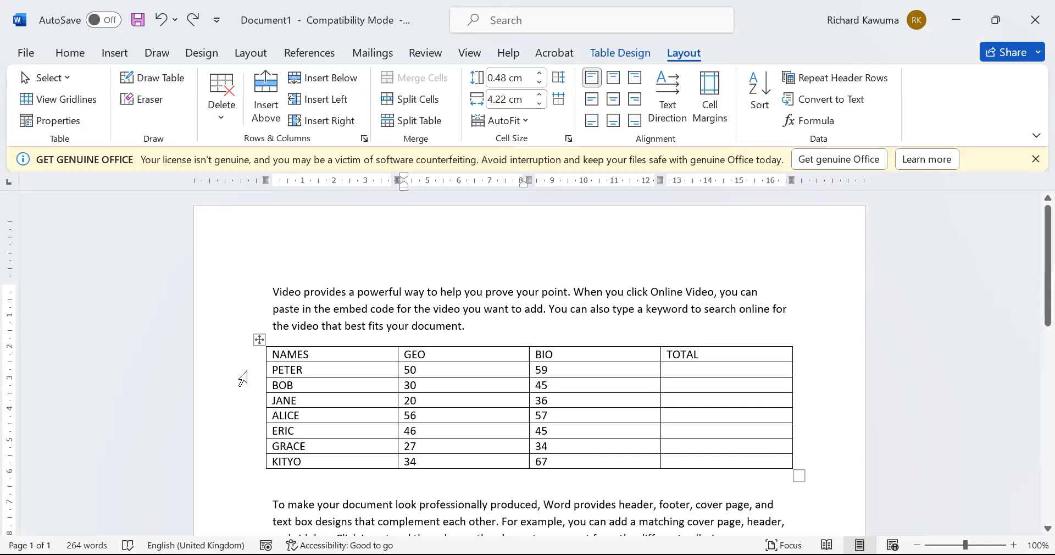
click(201, 401)
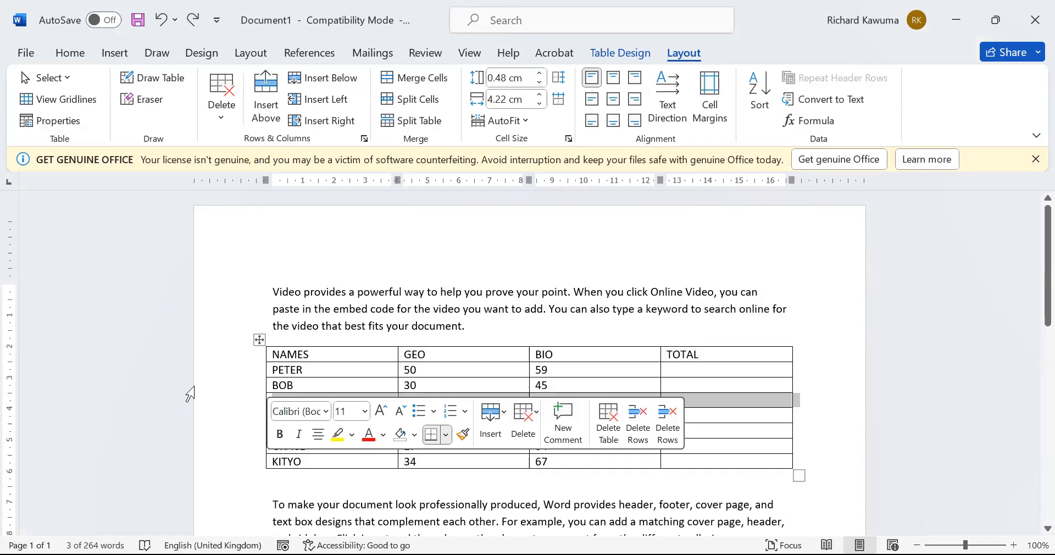
click(209, 117)
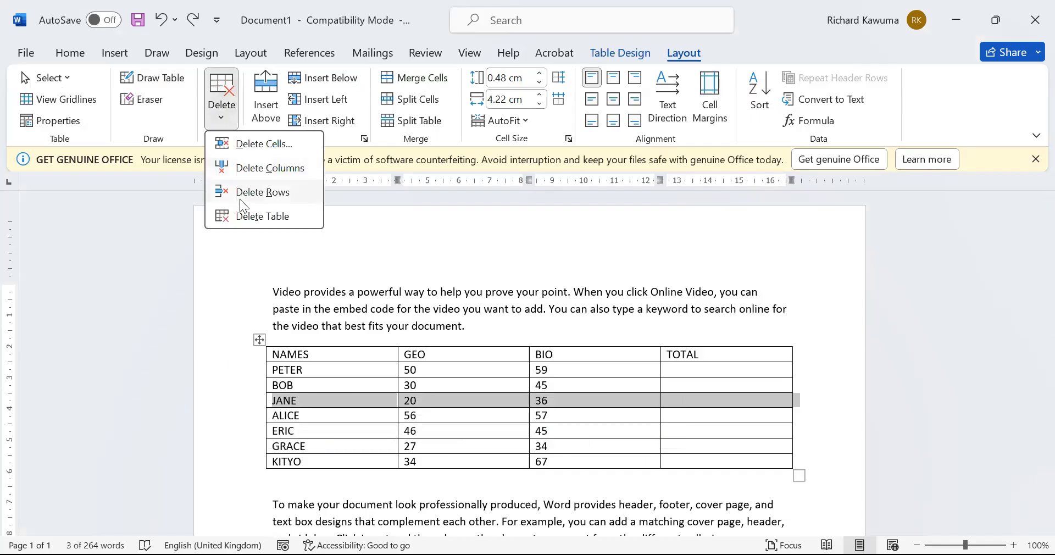
click(240, 199)
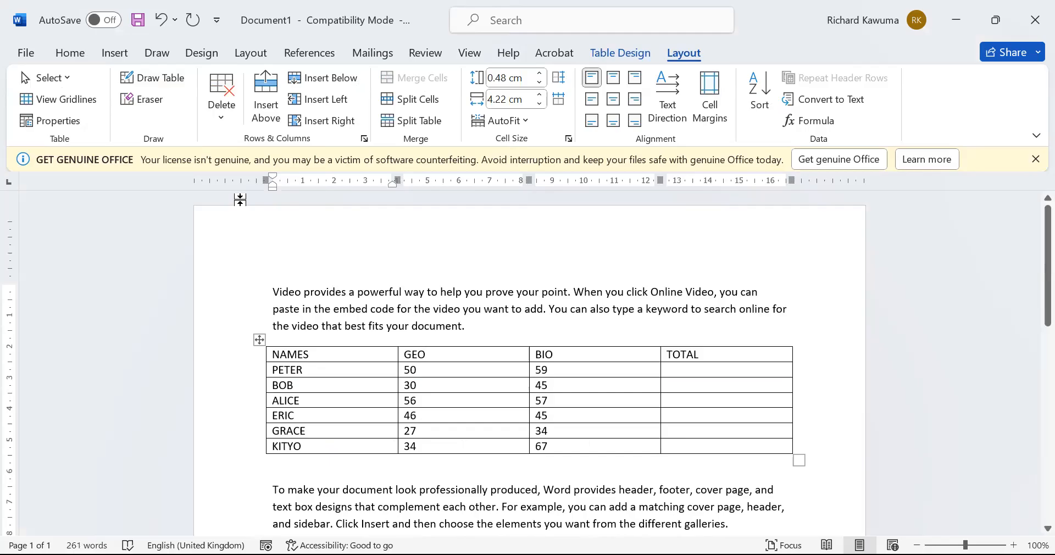
key(ctrl+z)
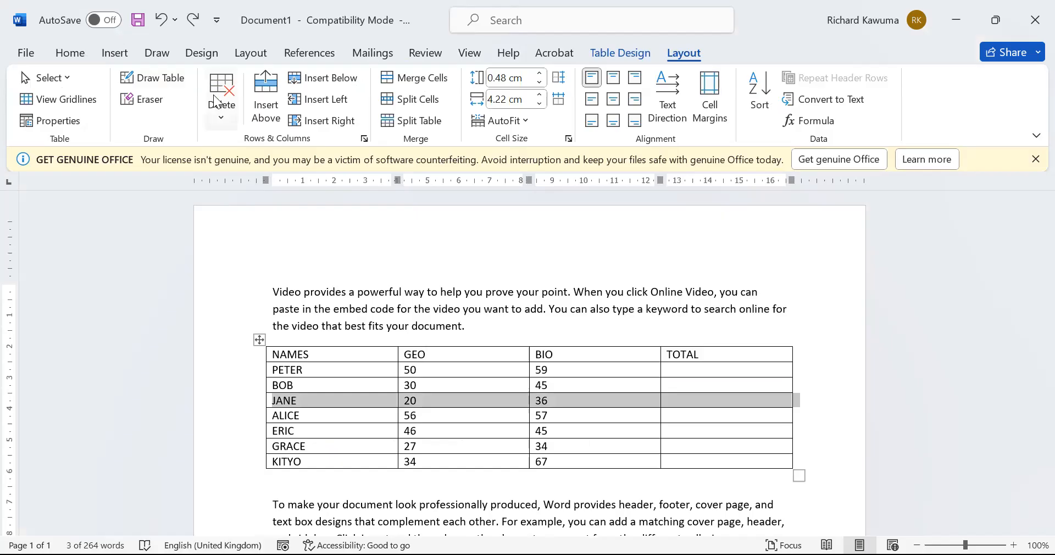
click(222, 124)
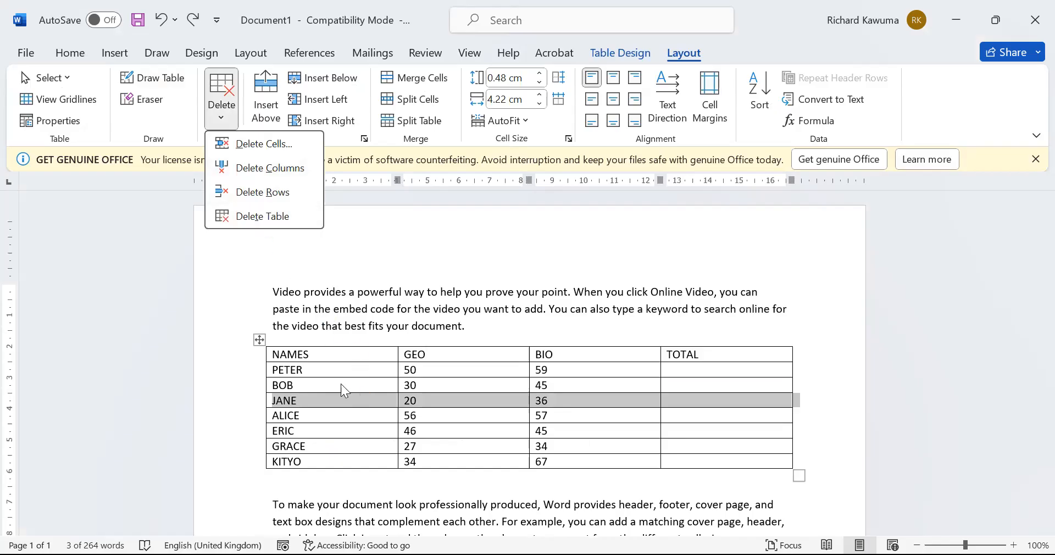
key(Escape)
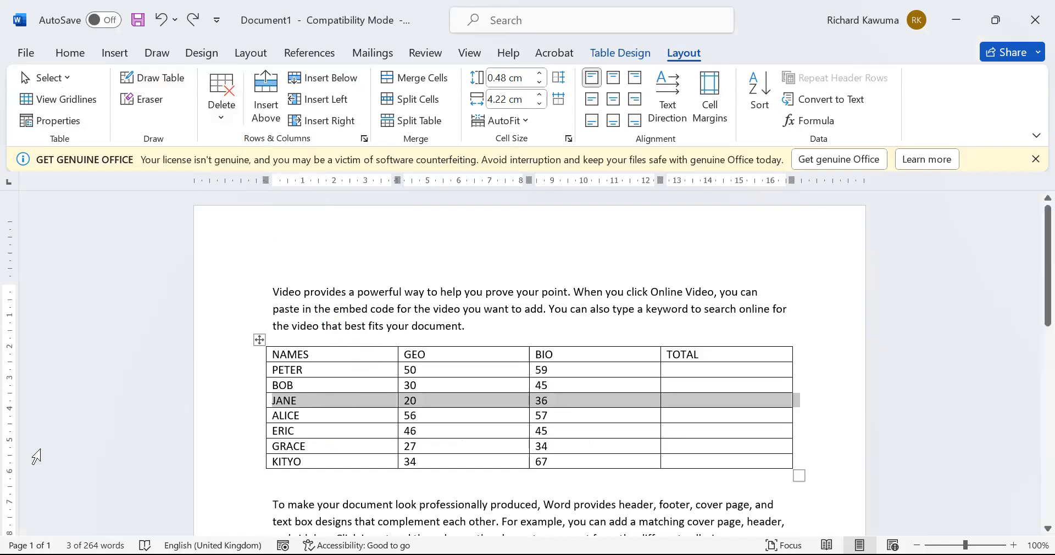
click(328, 445)
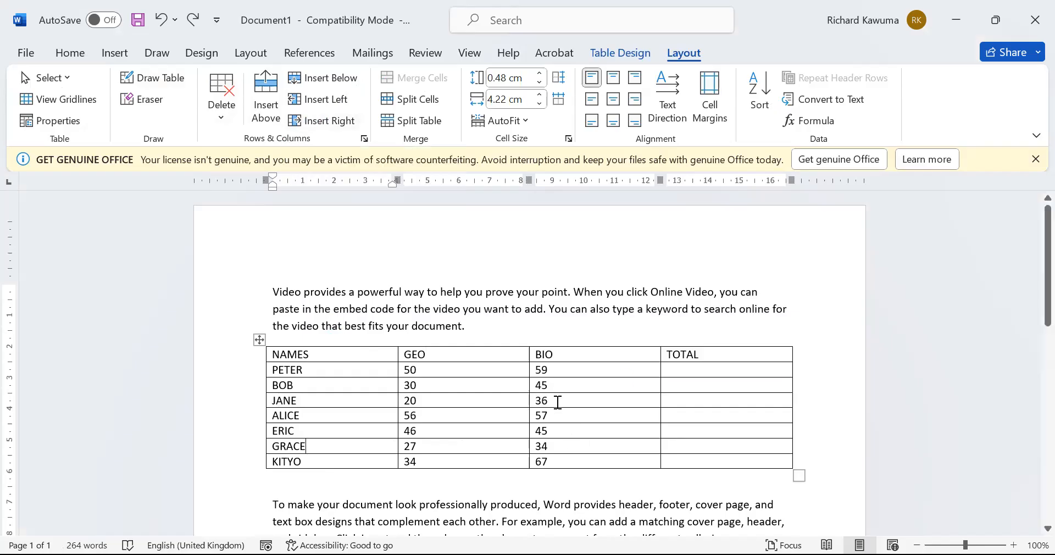
Insert a new column right of BIO and head it ENG
click(573, 354)
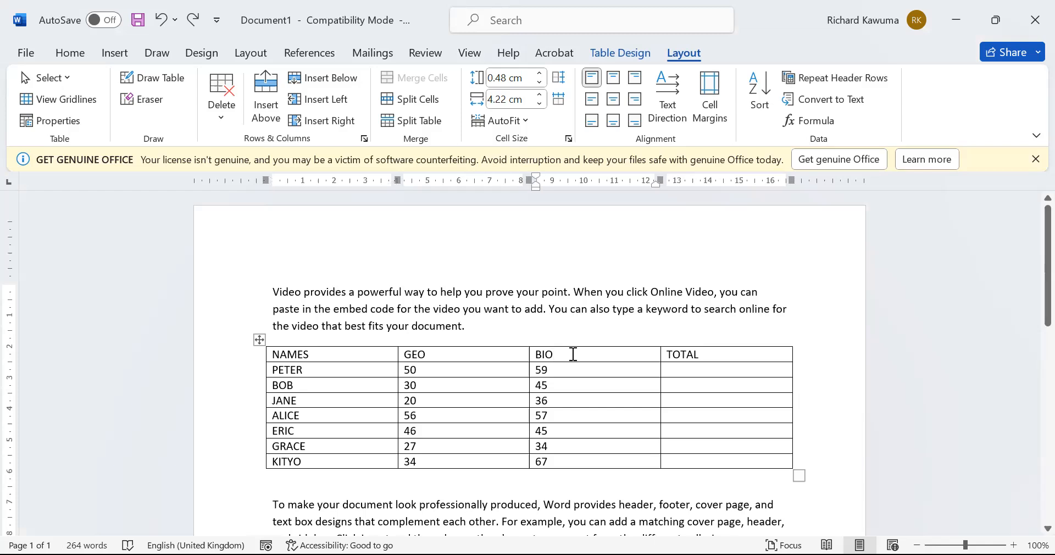
click(308, 99)
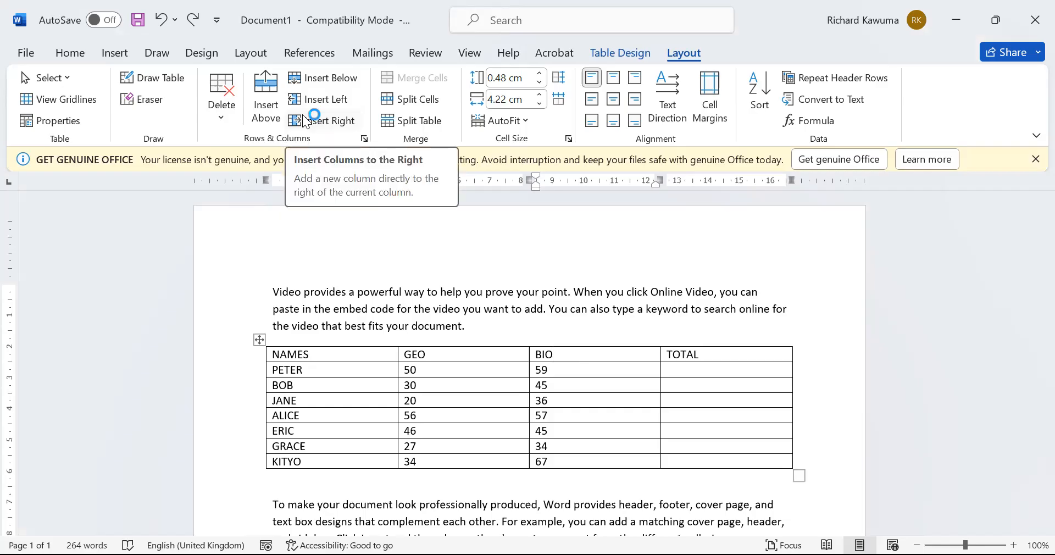
click(306, 120)
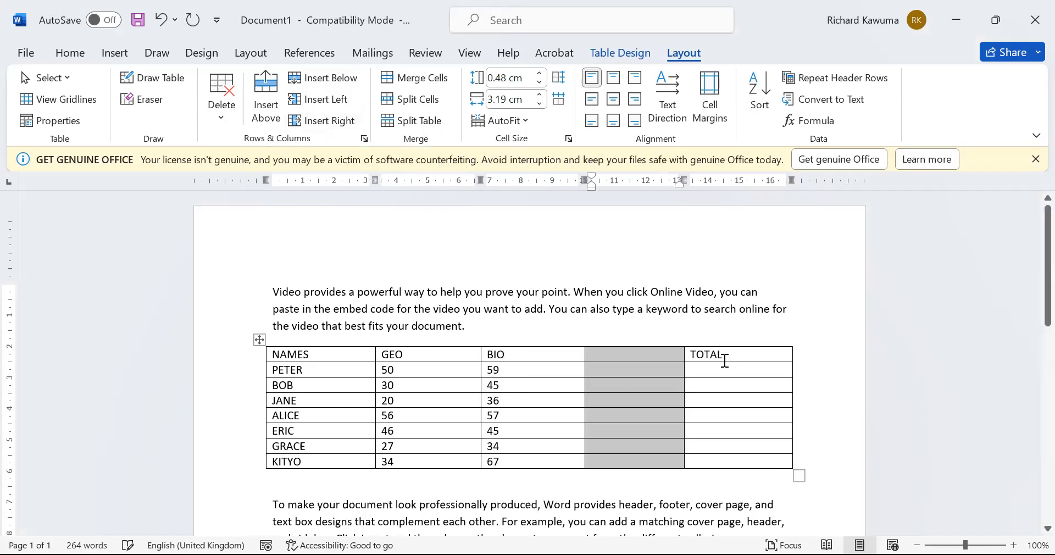
click(617, 343)
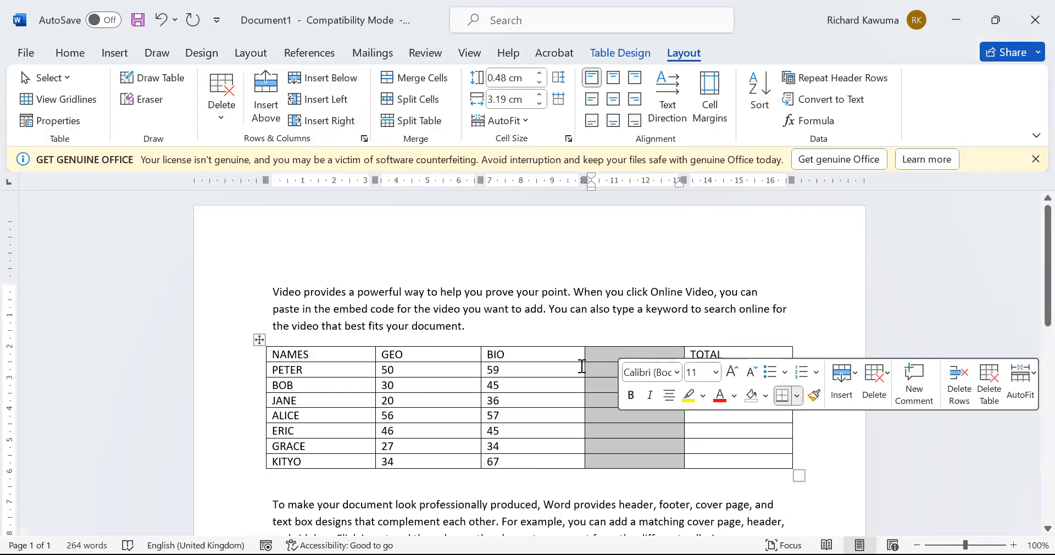
click(605, 353)
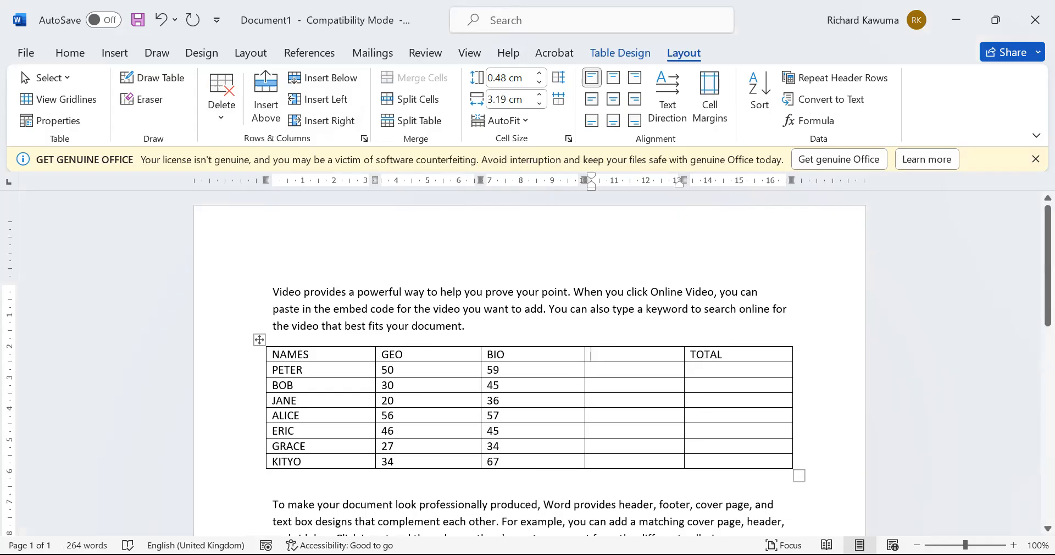
text(ENG)
Insert a new column left of BIO and head it PHY
click(533, 357)
click(322, 101)
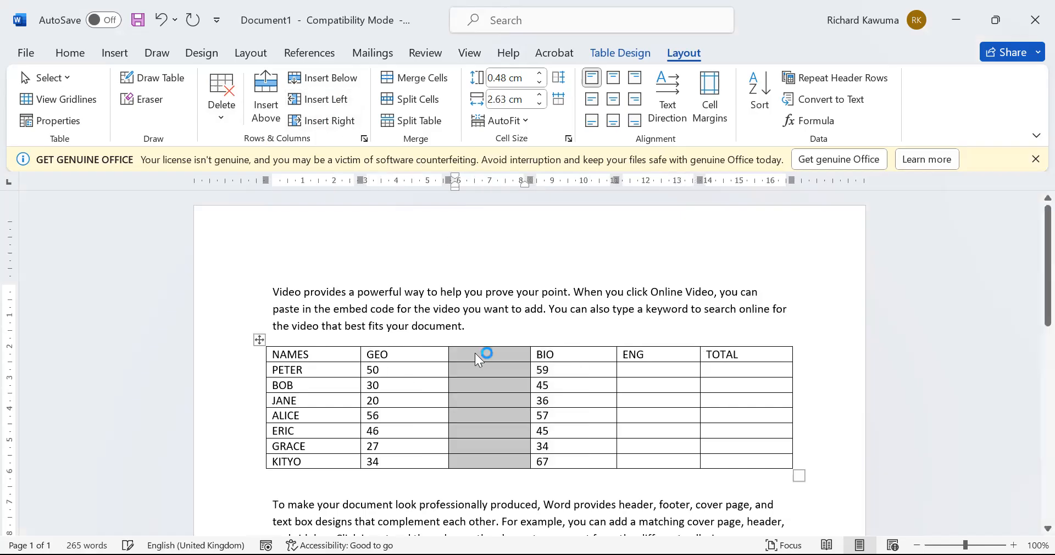
click(498, 355)
text(PHY)
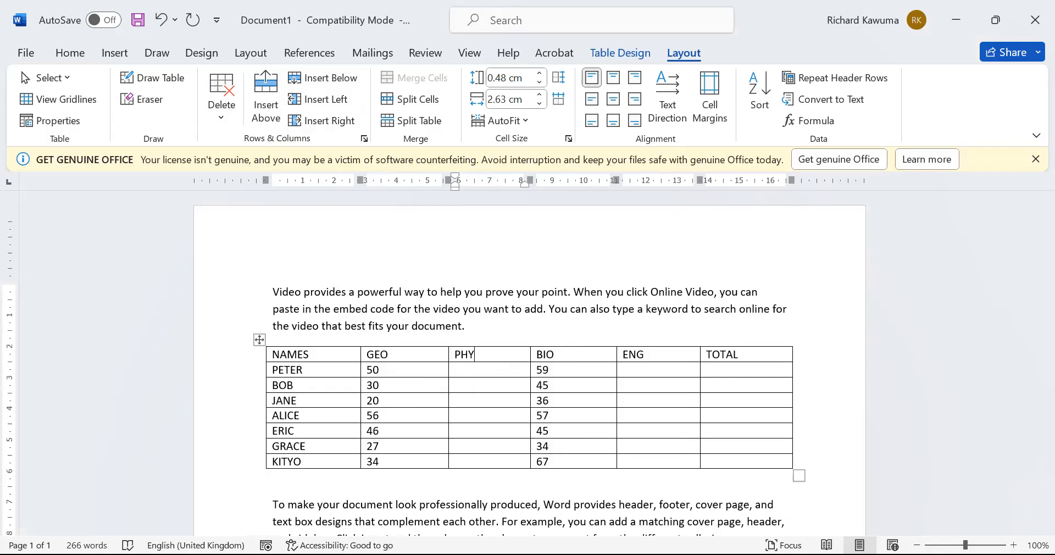
click(286, 464)
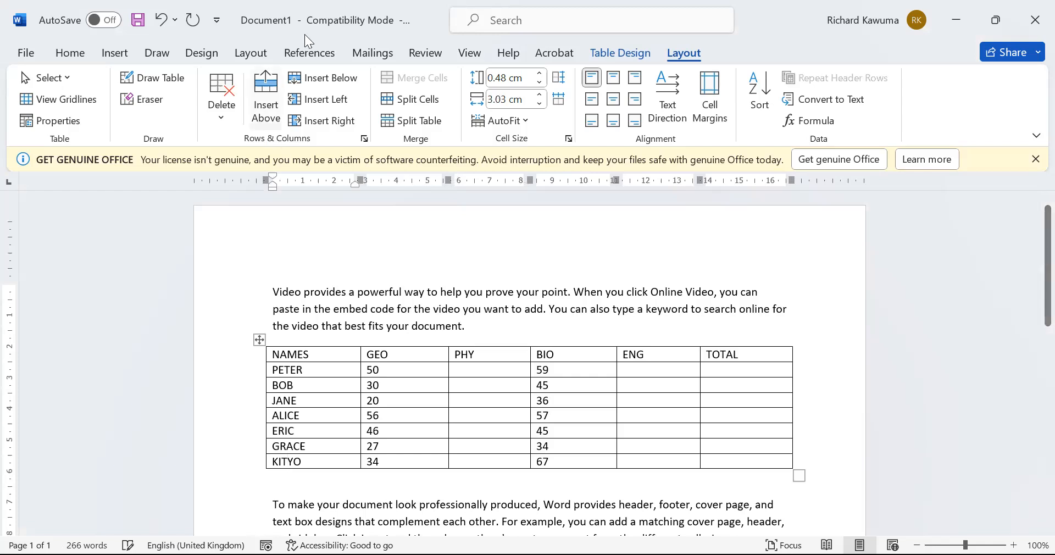
Insert a blank row above KITYO and another below JANE
click(260, 99)
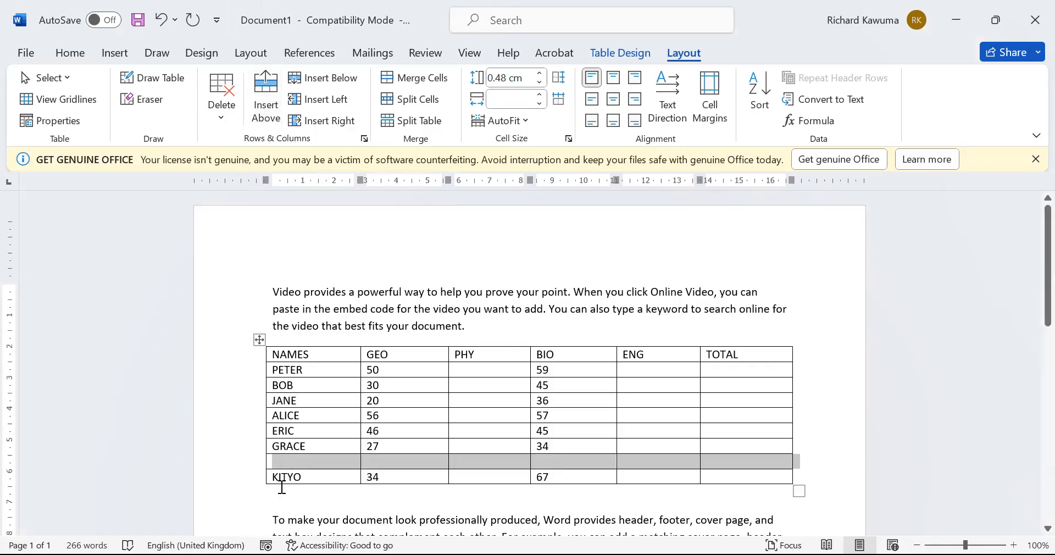
click(275, 394)
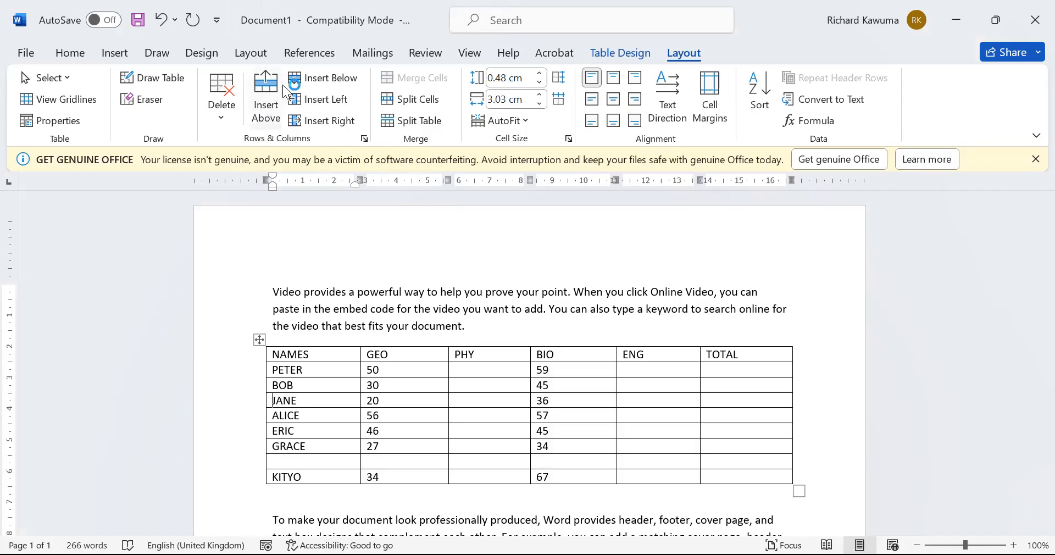
click(308, 81)
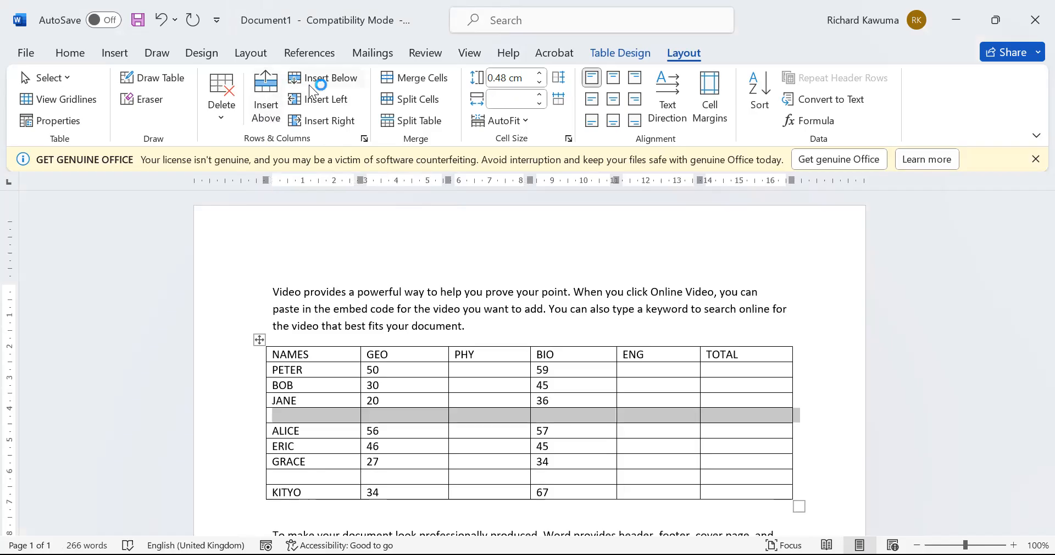
click(580, 489)
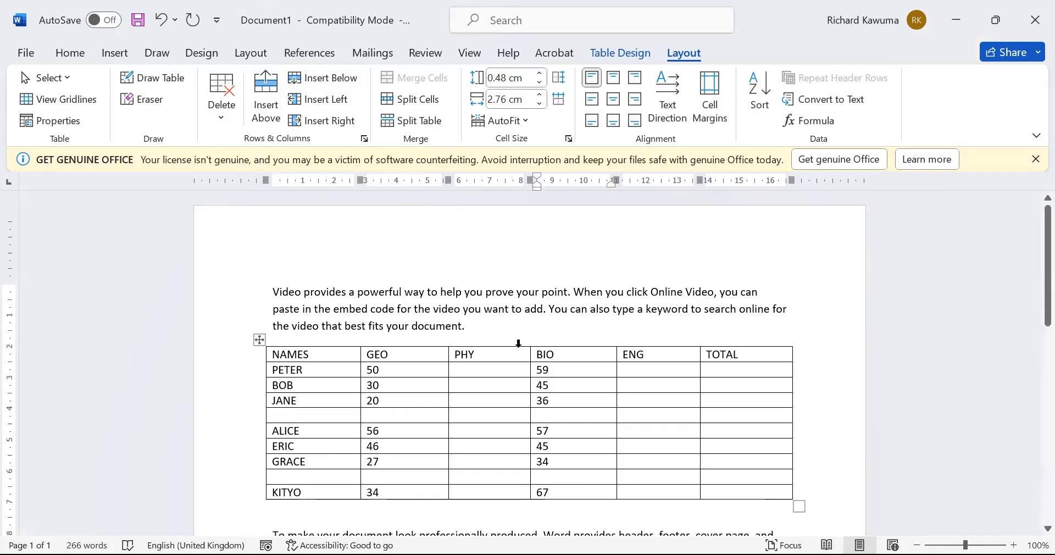
drag(461, 354, 663, 357)
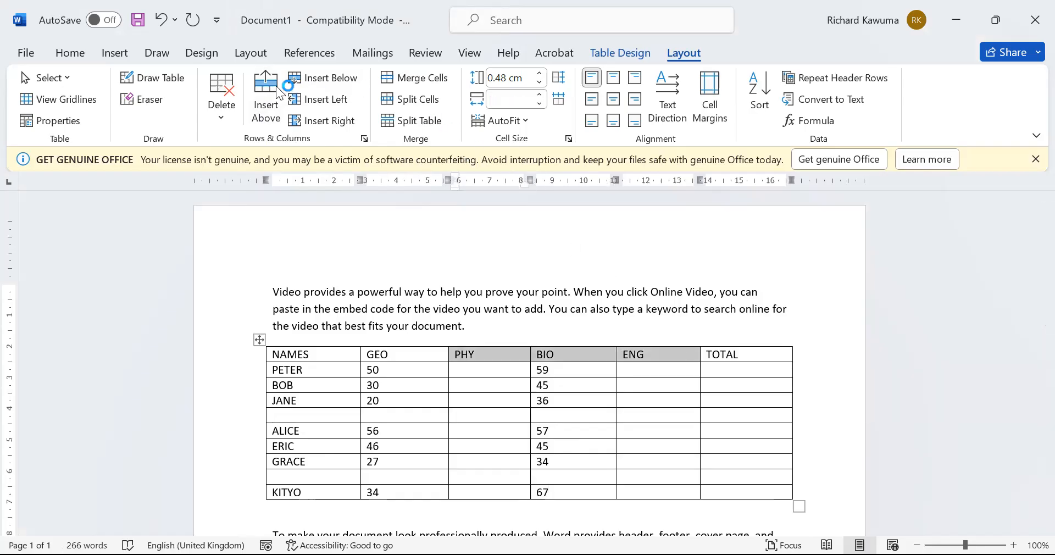
click(315, 120)
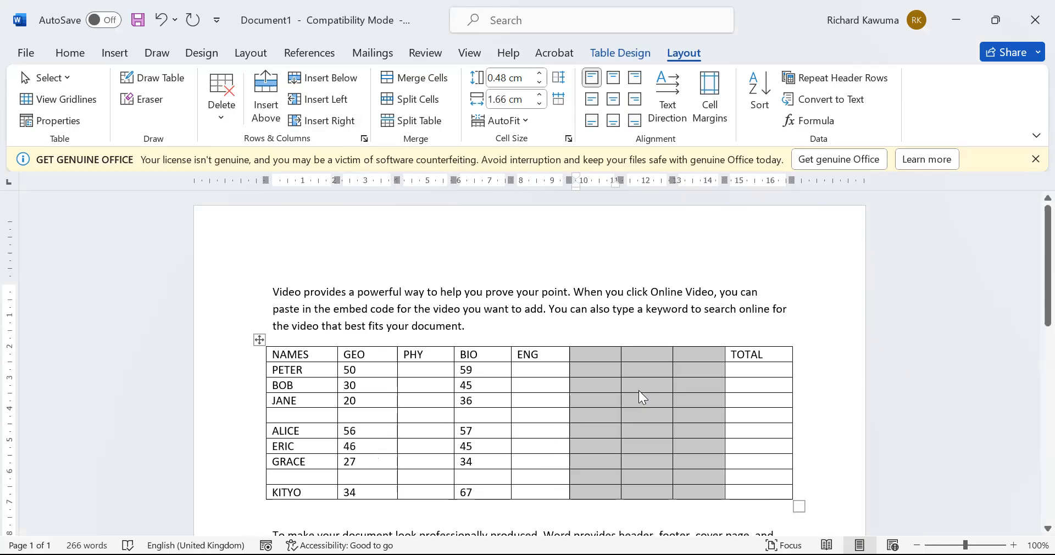
key(ctrl+z)
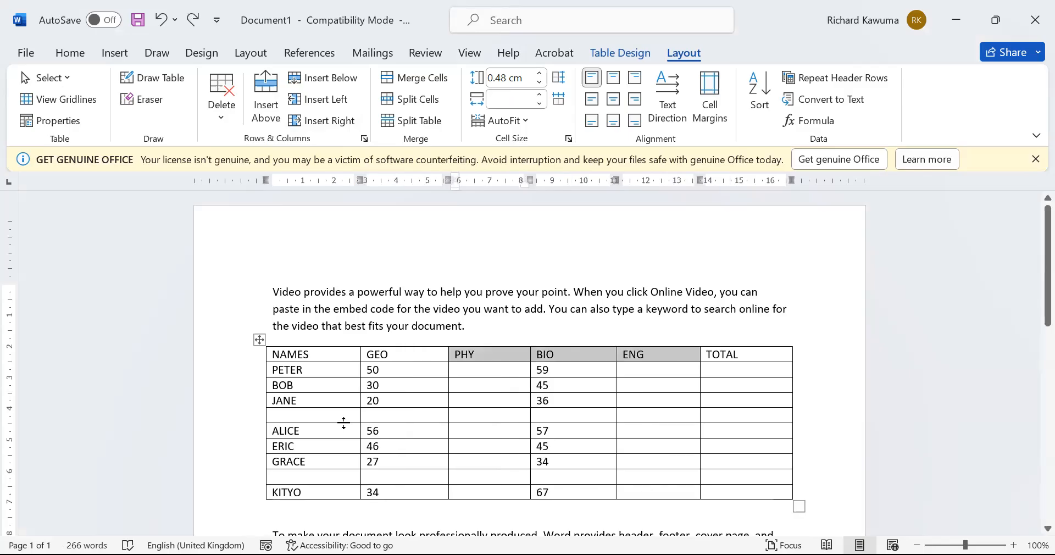
drag(290, 392, 324, 503)
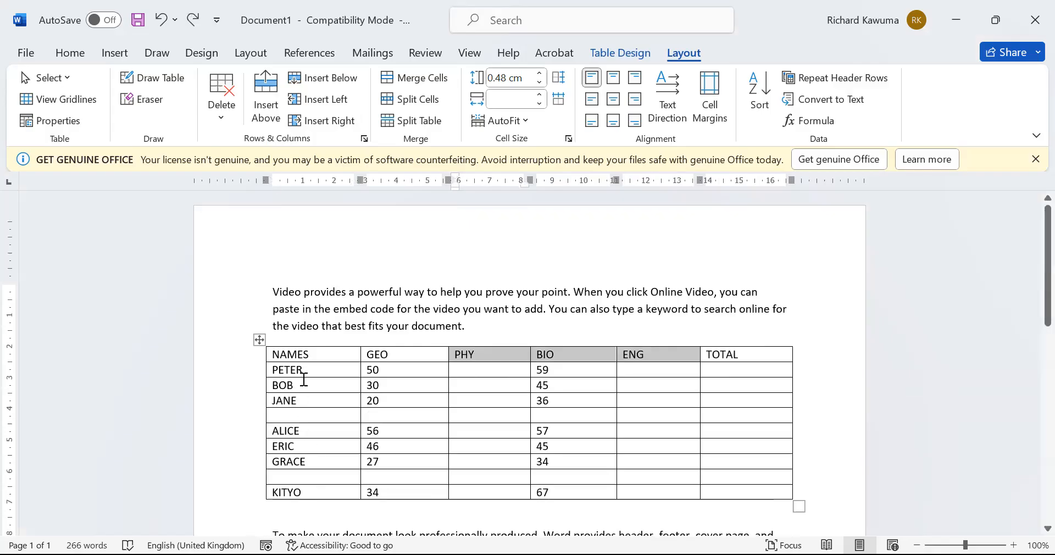
drag(314, 381, 364, 489)
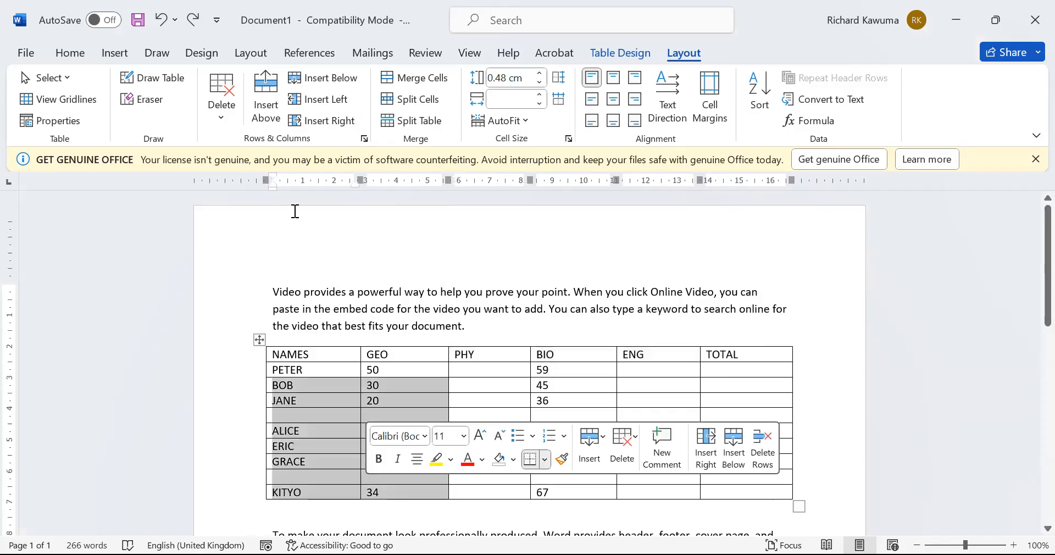
click(321, 78)
scroll(489, 385, down, 5)
scroll(488, 403, down, 4)
scroll(358, 239, up, 5)
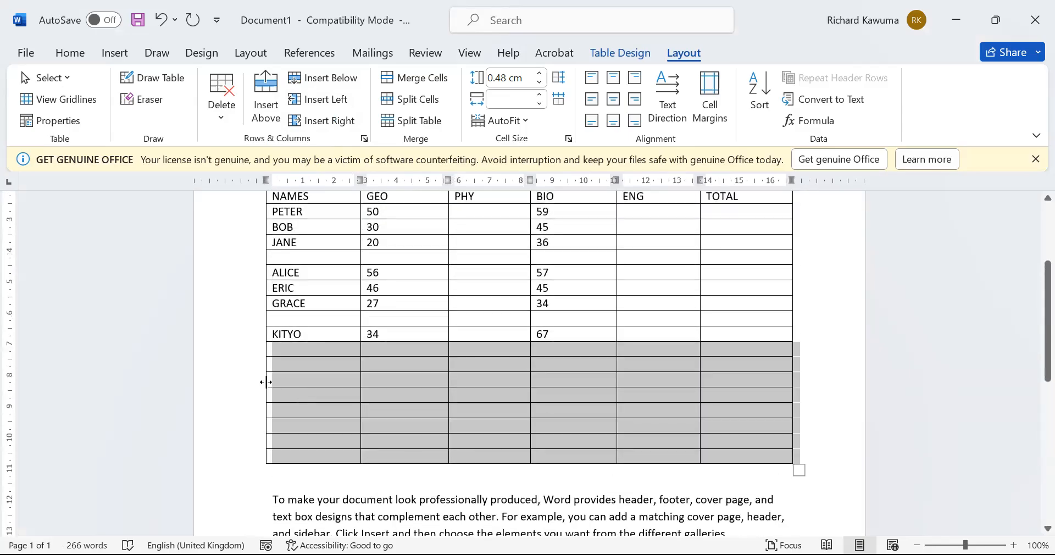
key(ctrl+z)
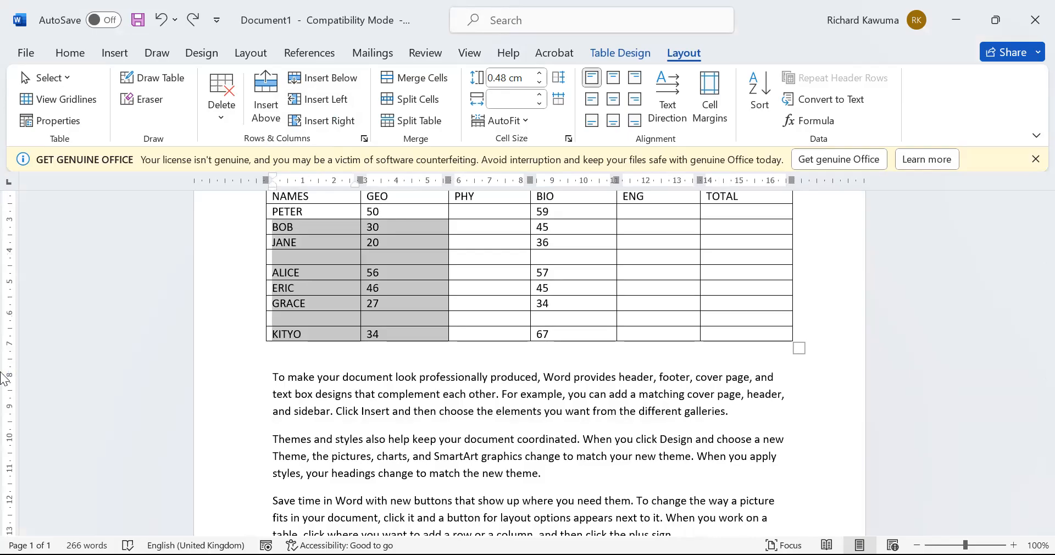
click(459, 457)
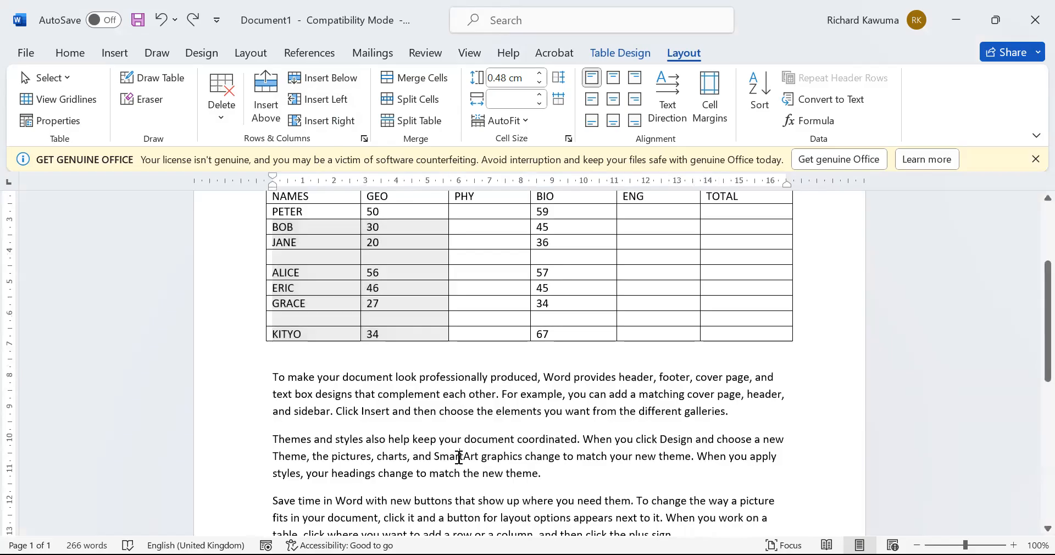
scroll(460, 457, up, 3)
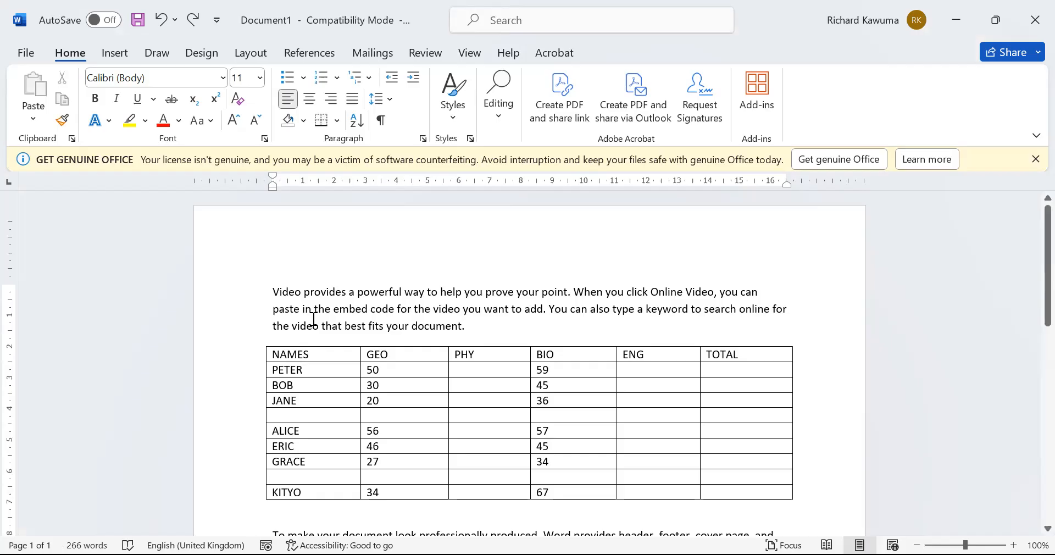
Insert an empty row above the NAMES header, undoing a row mistakenly added below it
click(425, 373)
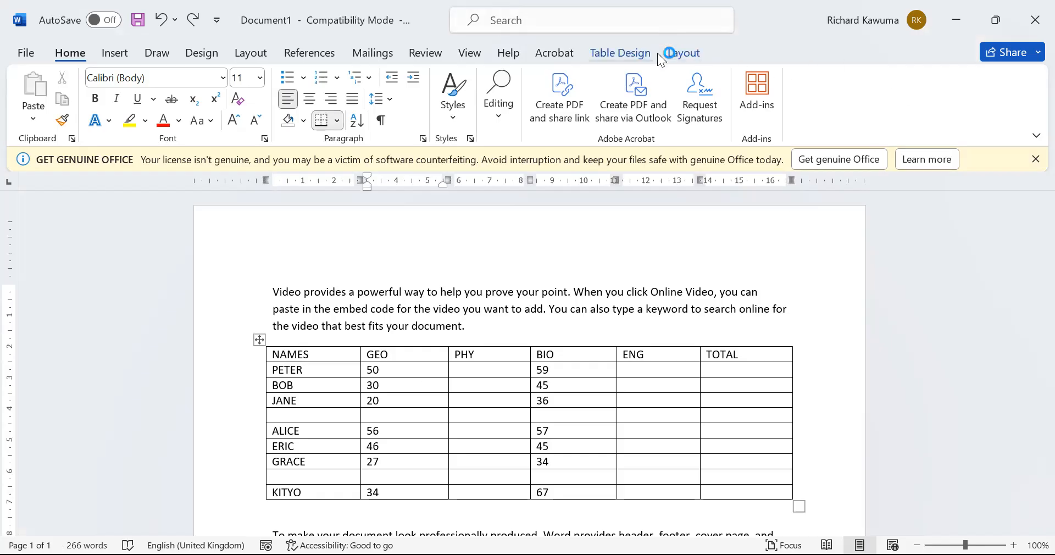
click(677, 57)
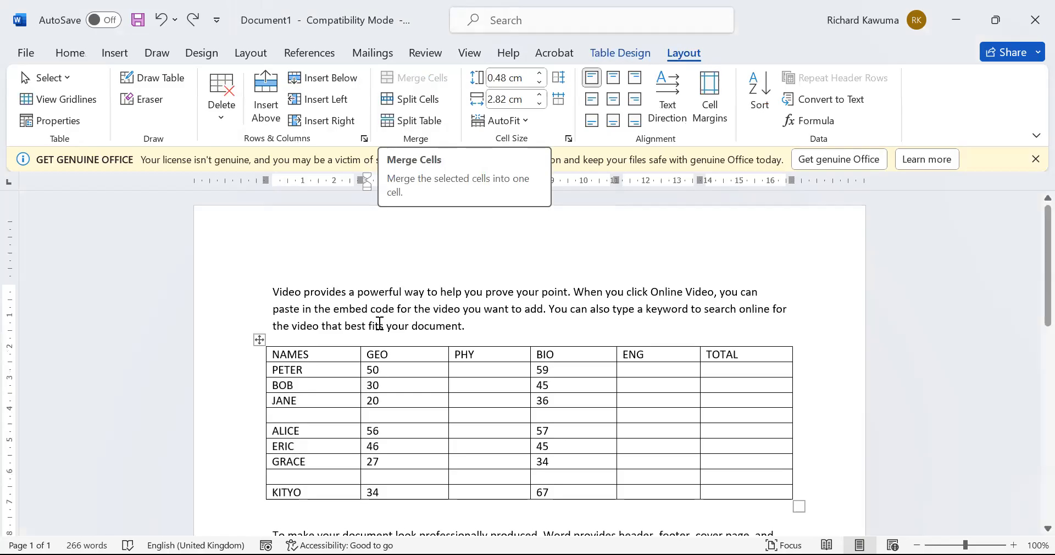
click(338, 361)
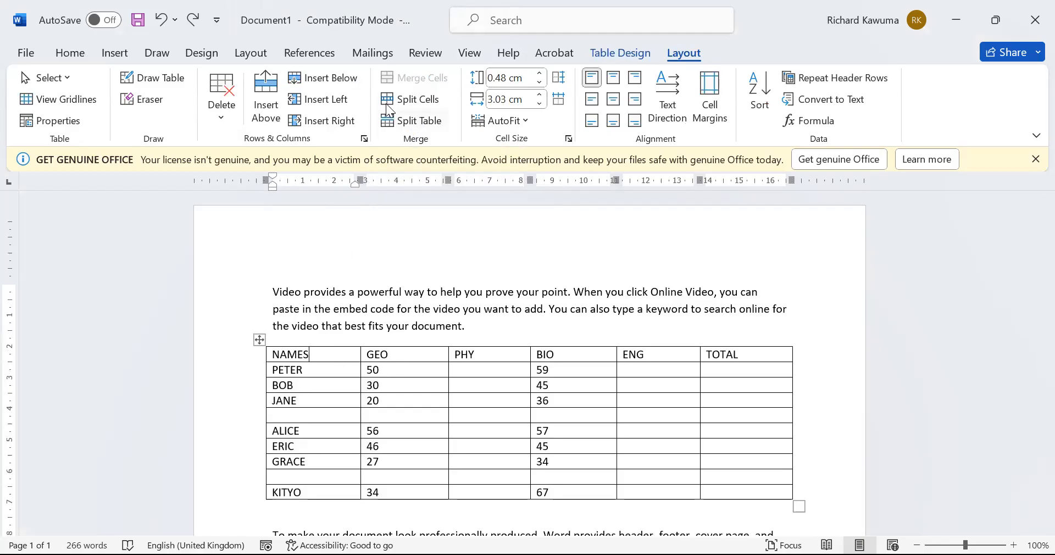
click(332, 84)
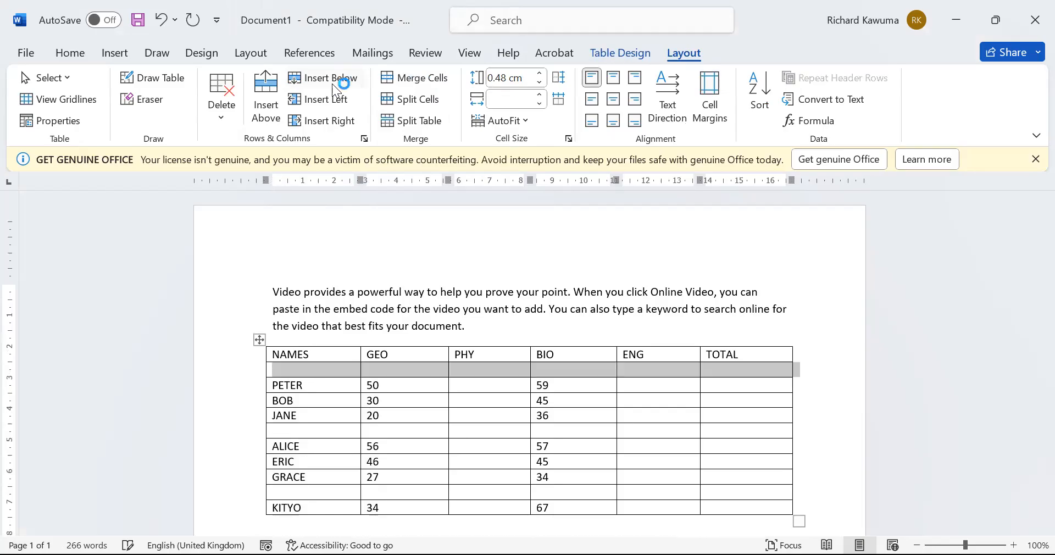
key(ctrl+z)
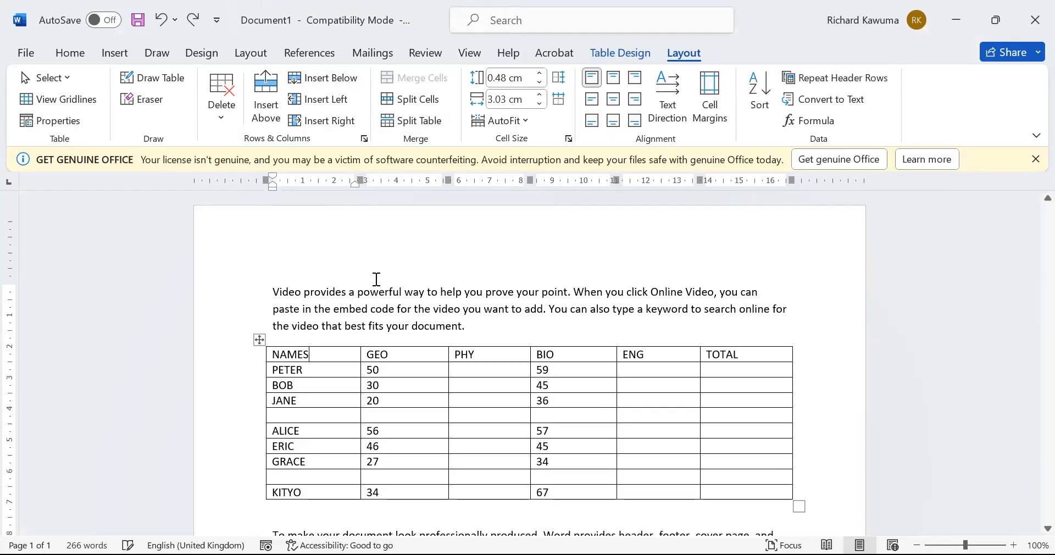
click(266, 105)
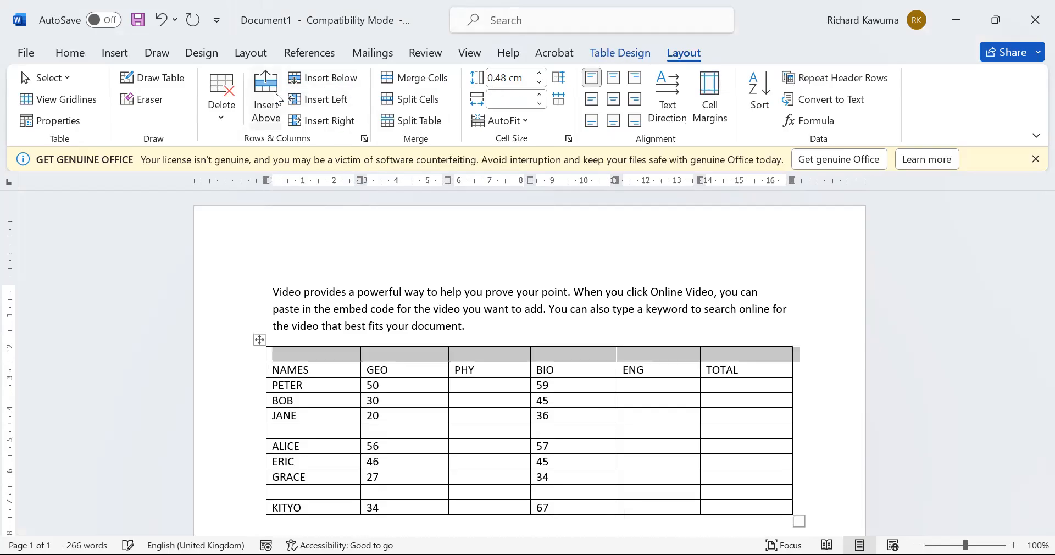
Type 'S.2 END OF TERM MARKS' in the new top row and merge its cells into one
click(318, 352)
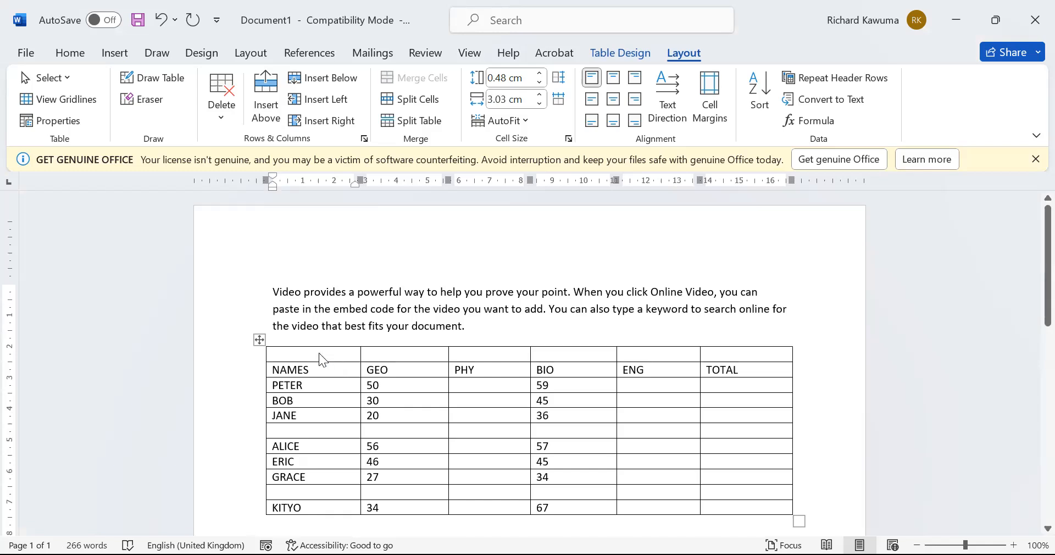
text(S)
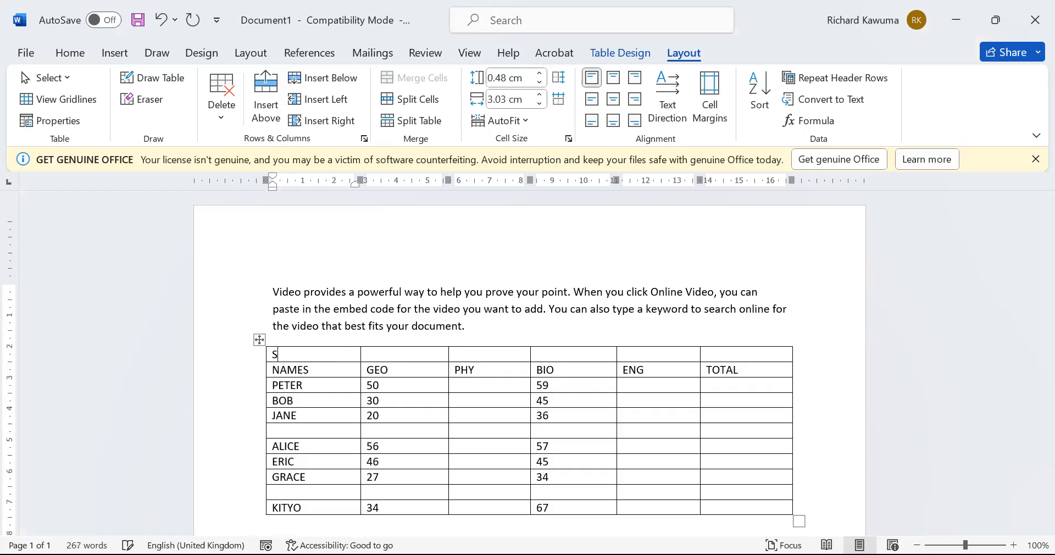
text(.2 END OF TERM MARKS)
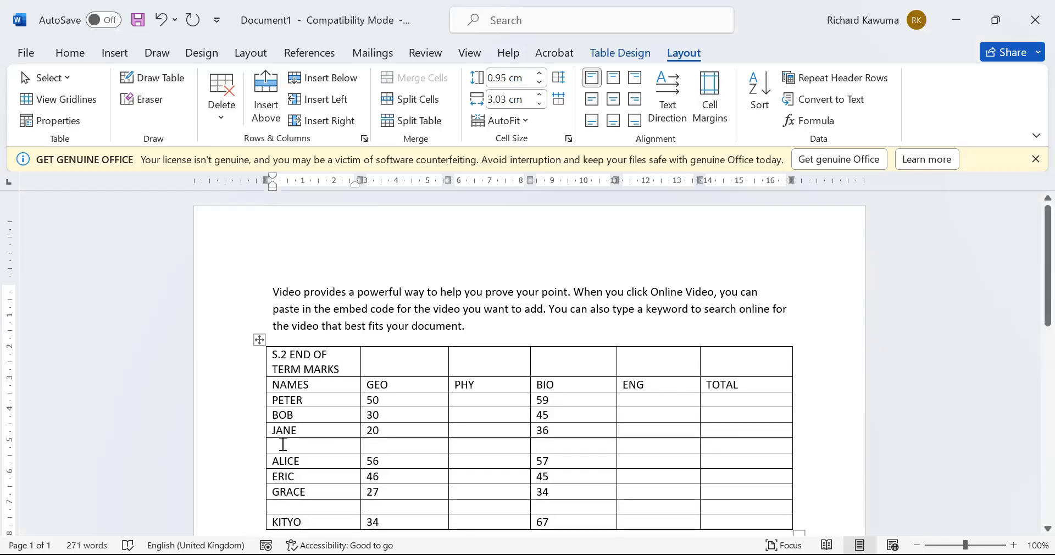
drag(342, 367, 756, 369)
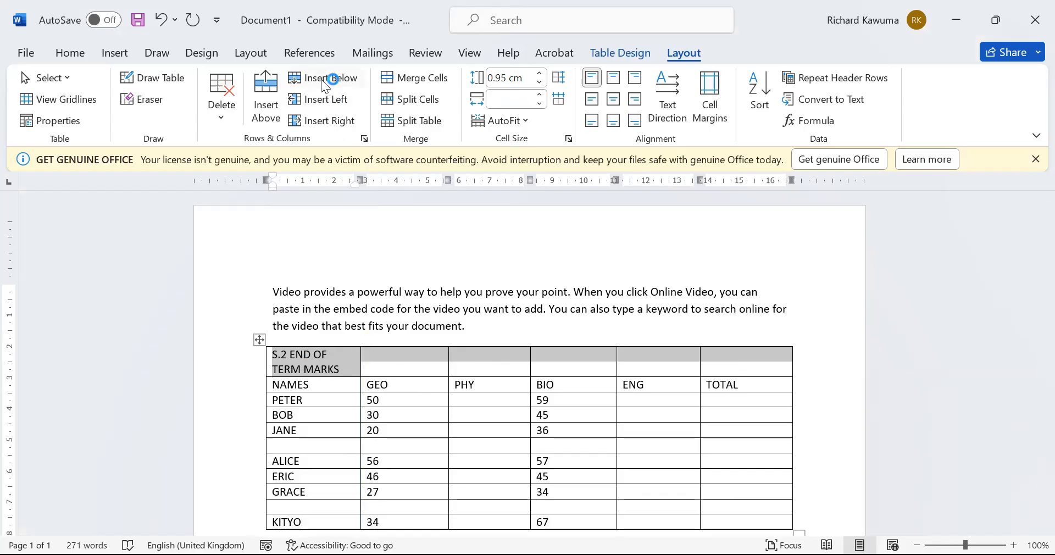
click(450, 82)
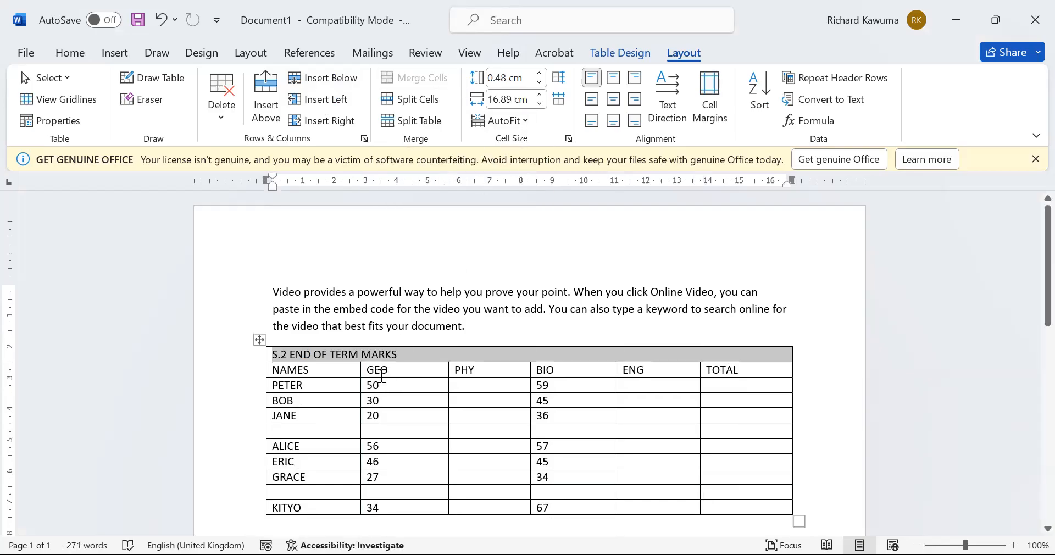
Centre the title, enlarge it to 22 pt, shade the row red, and make the text white and bold
click(75, 53)
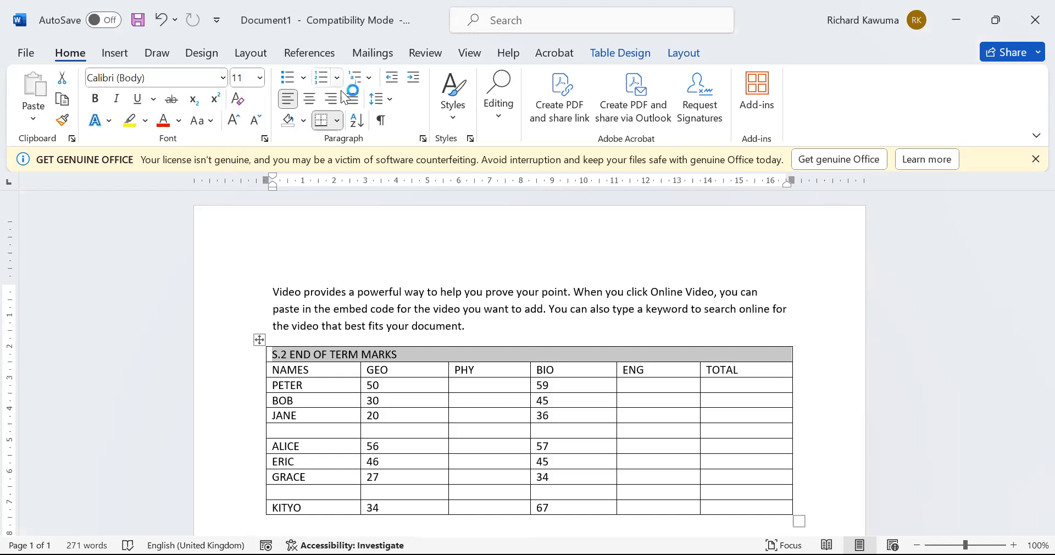
click(315, 101)
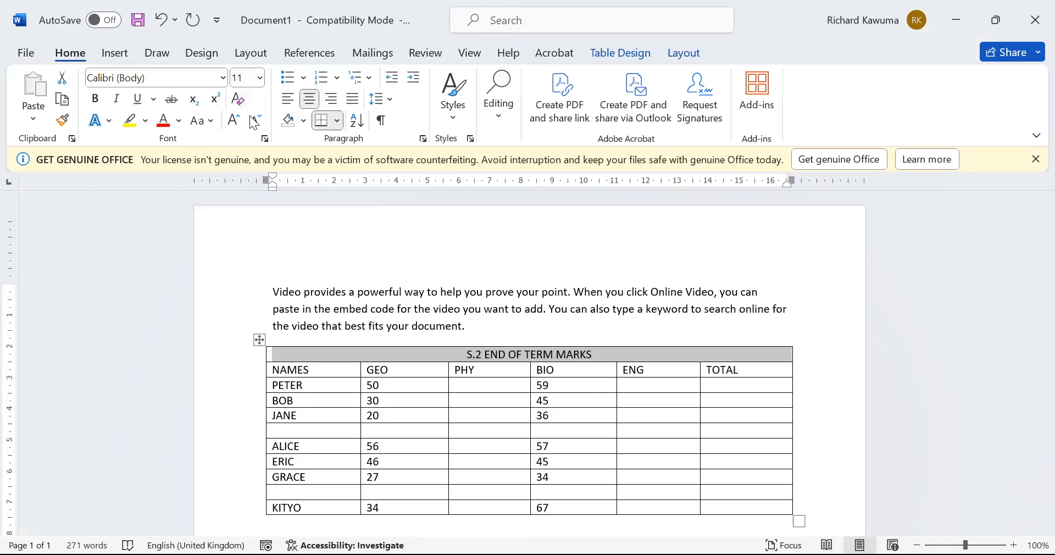
click(232, 120)
click(231, 119)
click(232, 119)
click(232, 119)
click(231, 120)
click(233, 121)
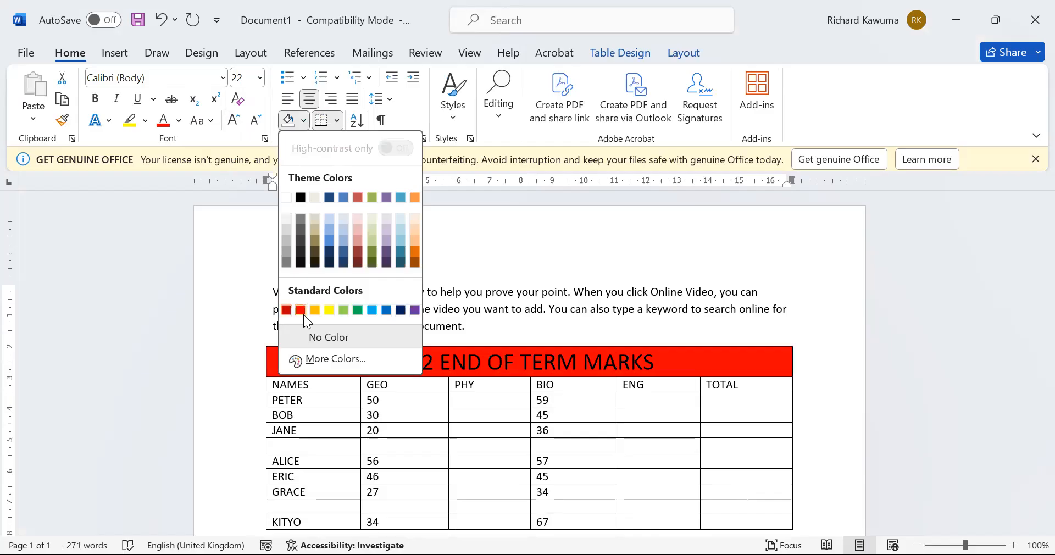
click(303, 314)
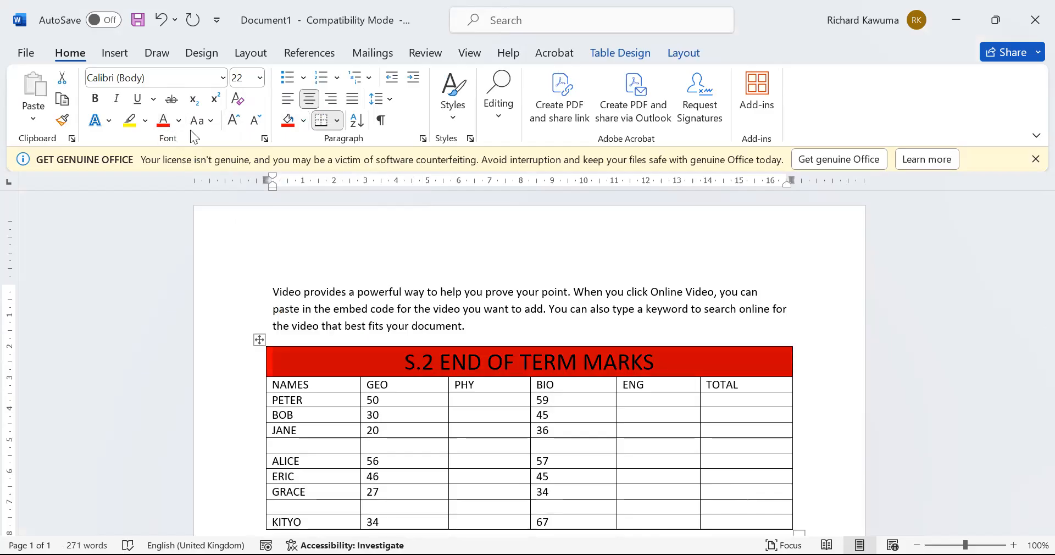
click(179, 121)
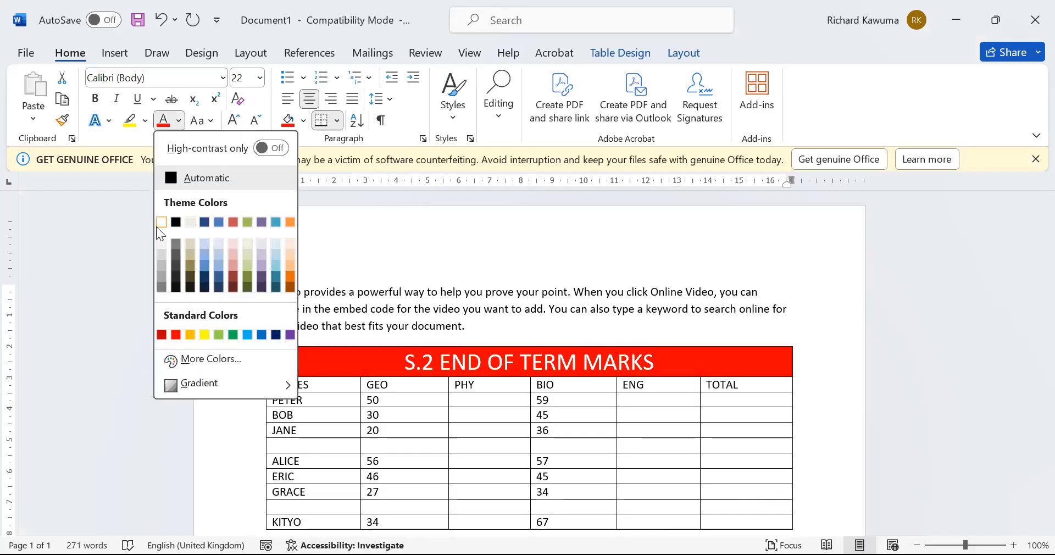
click(159, 224)
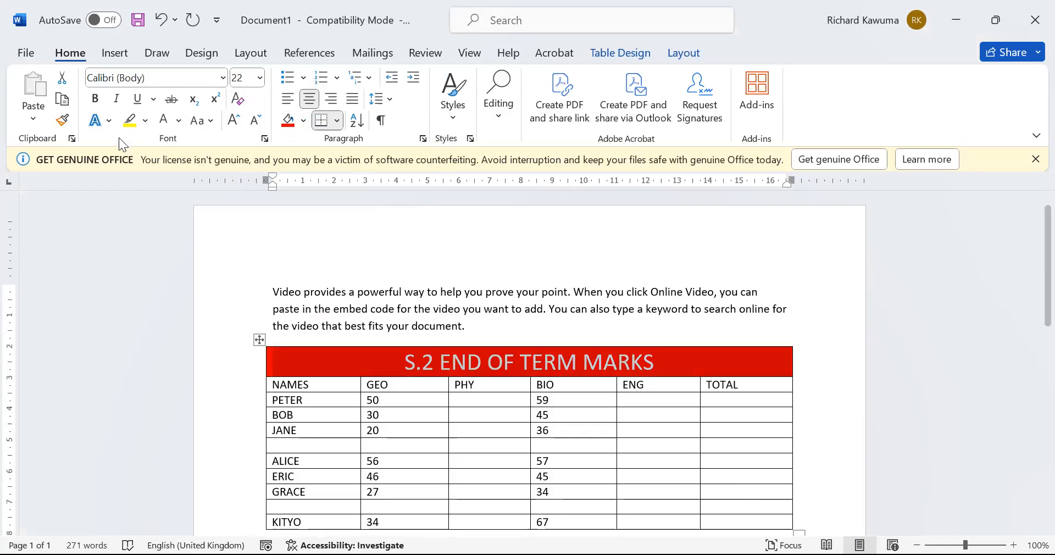
click(94, 100)
Move the caret into the table body and bring up the Table Layout tools
click(414, 358)
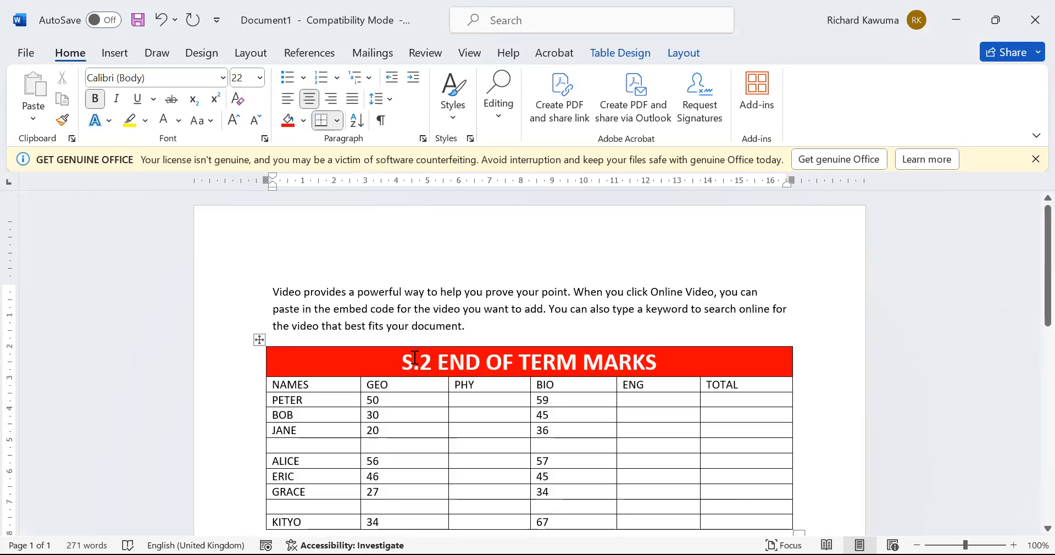
click(472, 492)
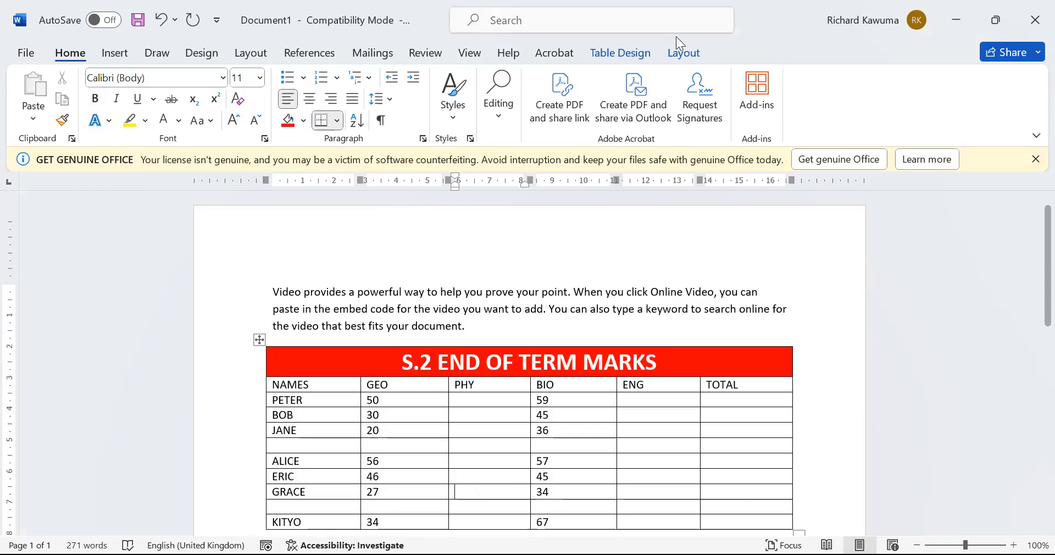
click(682, 53)
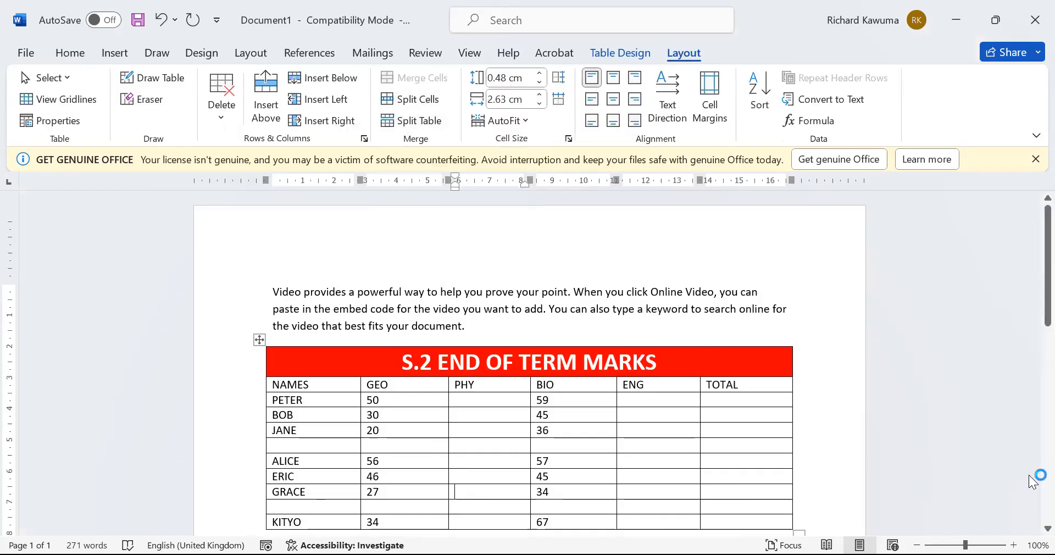
drag(737, 449, 765, 487)
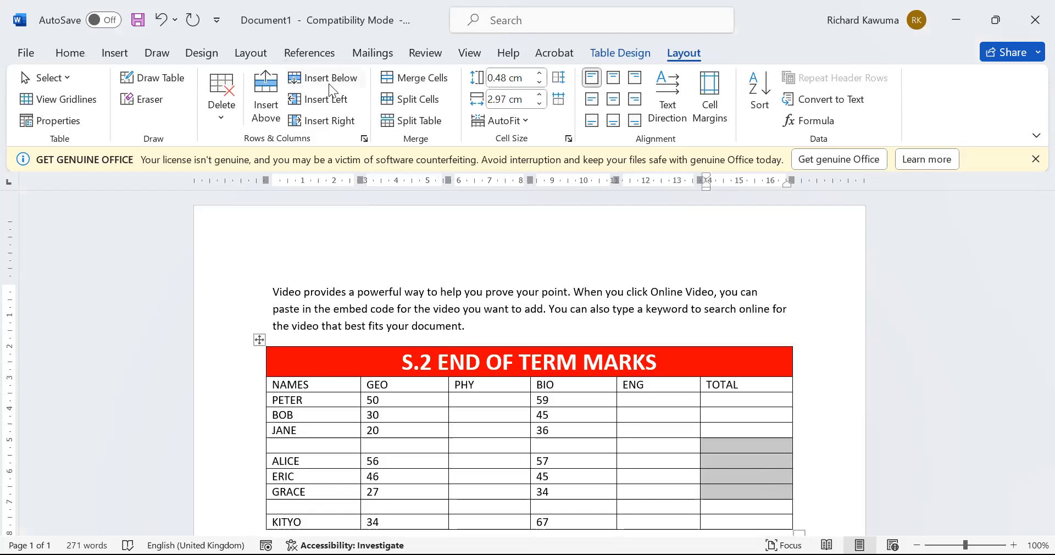
click(414, 98)
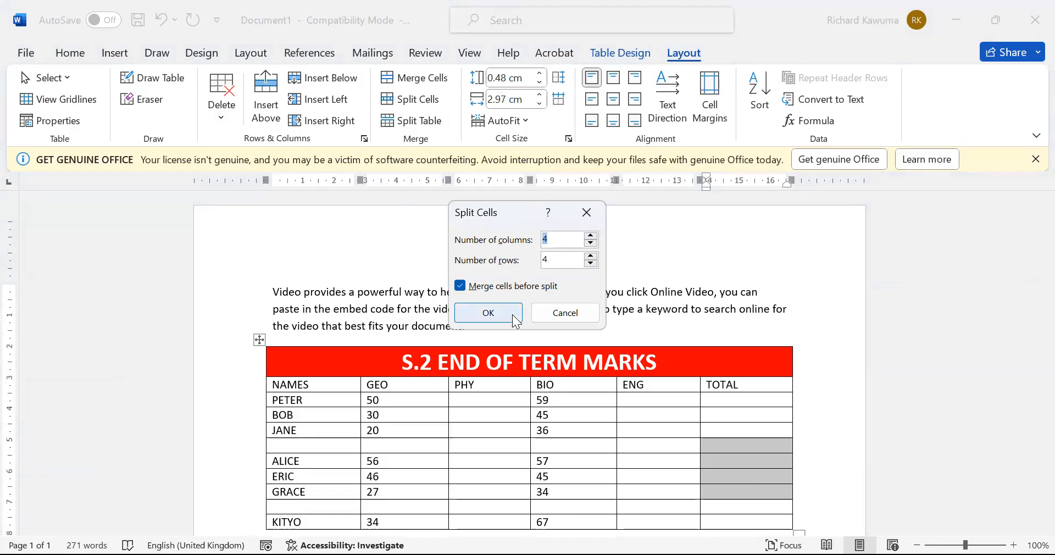
click(489, 313)
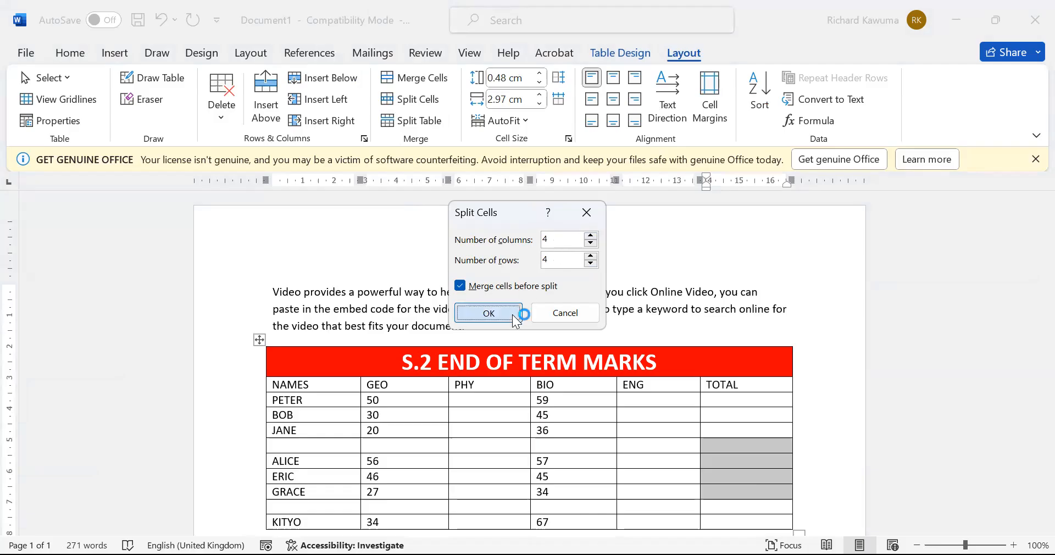
click(724, 462)
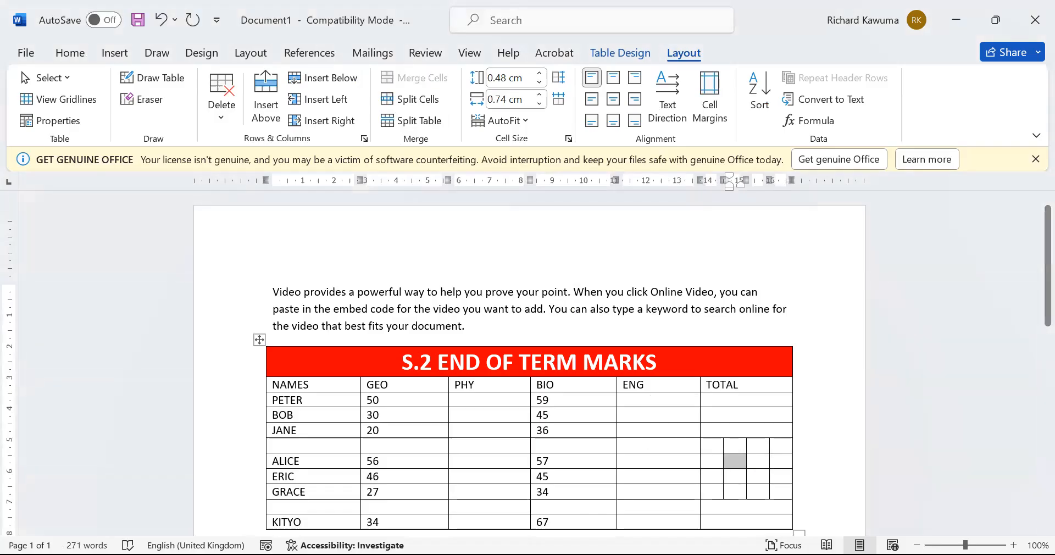
click(832, 474)
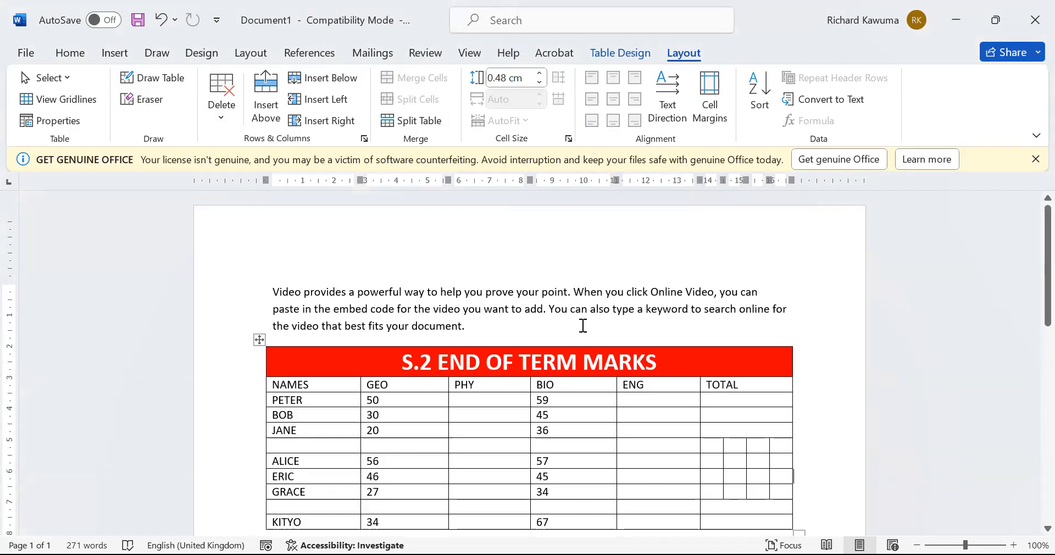
key(ctrl+z)
click(653, 475)
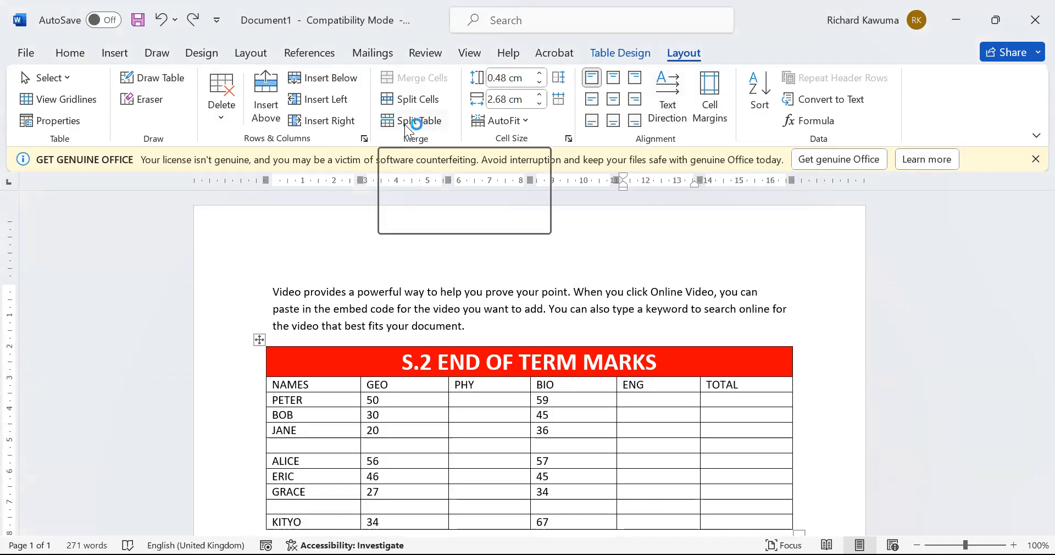
scroll(338, 329, down, 3)
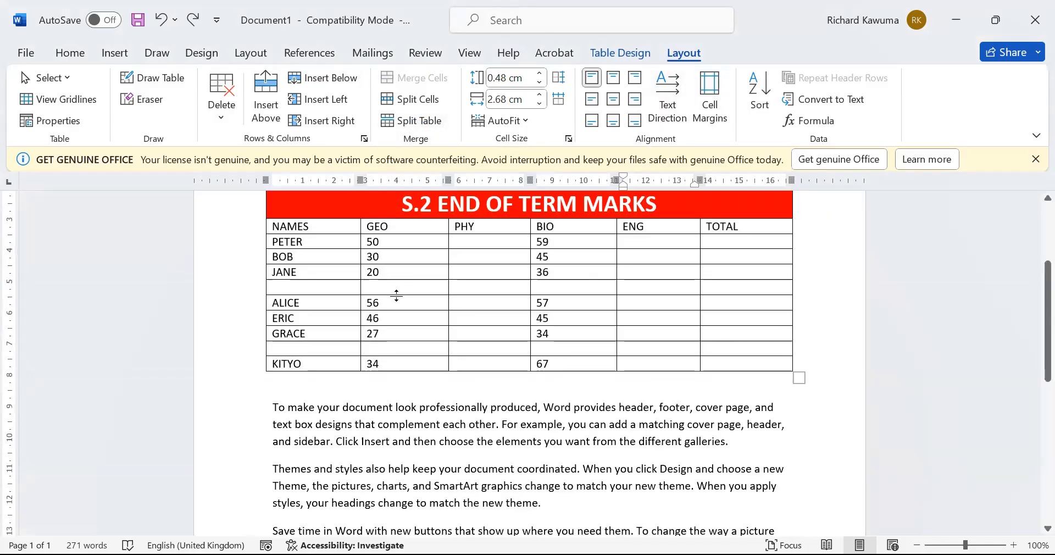
click(275, 272)
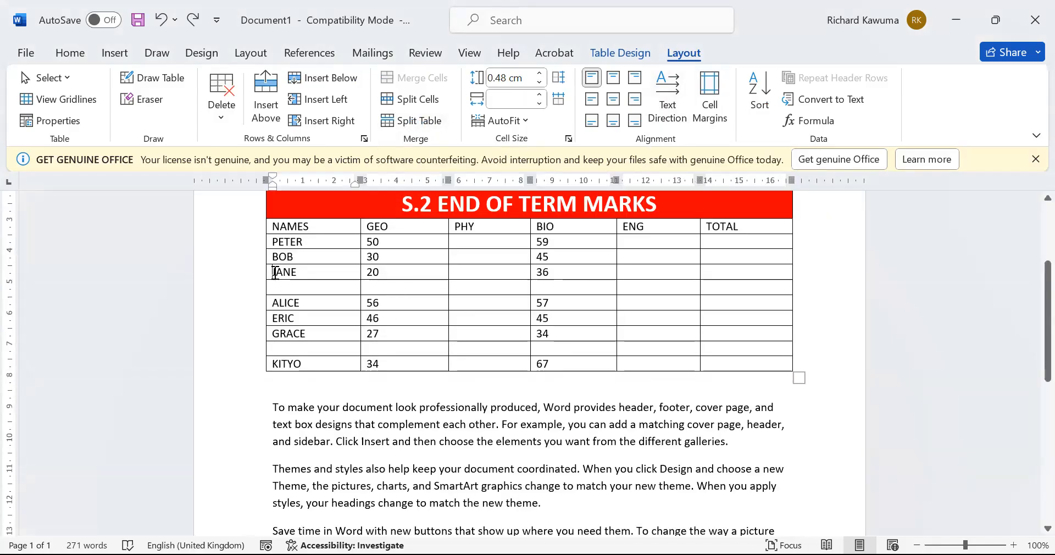
click(401, 121)
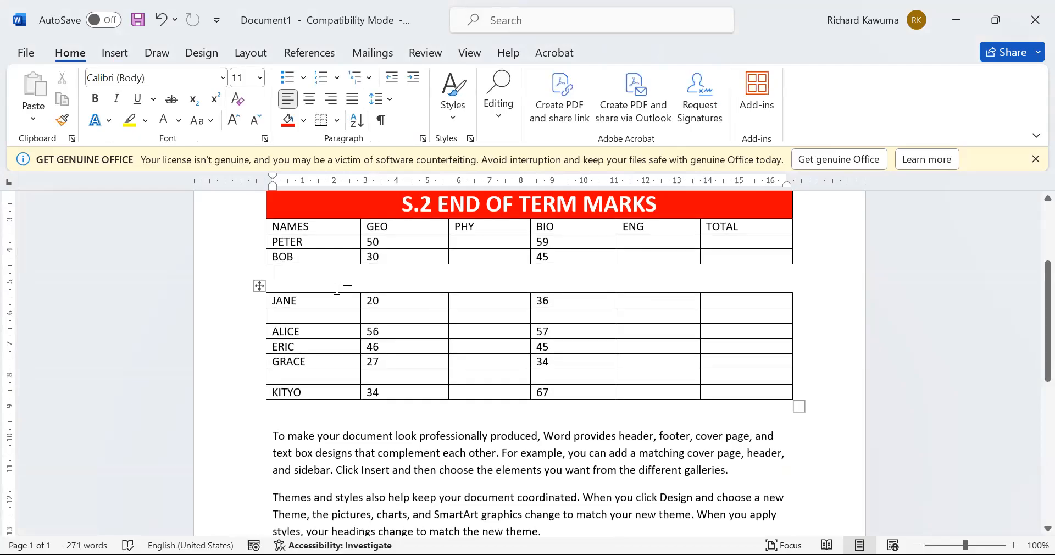
key(ctrl+z)
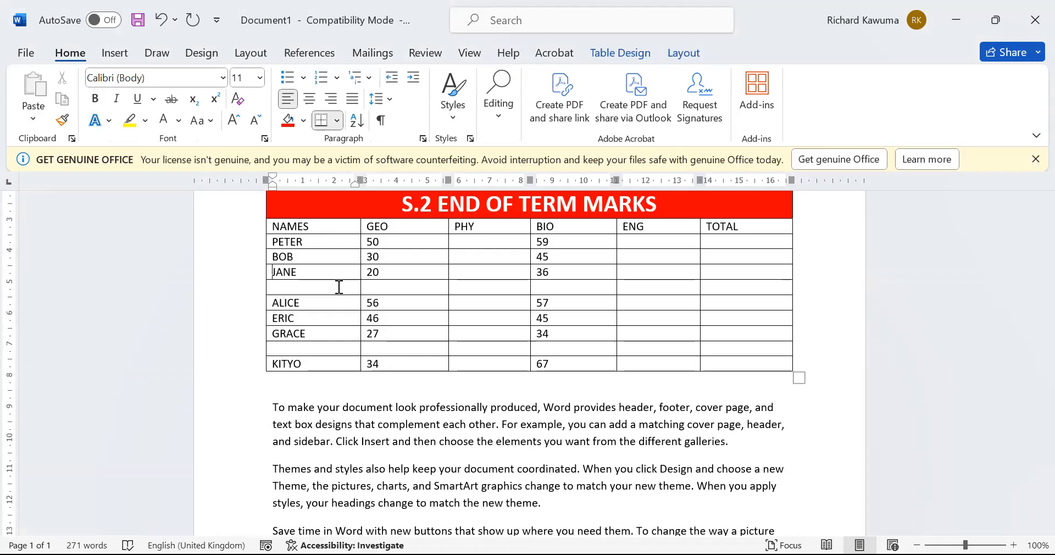
scroll(339, 287, up, 5)
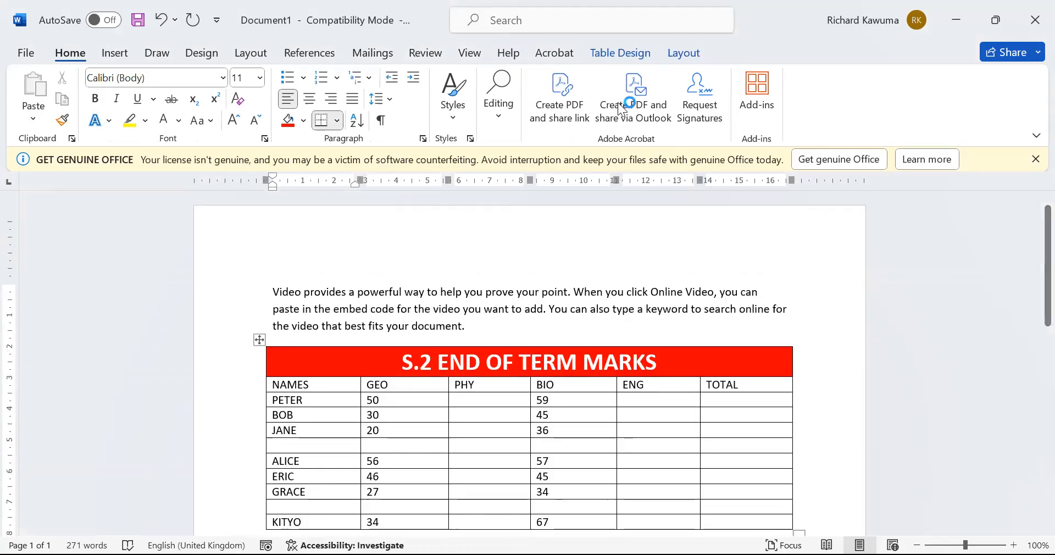
Select the student's row and adjust its height to about 0.7 cm
click(677, 58)
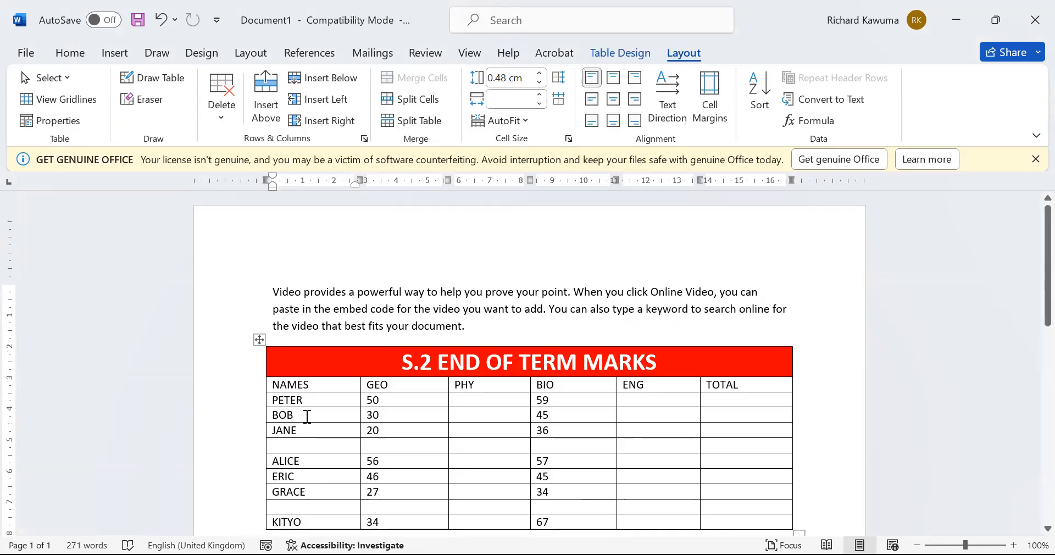
click(242, 426)
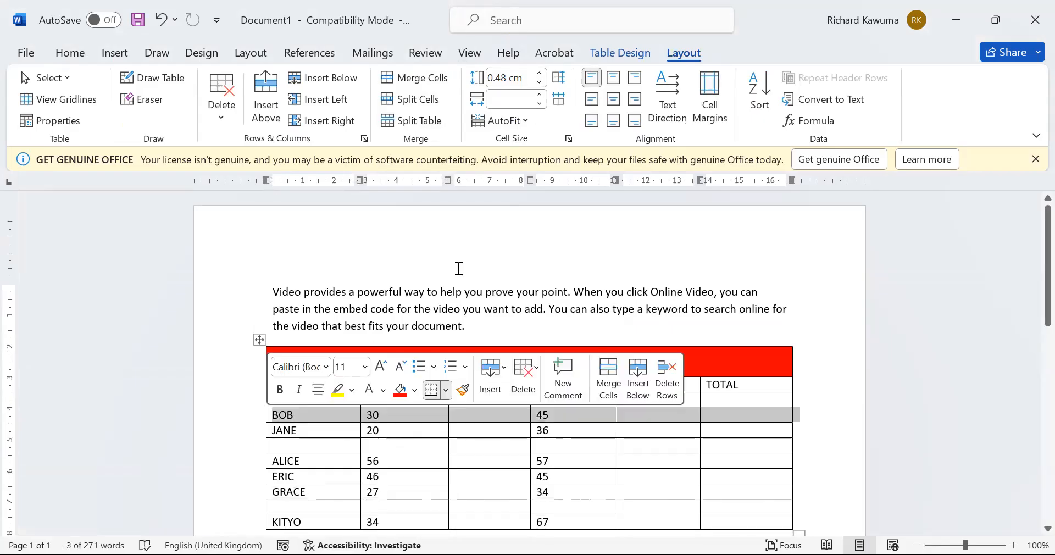
click(541, 73)
click(541, 73)
click(541, 73)
click(541, 73)
click(540, 73)
click(541, 73)
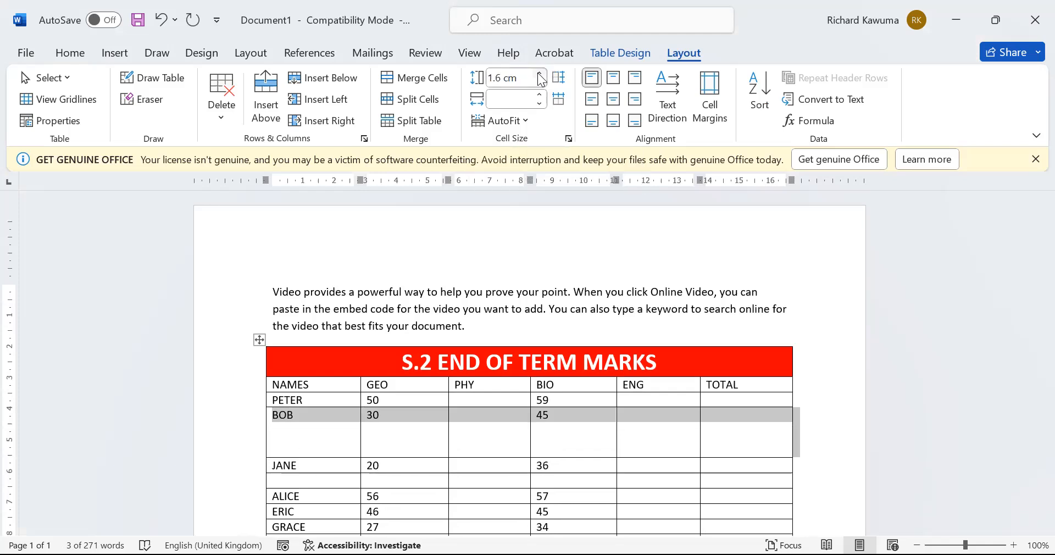
click(540, 81)
click(540, 81)
click(541, 81)
click(541, 81)
click(541, 81)
click(541, 81)
click(540, 82)
click(541, 81)
click(541, 82)
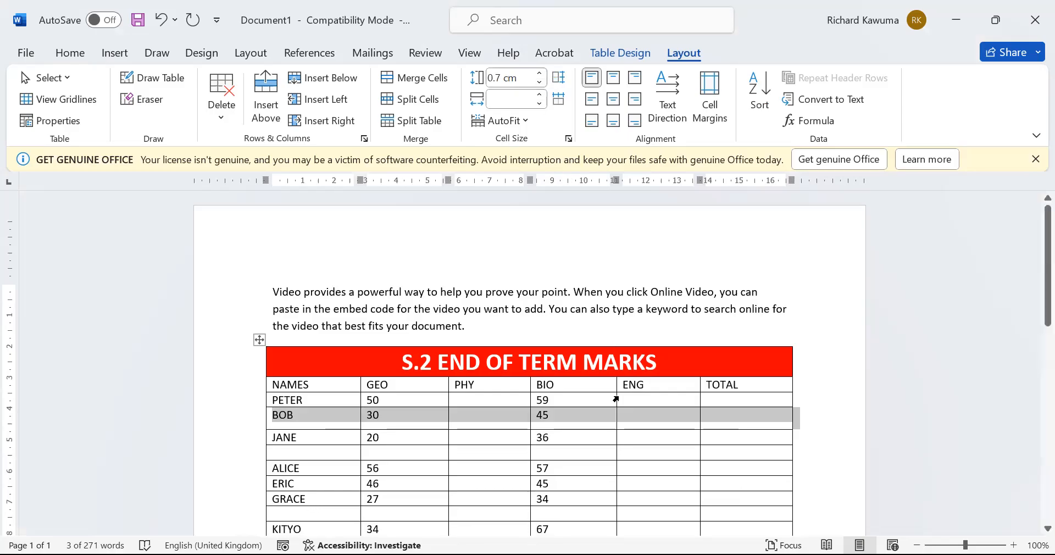
Narrow that row's cell widths so they line up with the columns again
click(541, 101)
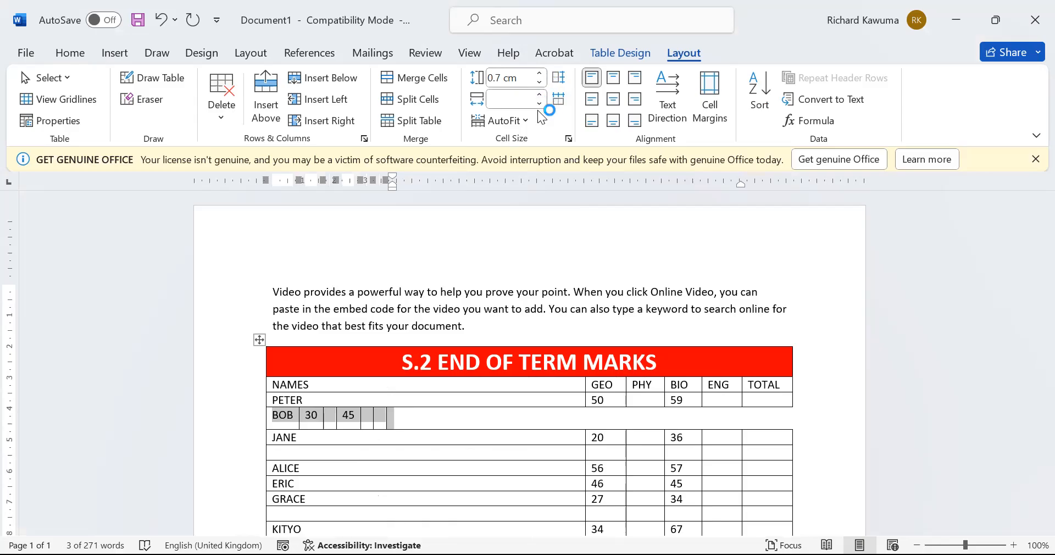
click(538, 104)
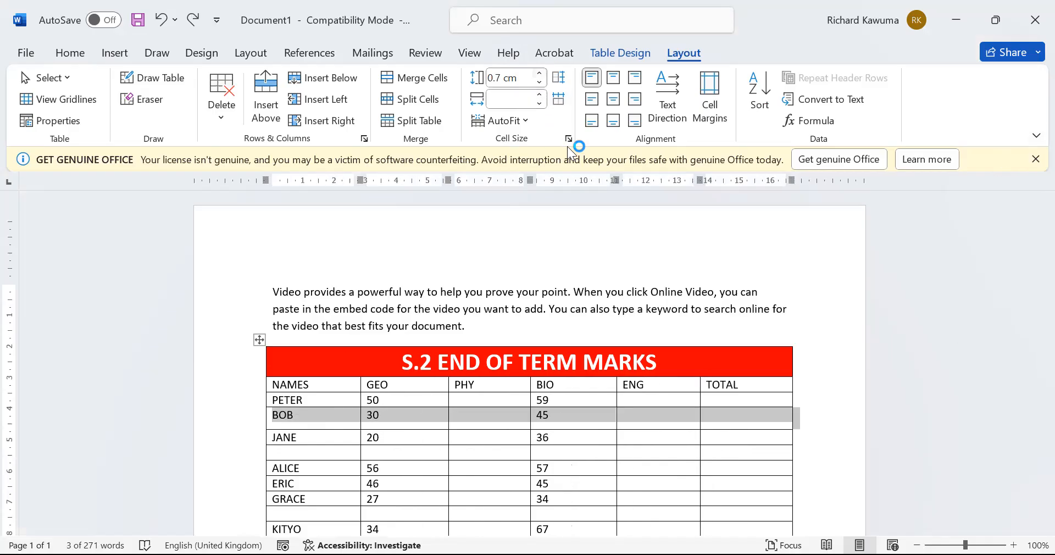
click(498, 453)
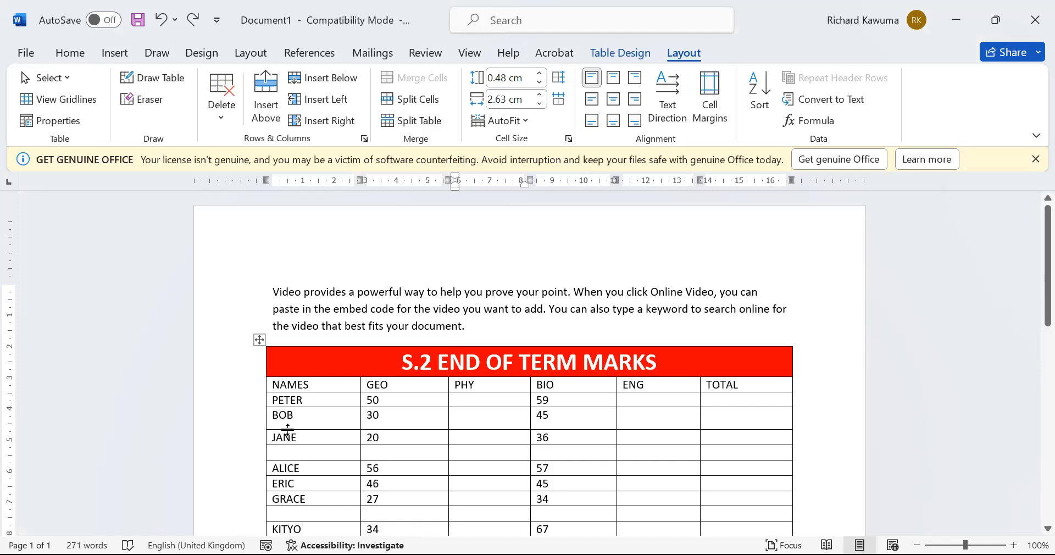
drag(288, 429, 291, 526)
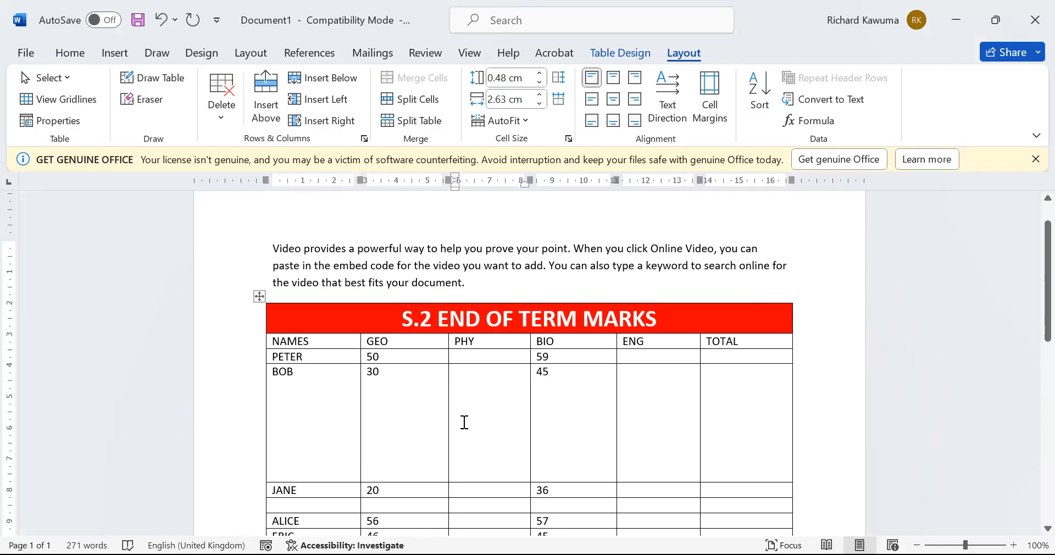
key(ctrl+z)
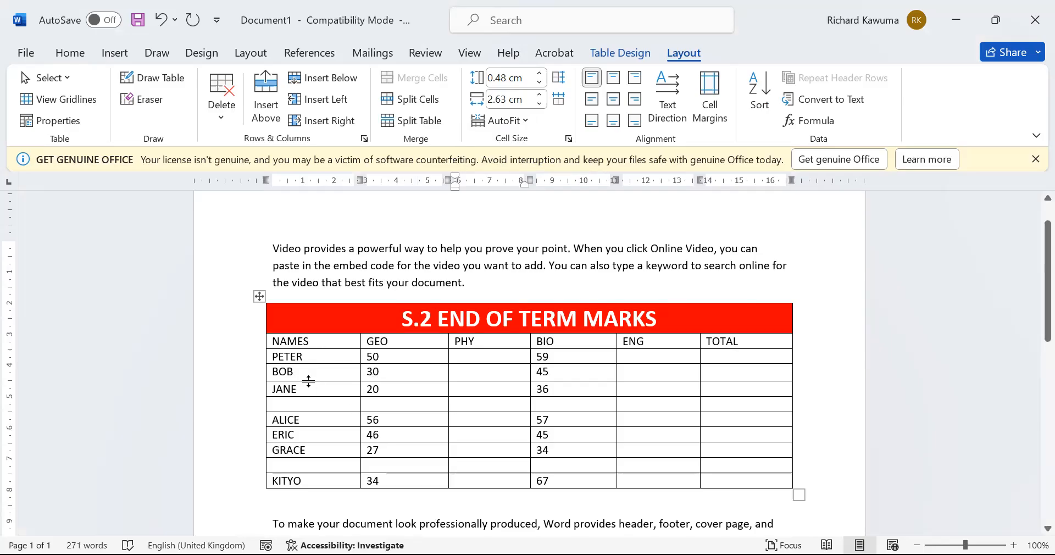
Add the middle and last names after the first student's first name
click(322, 357)
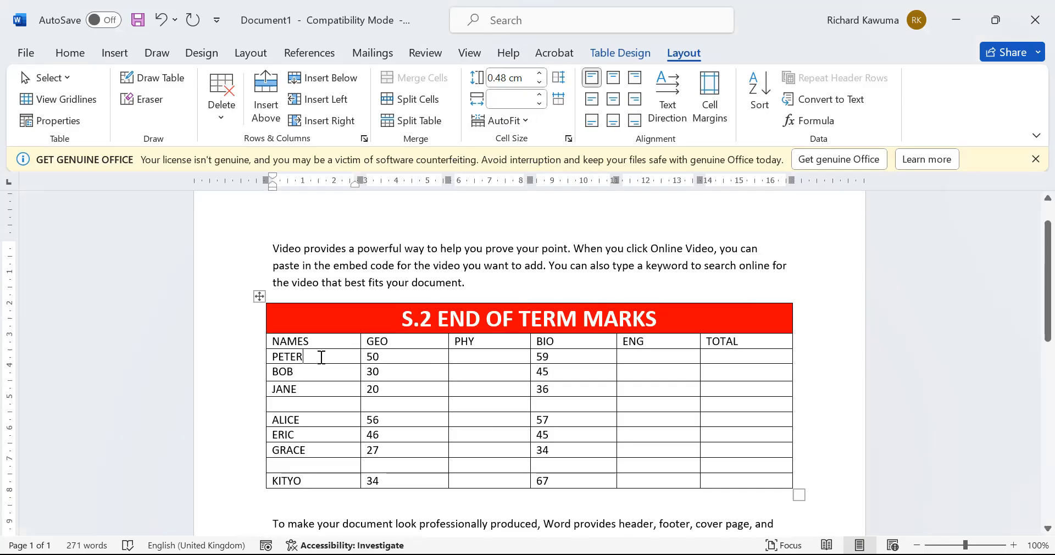
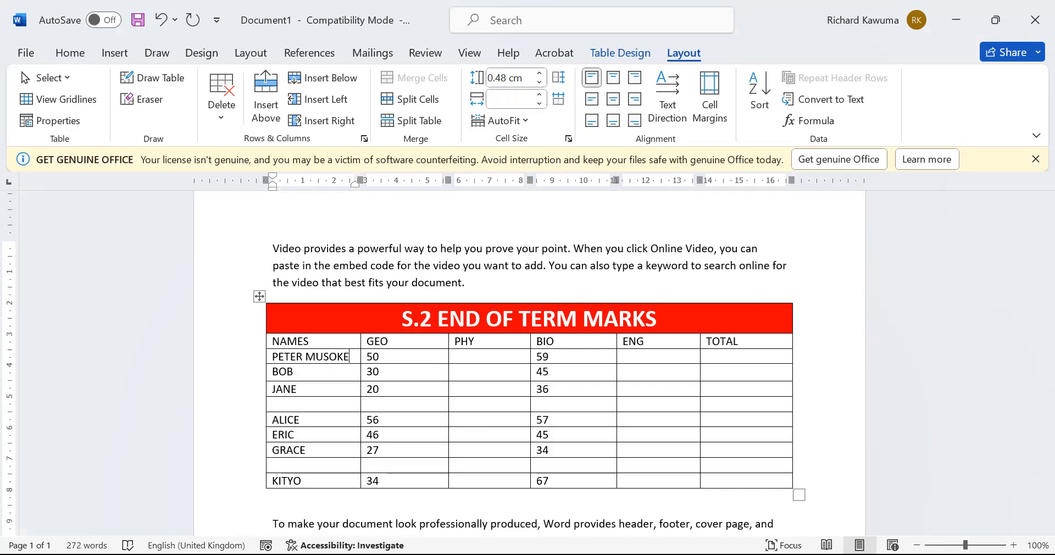
key(Return)
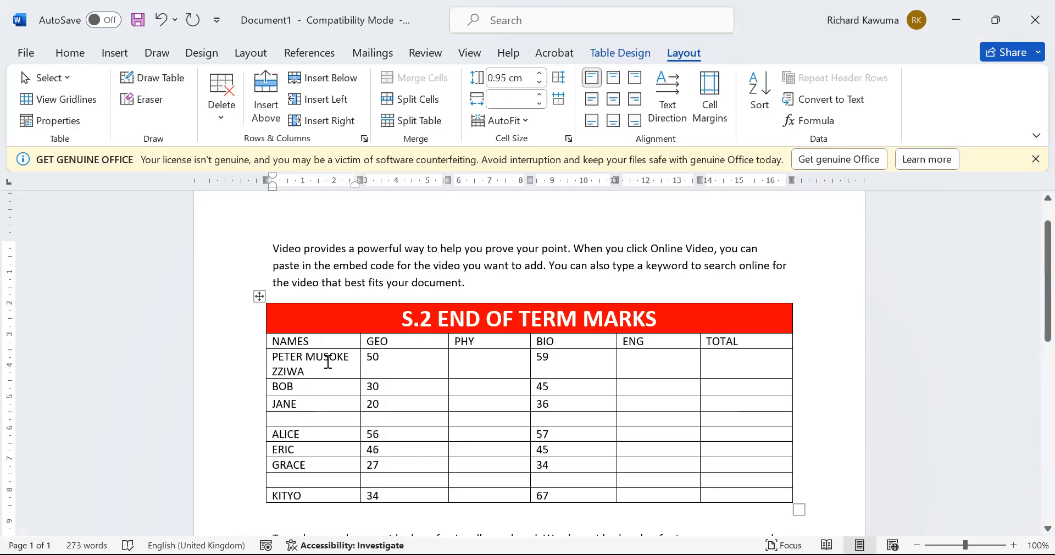
Select the first student's full name in its cell
drag(324, 363, 238, 344)
click(233, 343)
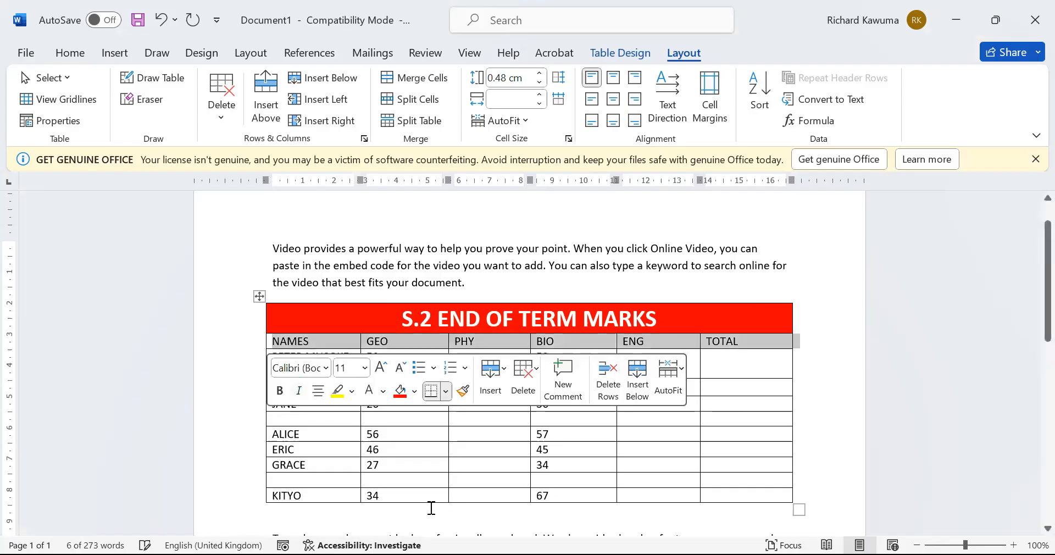
click(315, 369)
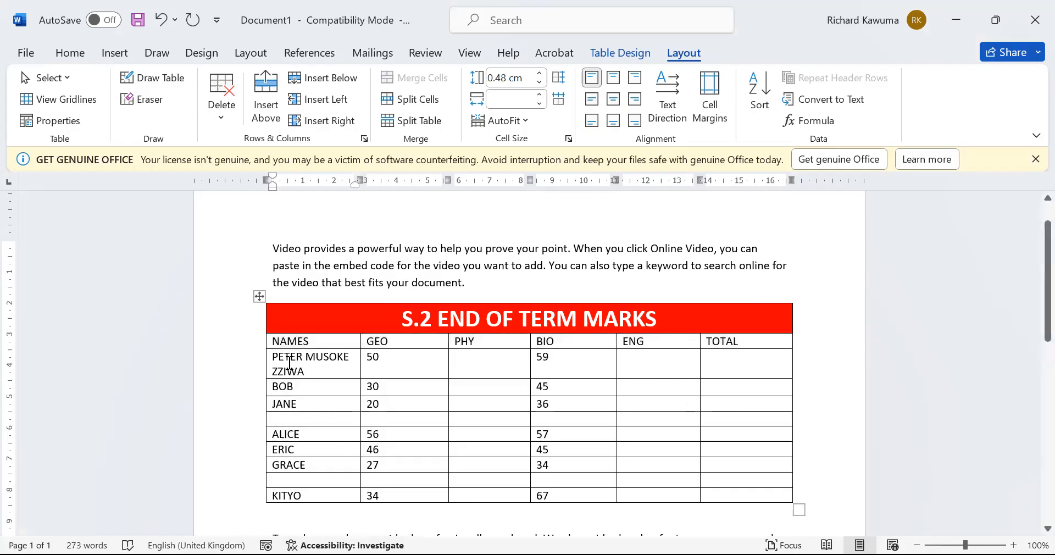
triple_click(315, 370)
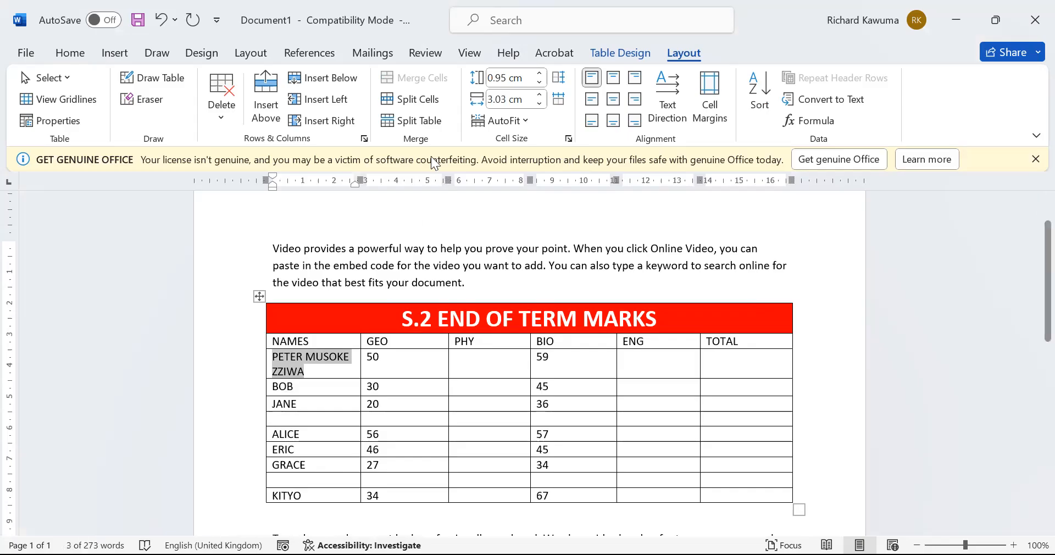
AutoFit the table columns to their contents
click(525, 121)
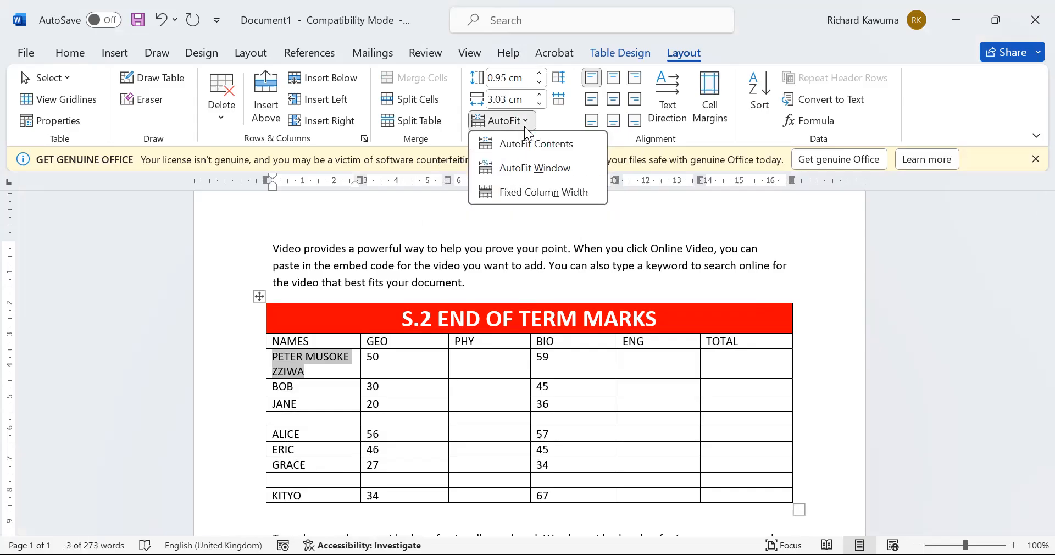
click(554, 145)
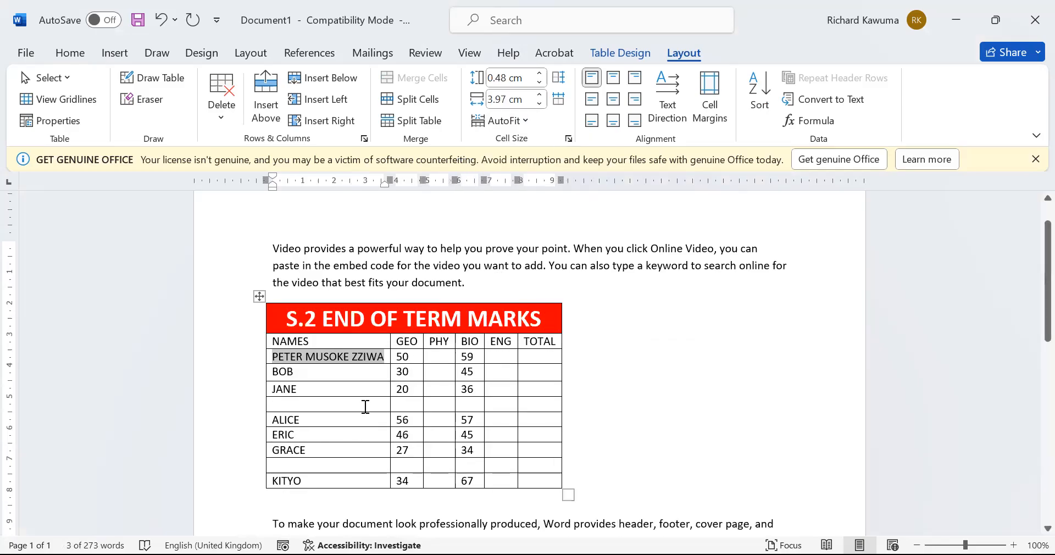
click(353, 356)
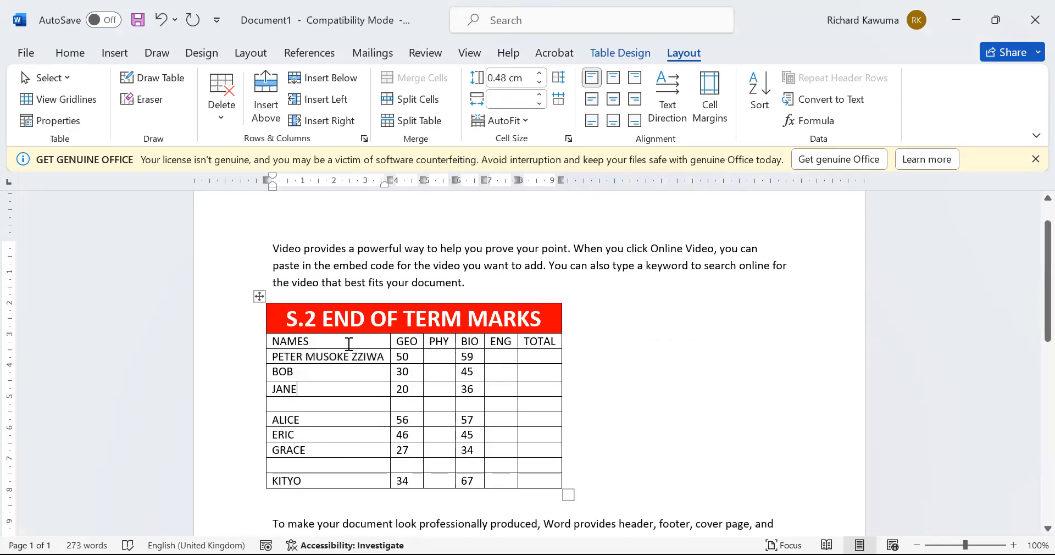
Complete the PHY and BIO headers as PHYSICS and BIOLOGY
click(452, 340)
text(SICS)
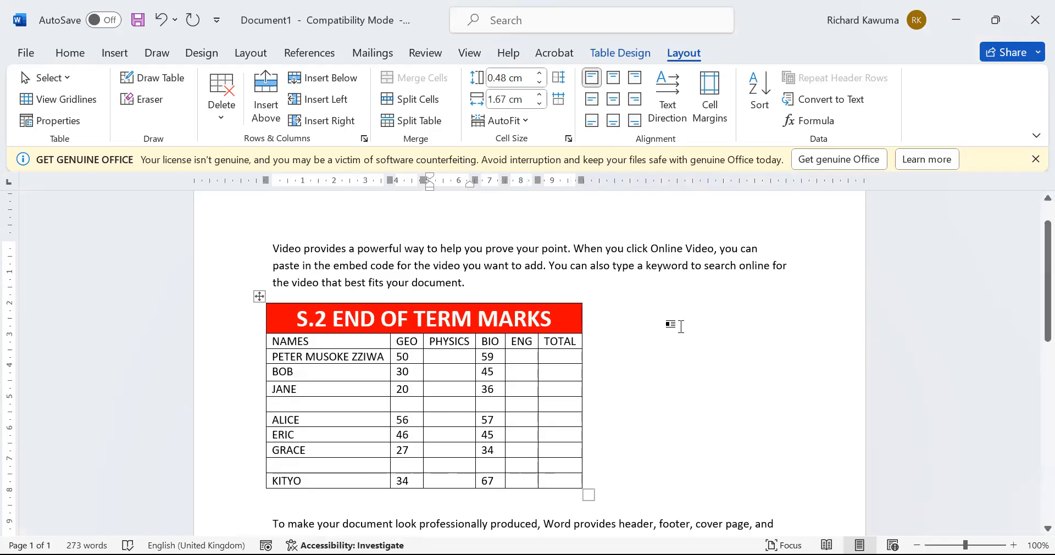
click(518, 375)
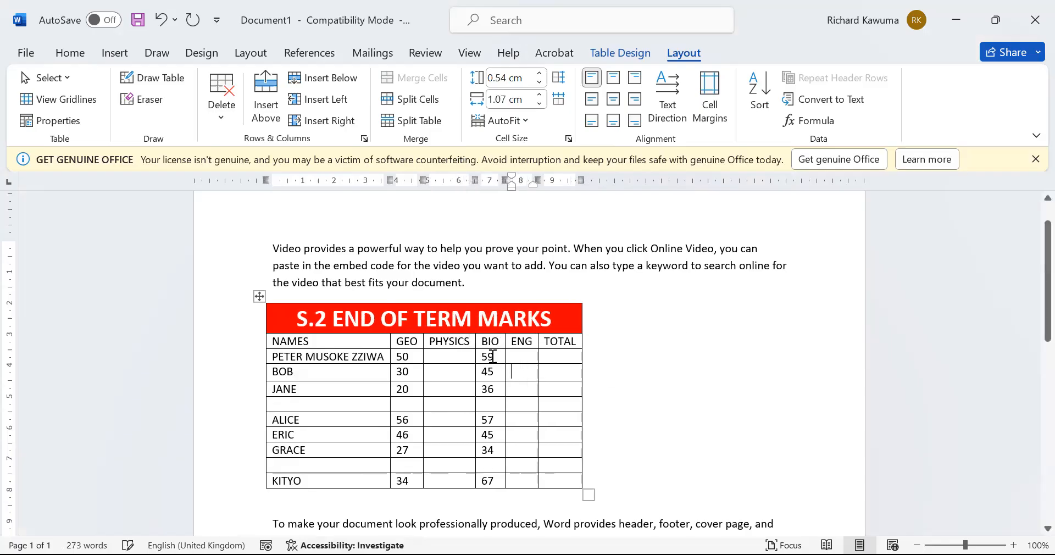
click(498, 341)
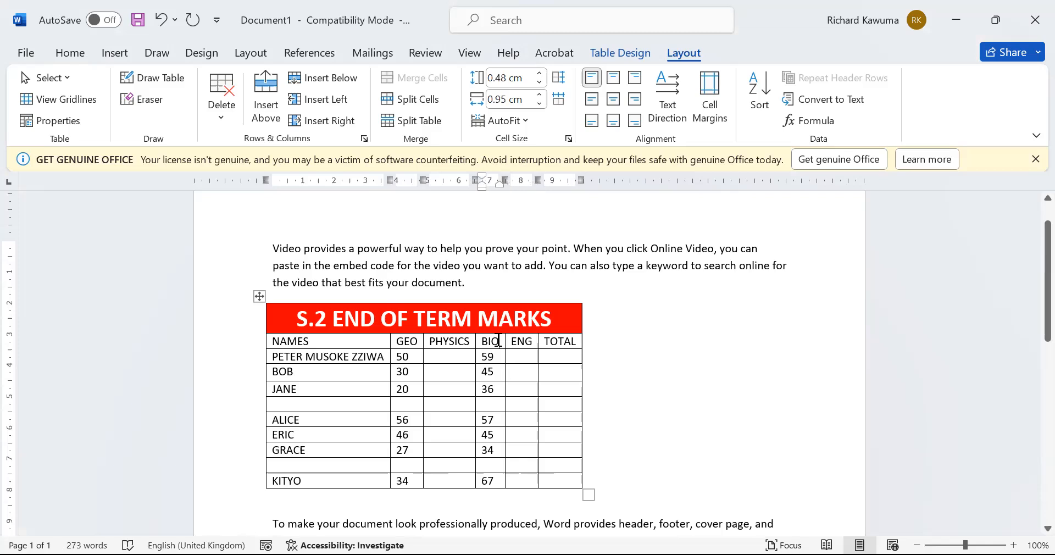
text(LOGY)
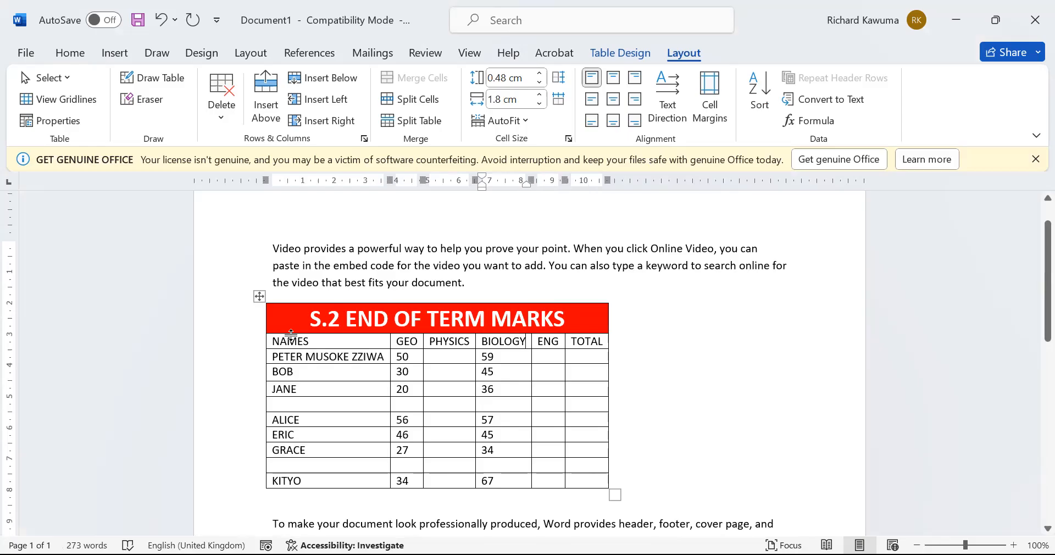
Stretch the red title row to about 3.74 cm and set its title to Align Center
drag(291, 334, 293, 420)
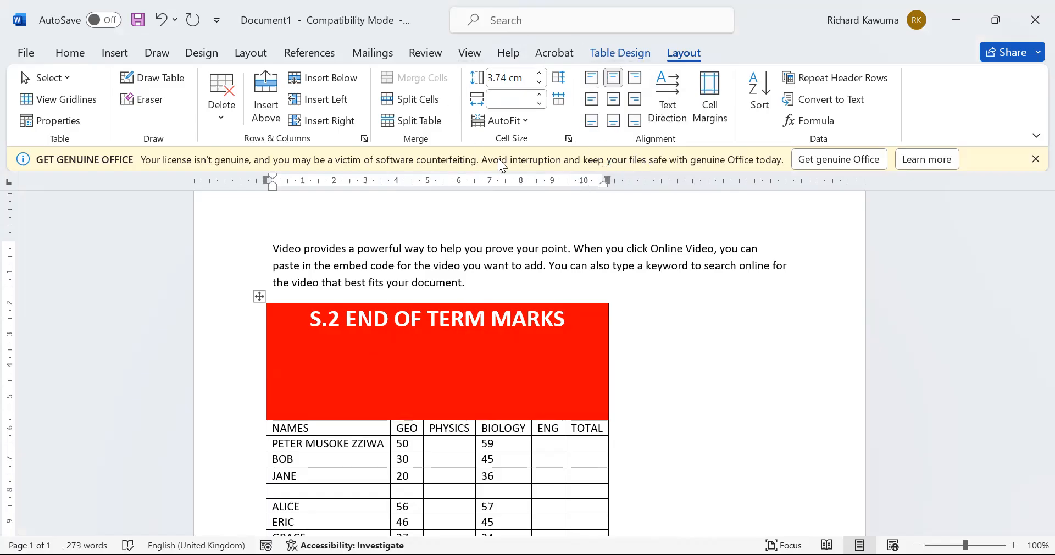
click(611, 82)
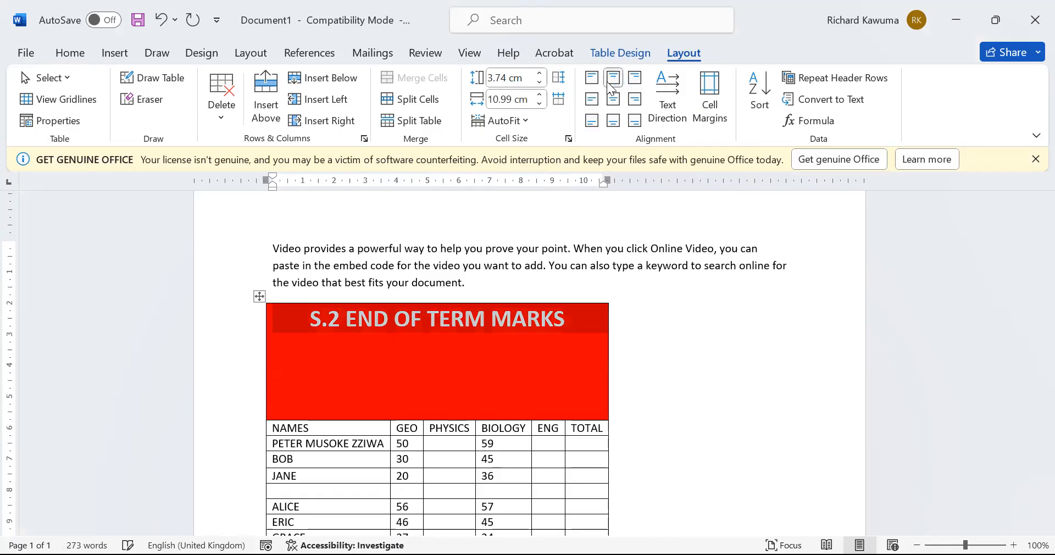
click(612, 105)
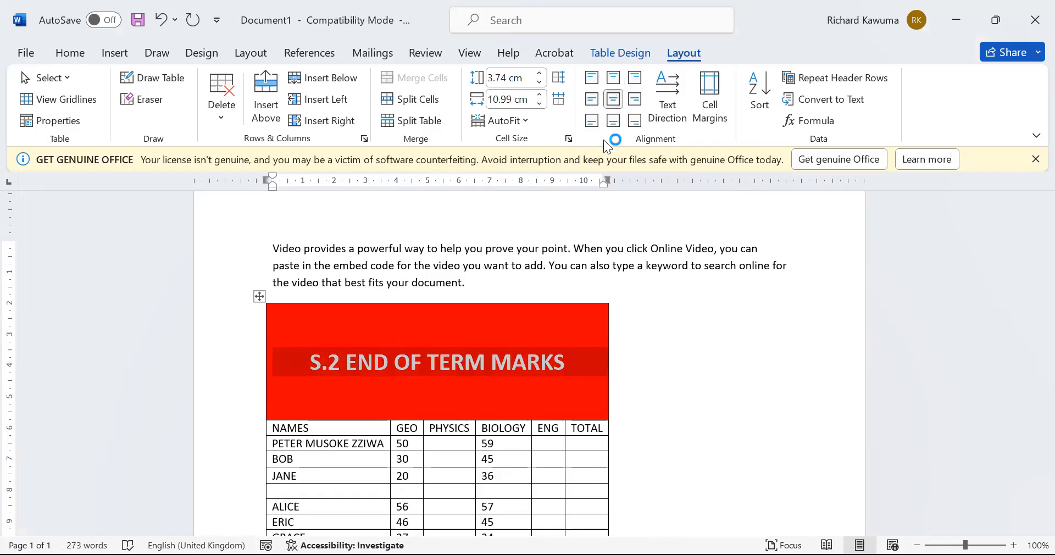
click(614, 122)
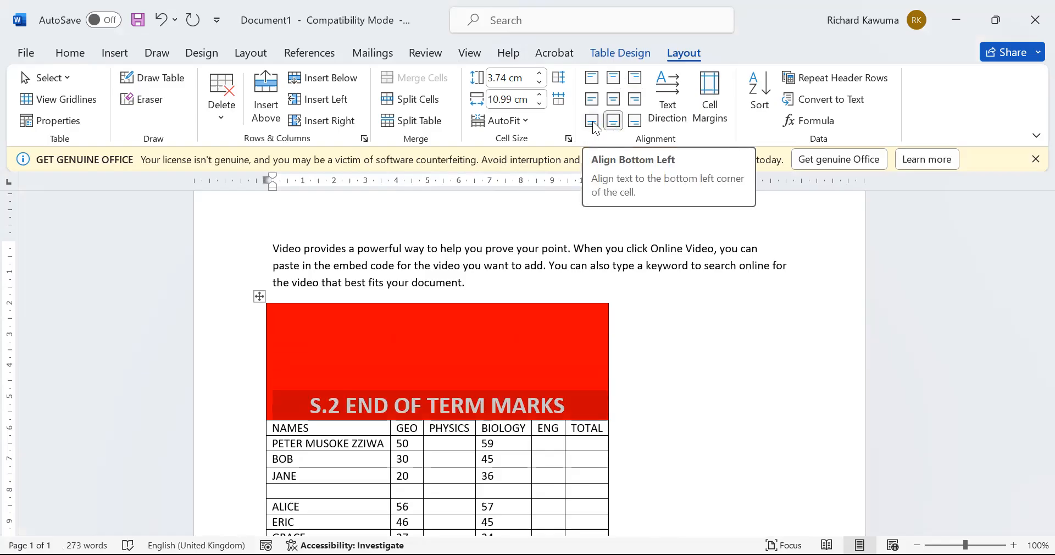
click(592, 120)
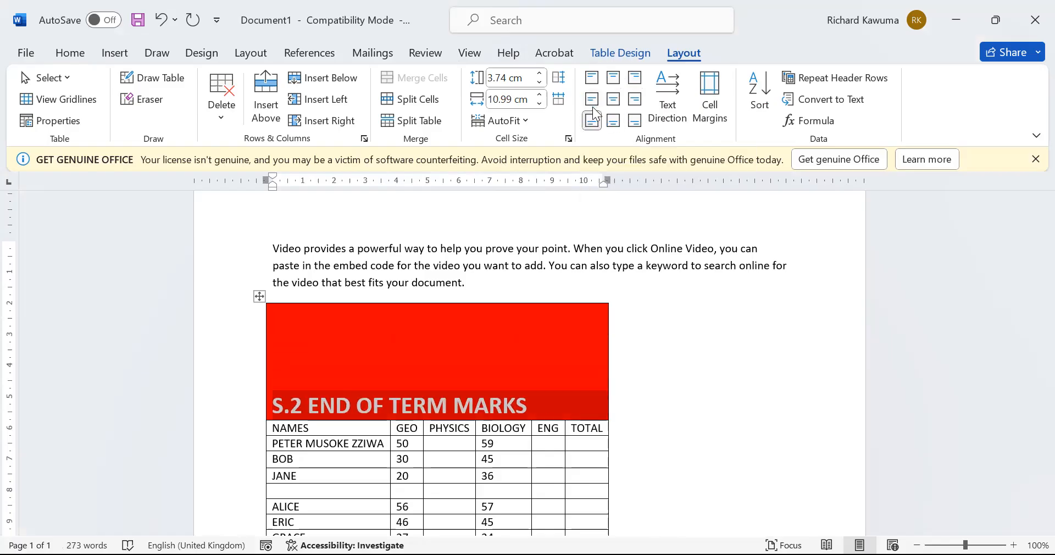
click(592, 106)
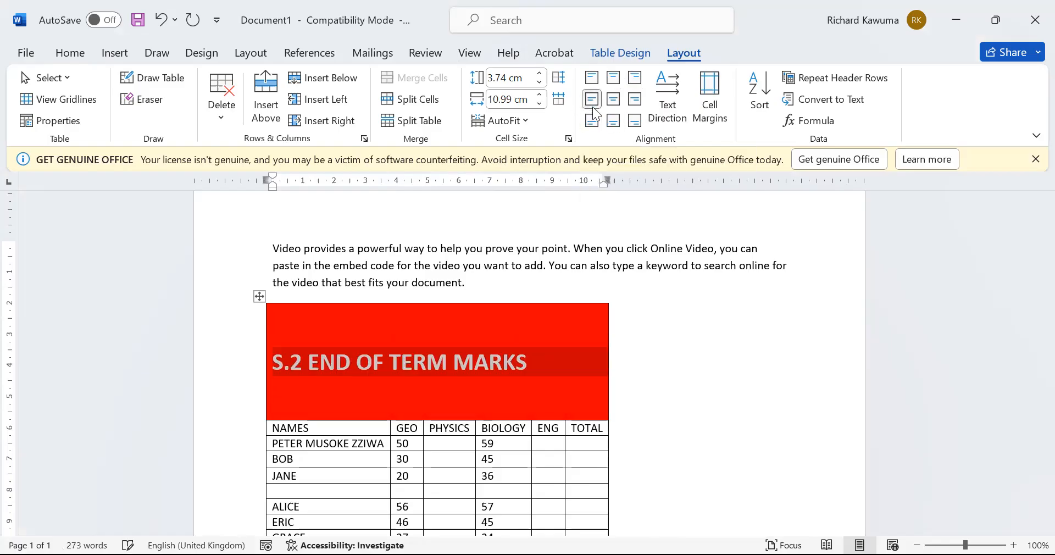
click(635, 98)
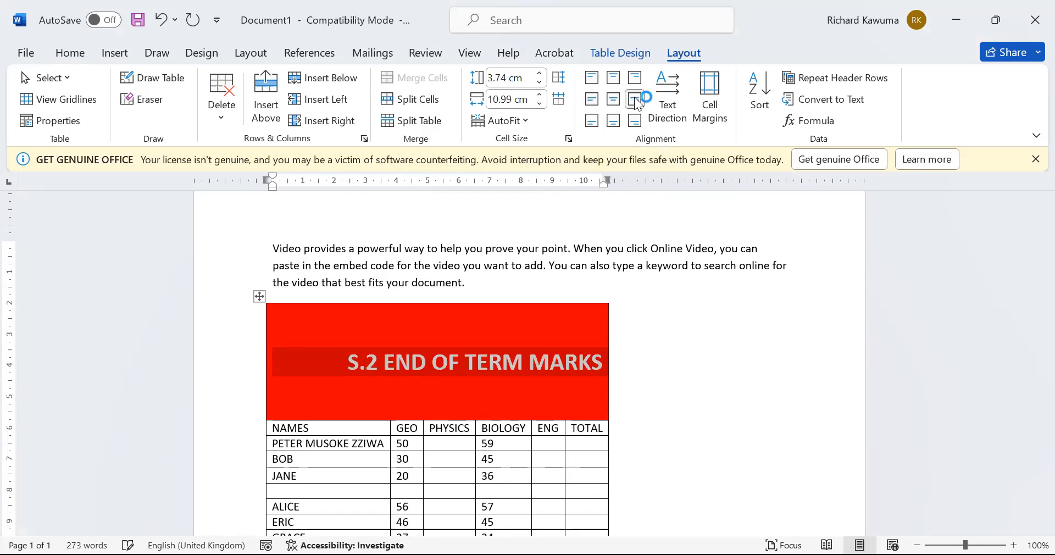
click(635, 121)
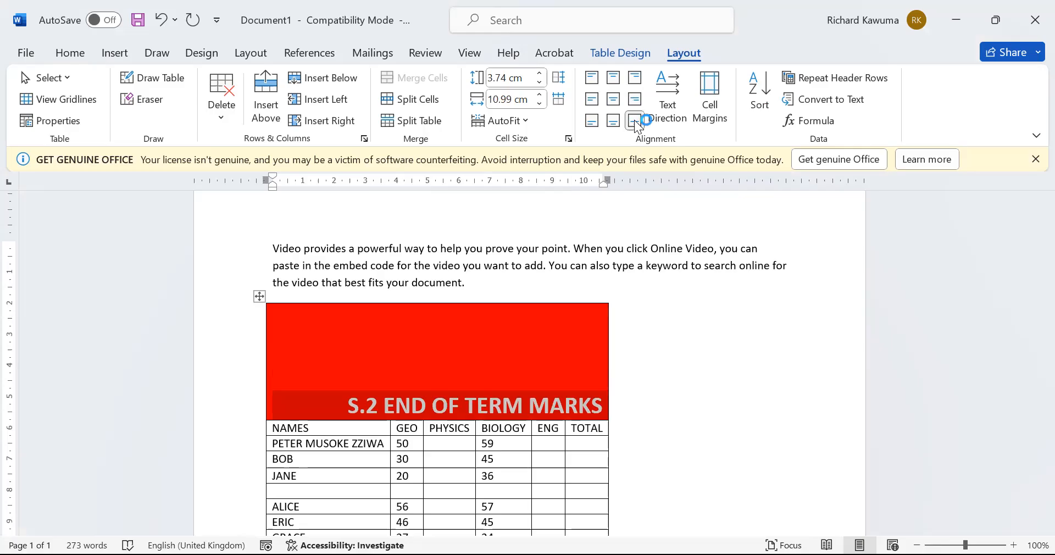
click(611, 102)
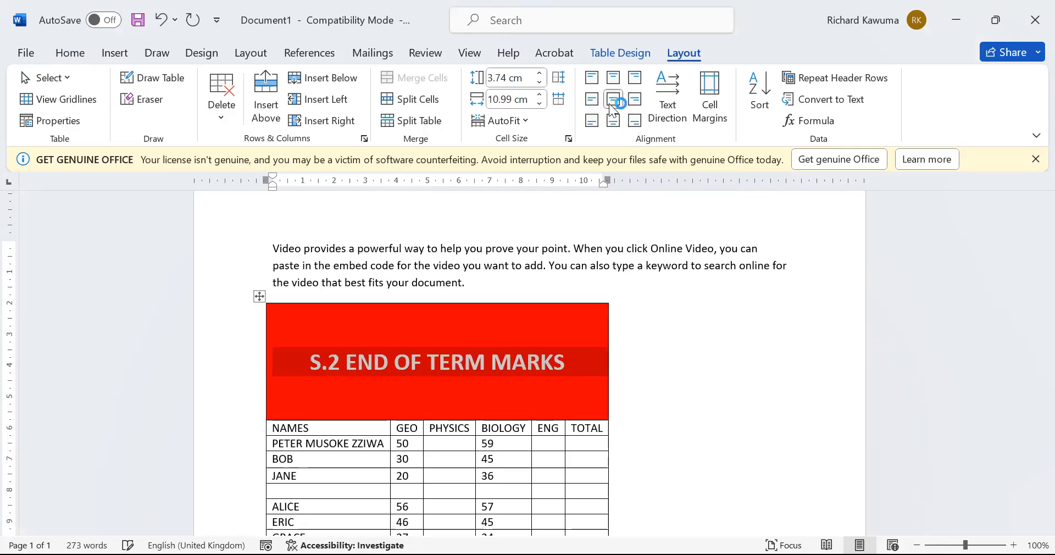
click(547, 360)
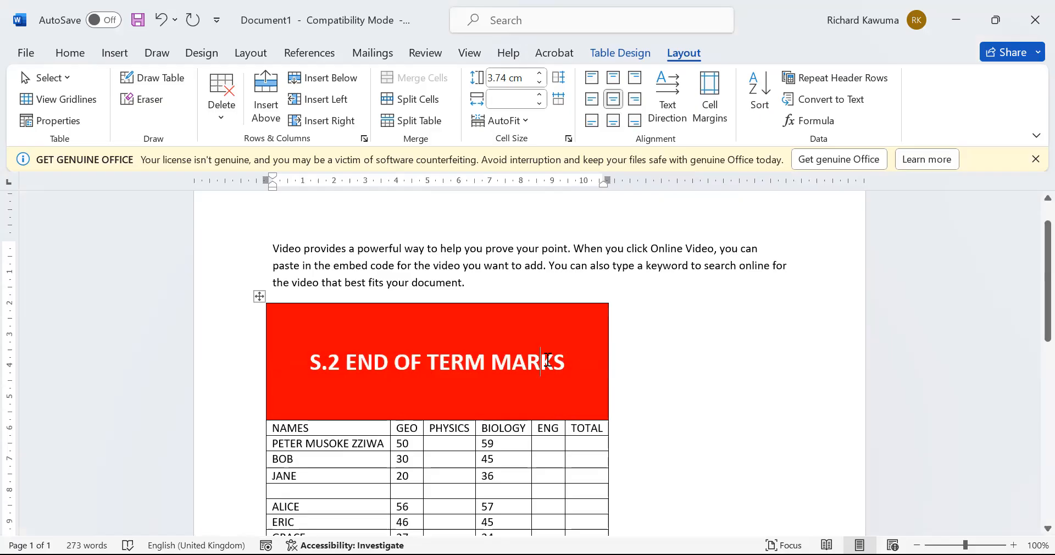
scroll(547, 358, down, 5)
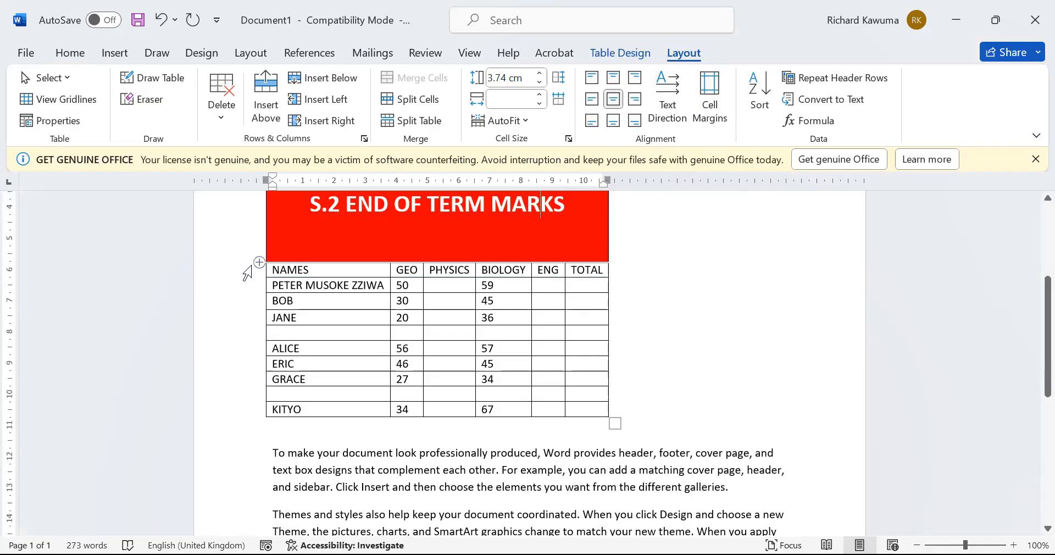
Select the header row cells starting from NAMES
double_click(288, 263)
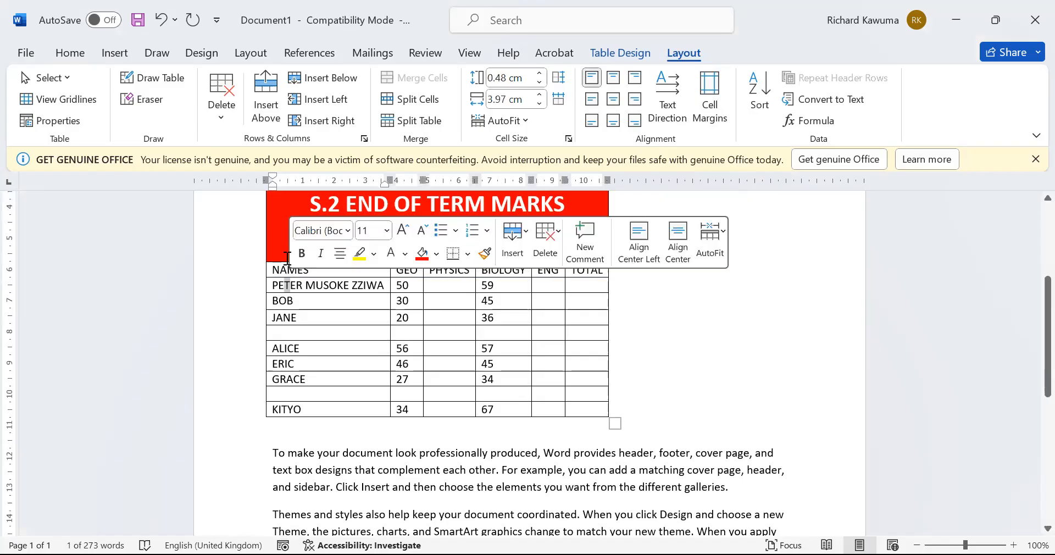
drag(273, 284, 285, 285)
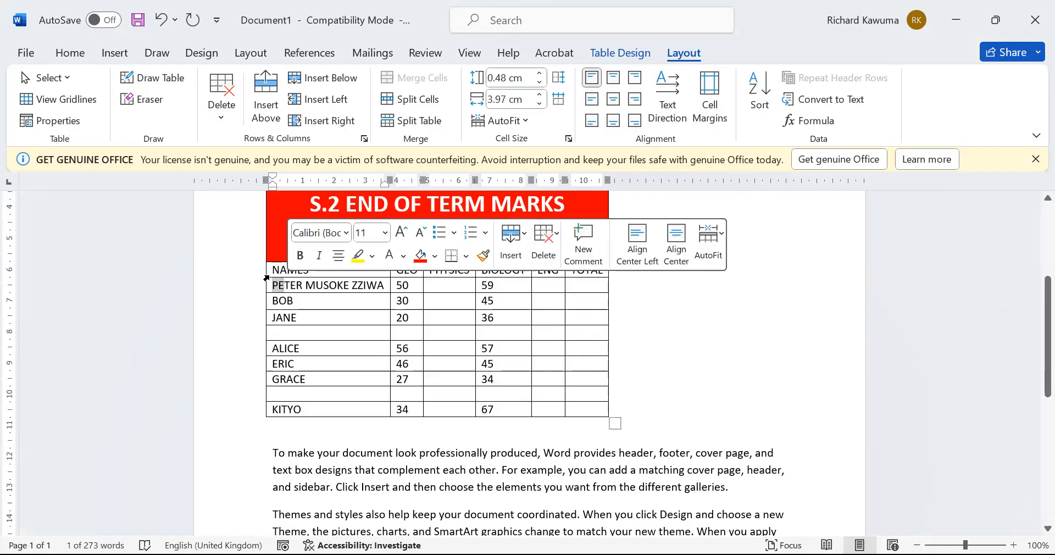
click(295, 271)
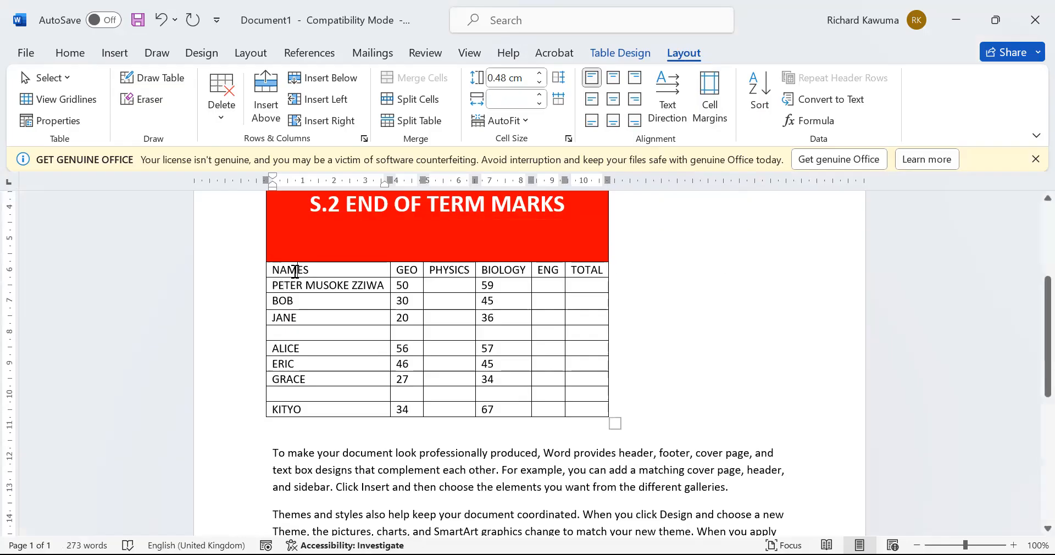
key(Home)
key(shift+Right)
key(shift+Right)
key(shift+Right)
key(shift+Right)
key(shift+Right)
key(shift+Right)
key(shift+Right)
key(shift+Right)
key(shift+Right)
key(shift+Right)
key(shift+Right)
key(shift+Right)
key(shift+Right)
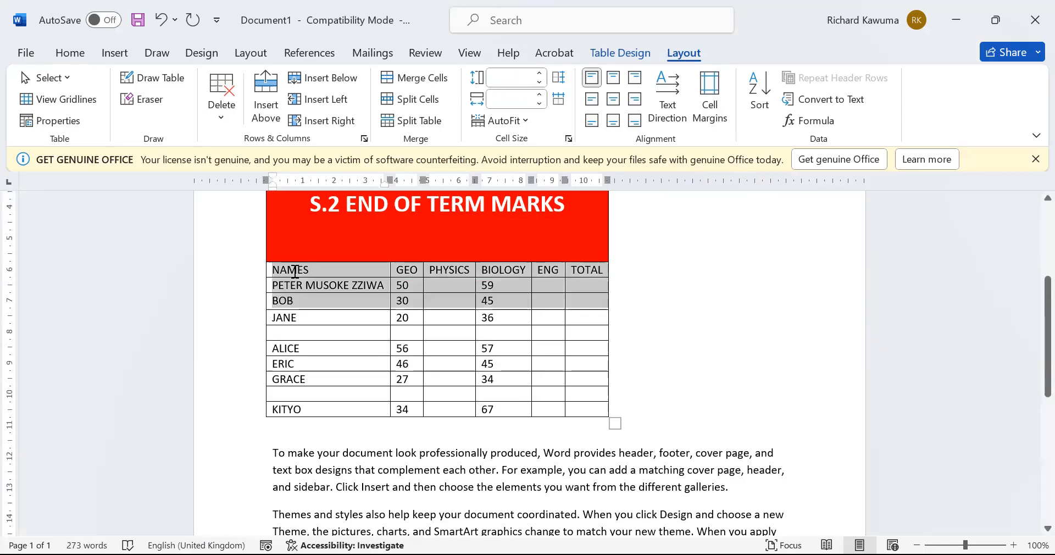
key(shift+Left)
key(shift+Left)
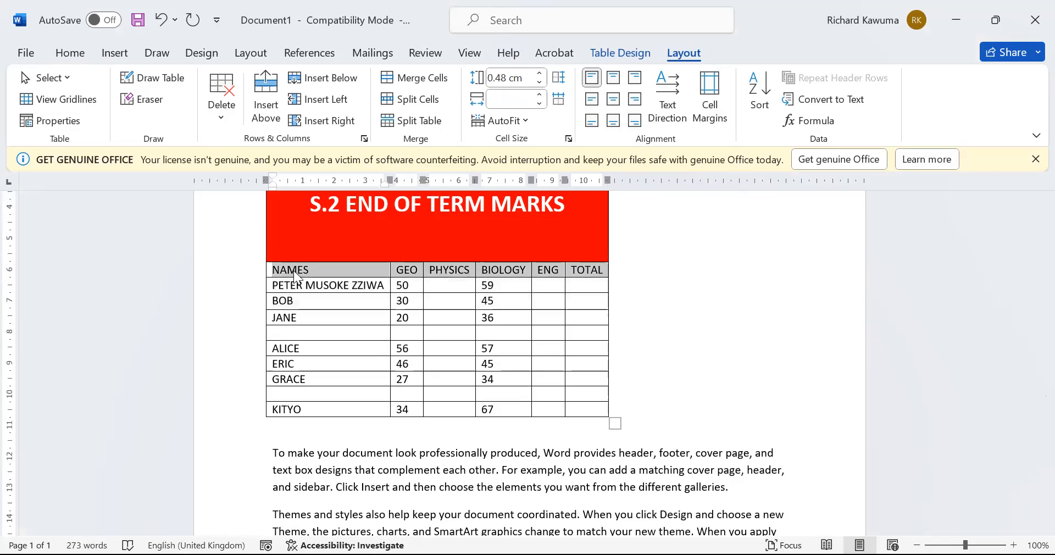
Cycle the header row's text direction until the labels read horizontally again
click(672, 102)
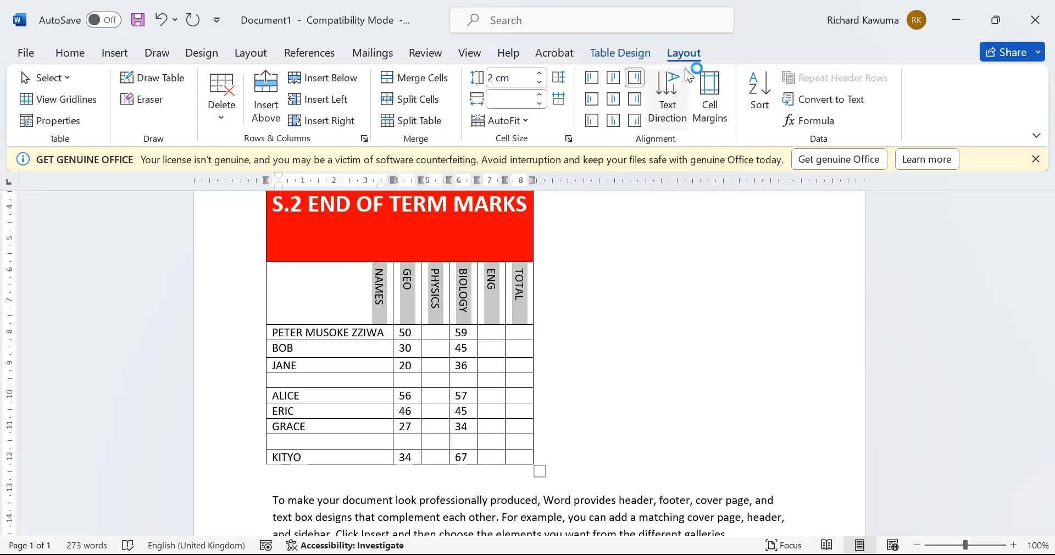
click(678, 103)
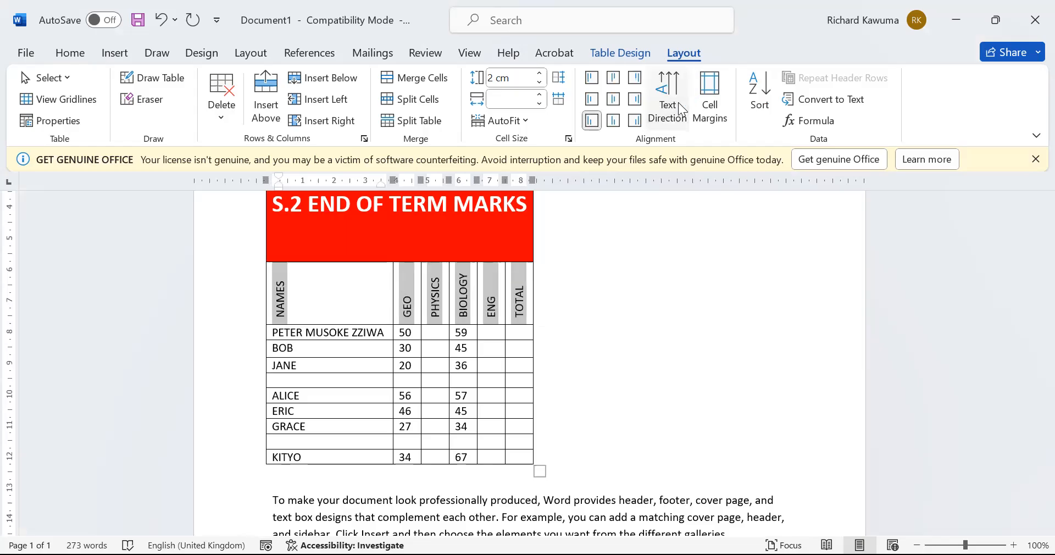
click(678, 103)
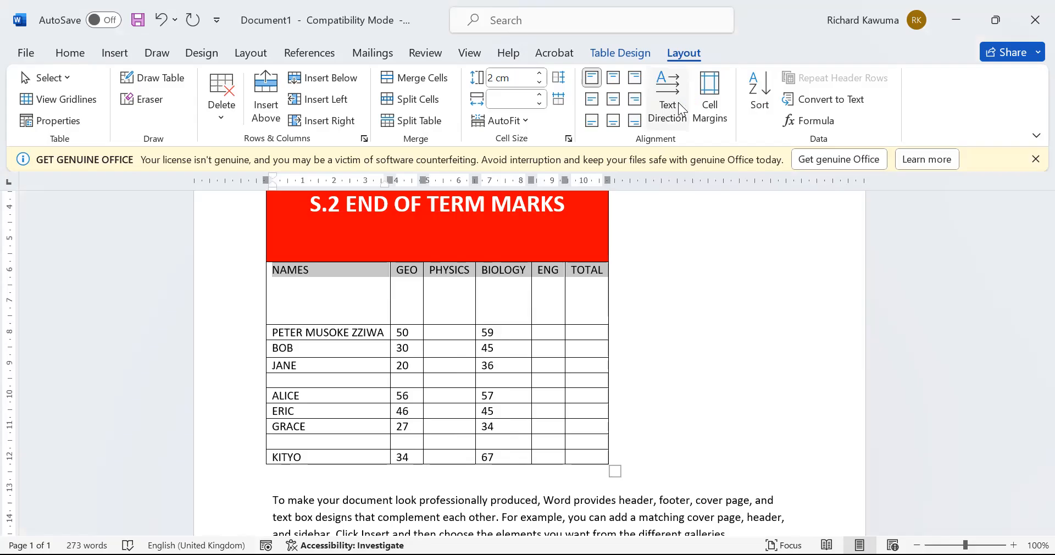
click(678, 103)
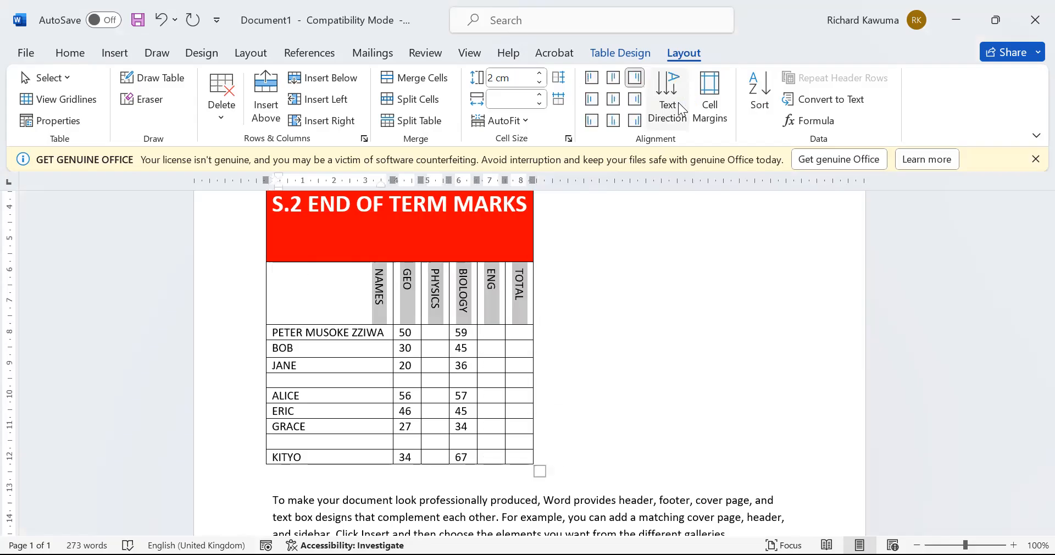
click(678, 103)
click(678, 102)
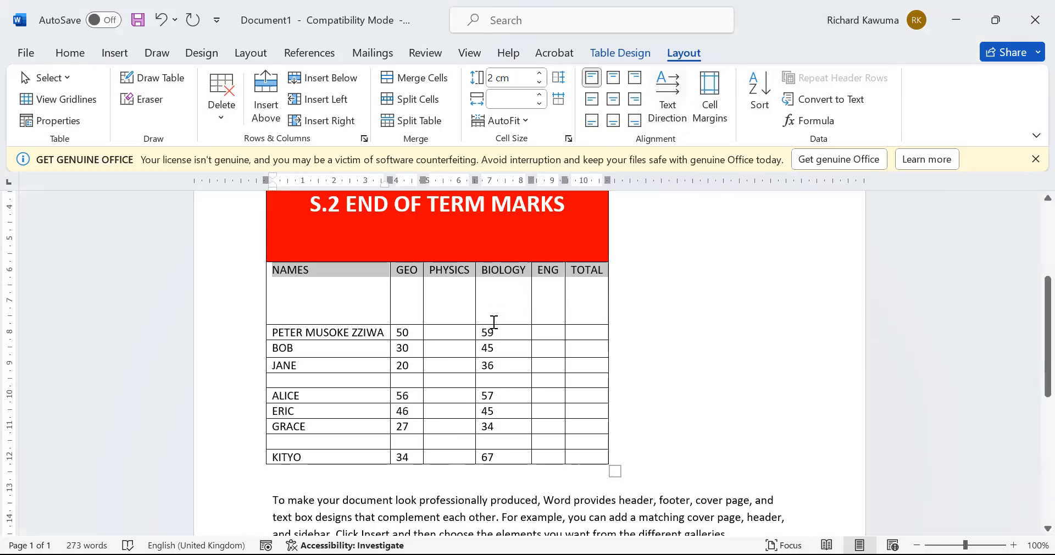
click(328, 326)
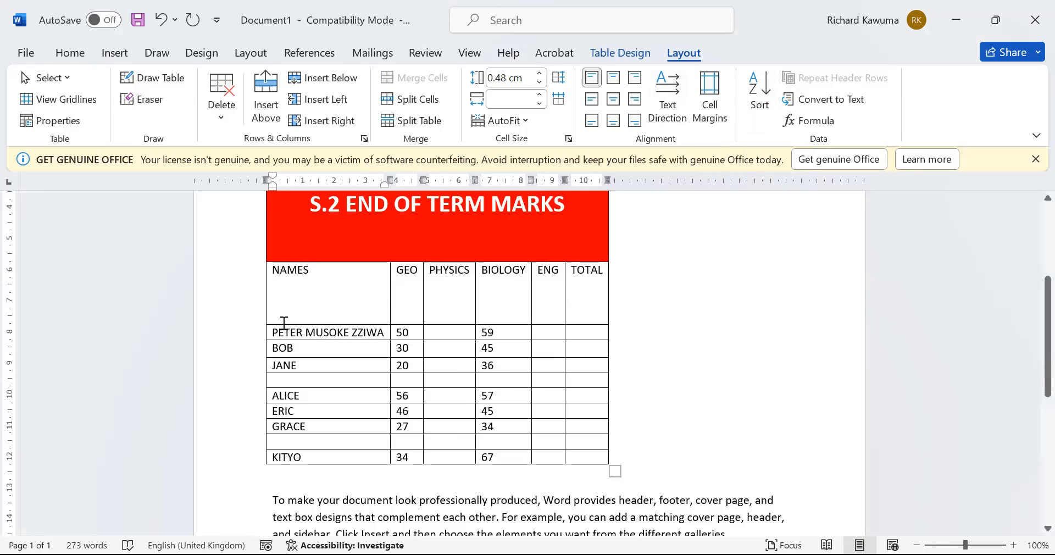
Try sorting the selected student rows, then dismiss the invalid-entry warning and cancel
drag(283, 330, 298, 461)
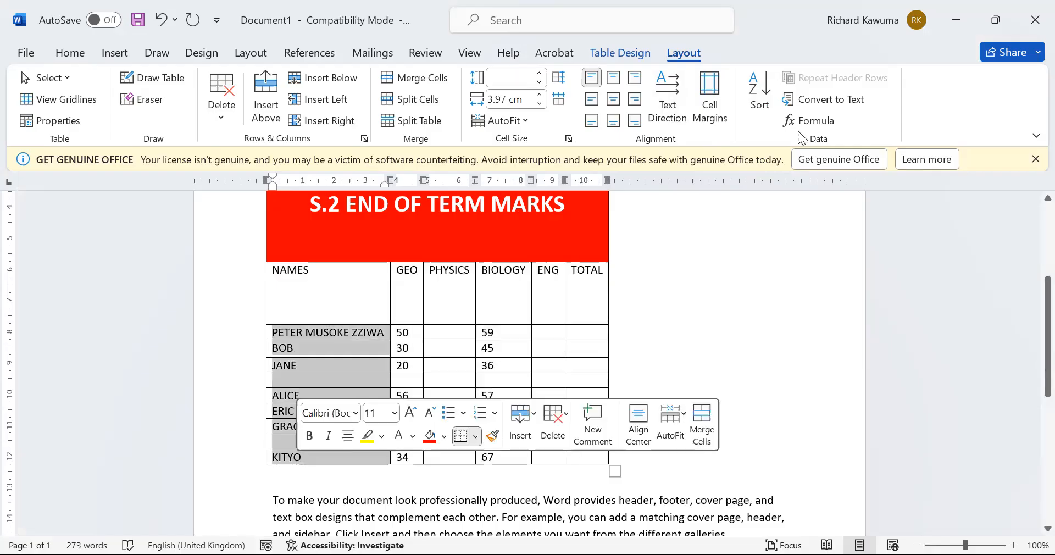
click(743, 98)
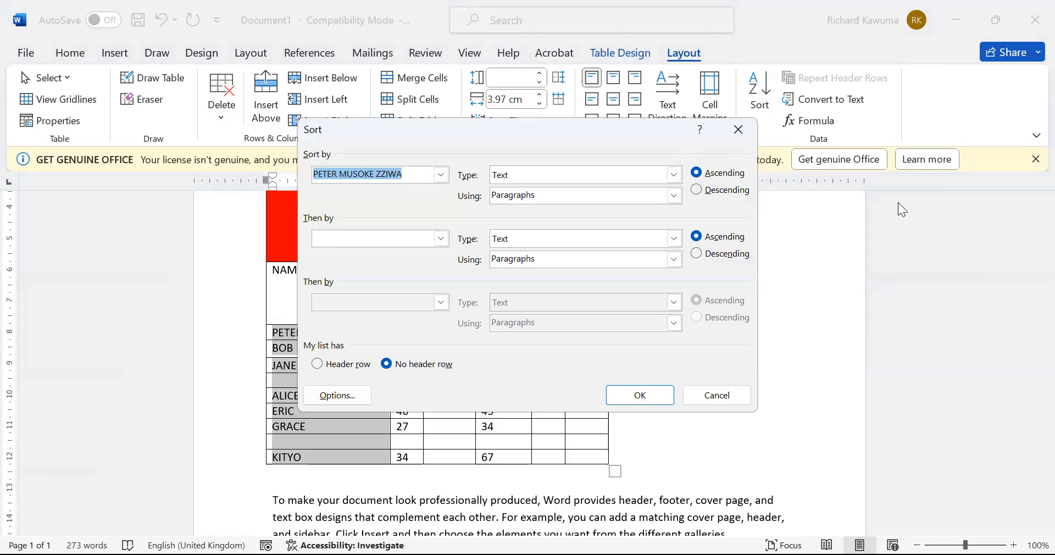
click(648, 395)
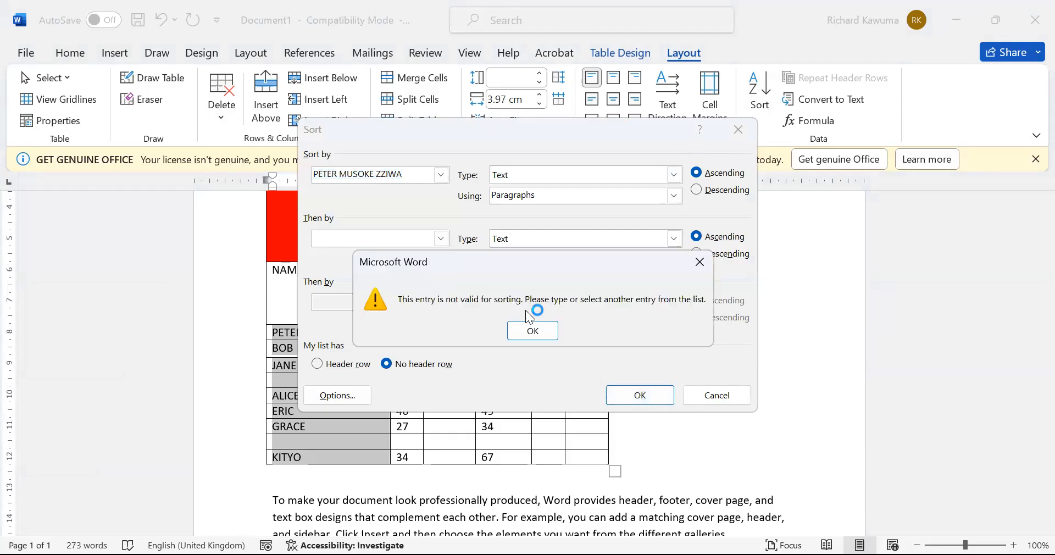
click(532, 331)
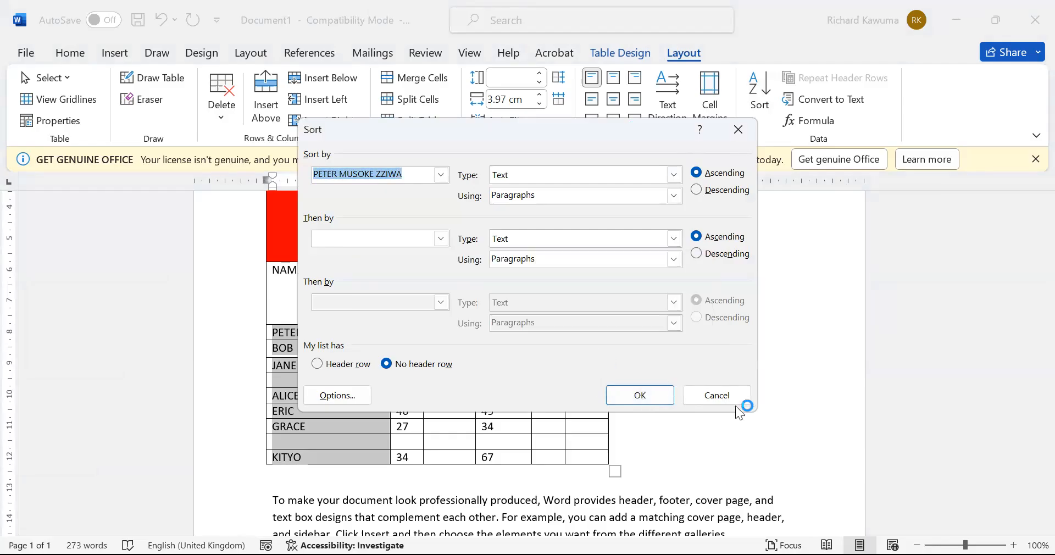
click(715, 393)
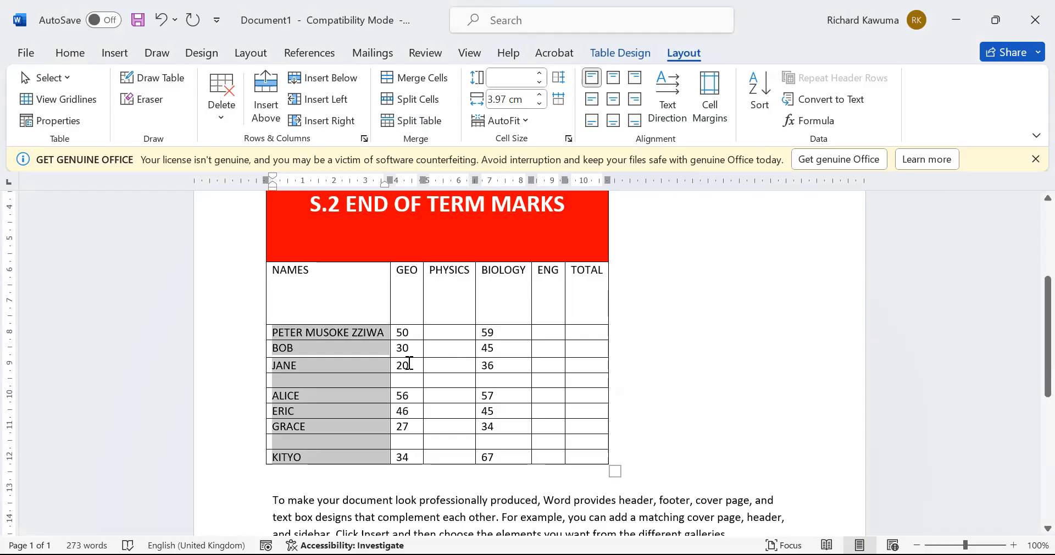
click(422, 379)
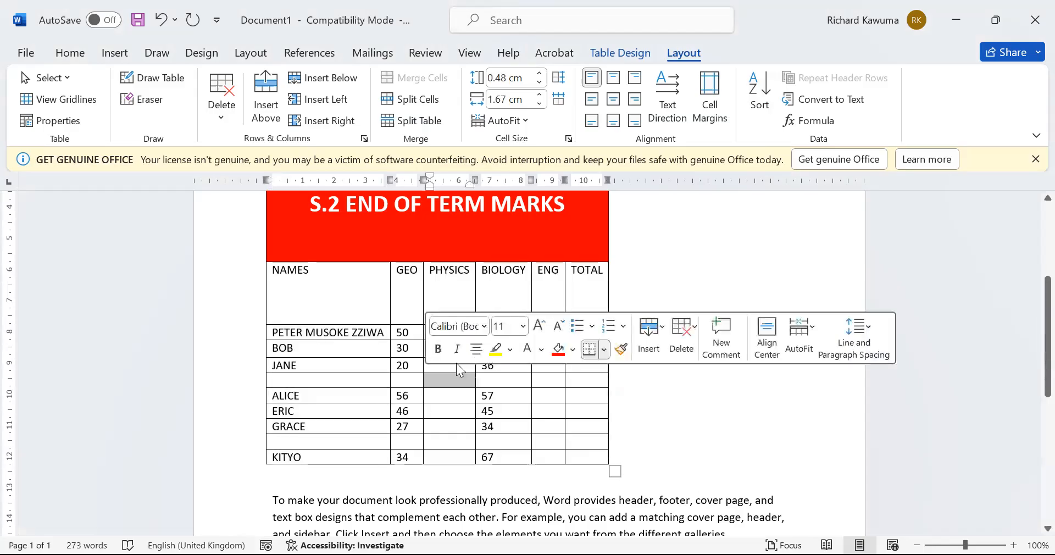
Select all student data cells, merge them, and undo the merge with Ctrl+Z
drag(286, 335, 546, 446)
drag(545, 446, 568, 457)
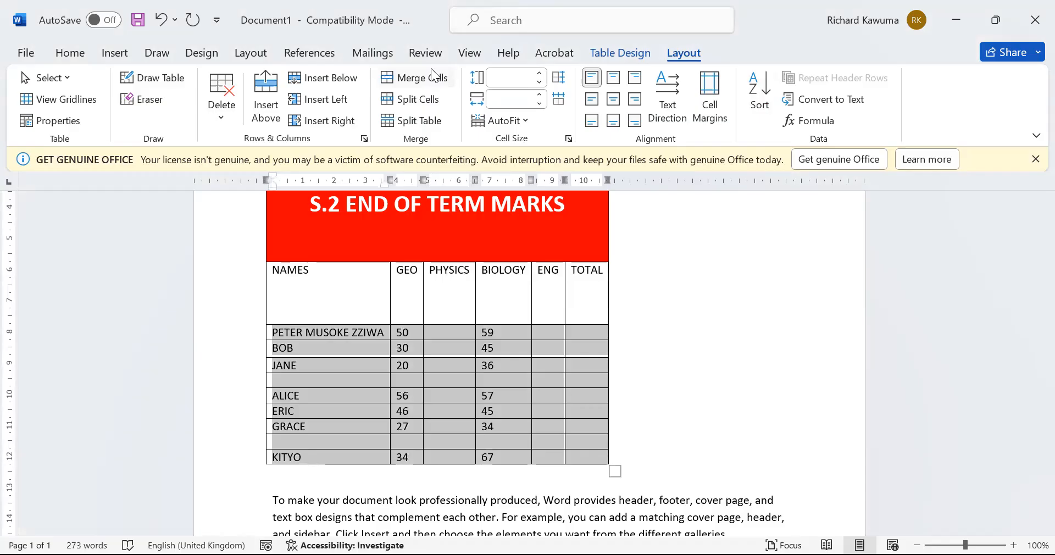
click(431, 73)
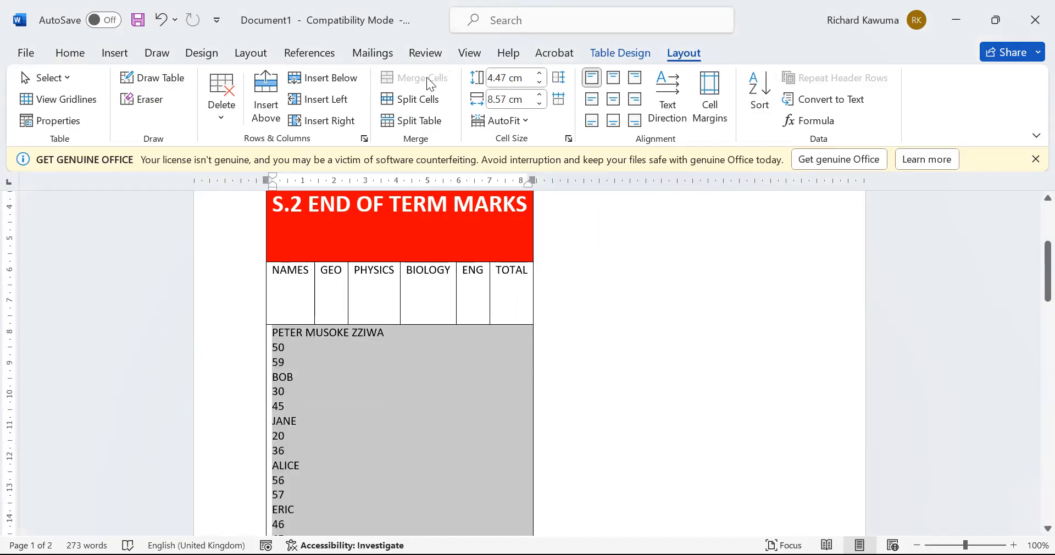
key(ctrl+z)
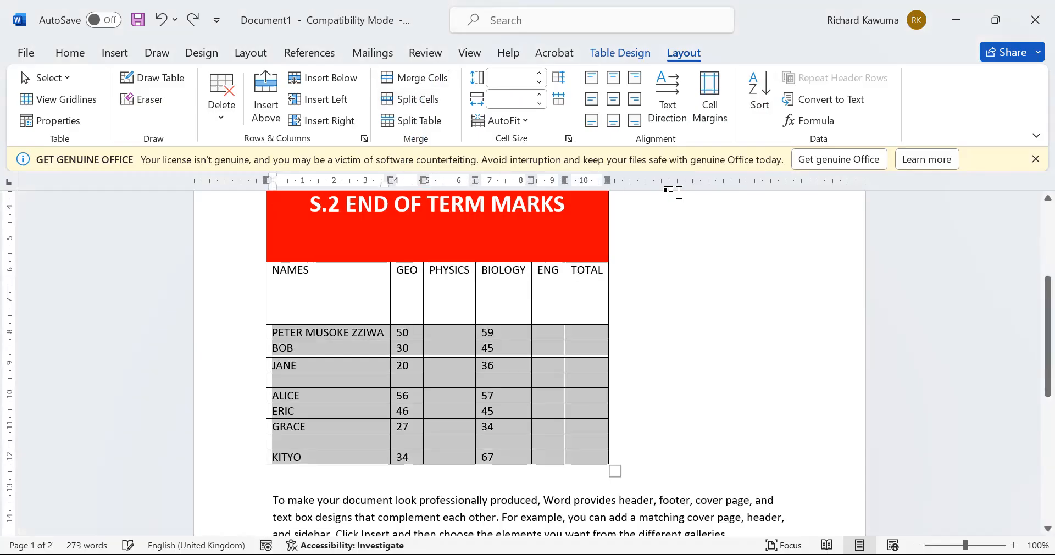
Run Sort again on the selection, hitting the same invalid-entry warning
click(756, 90)
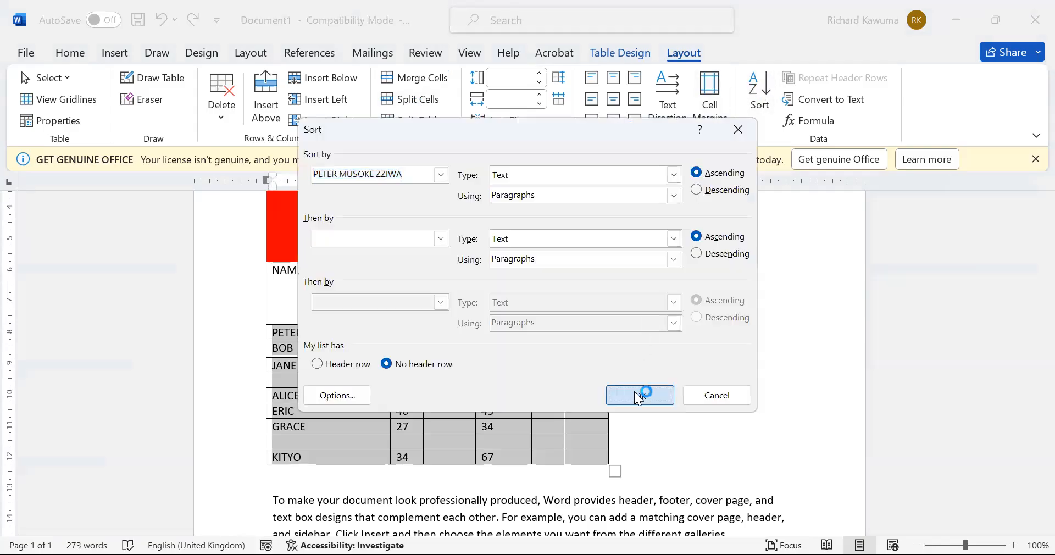
click(638, 395)
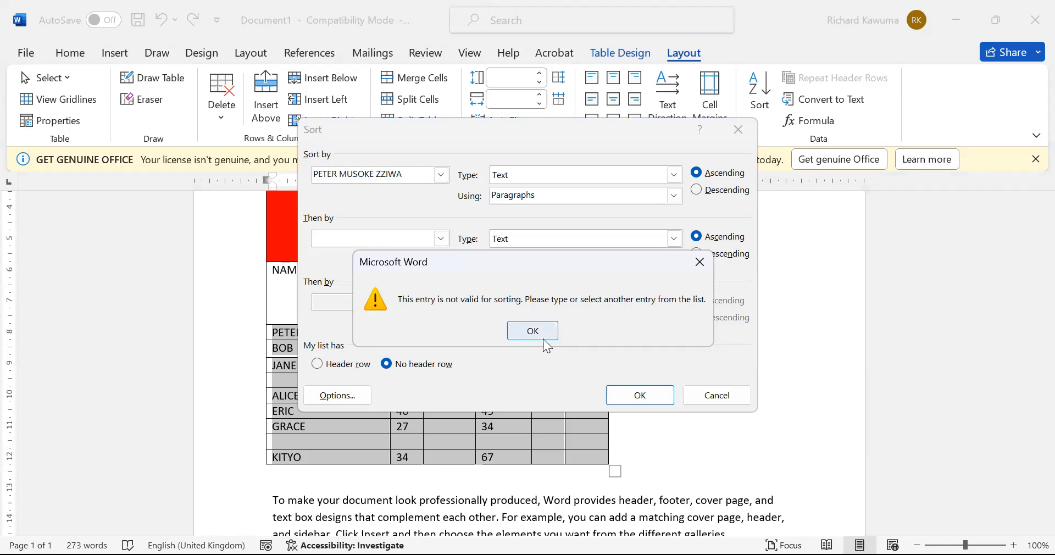
click(543, 337)
Close the Sort dialog, undo recent table formatting with Ctrl+Z, and select the NAMES column cells
click(713, 391)
scroll(381, 404, down, 6)
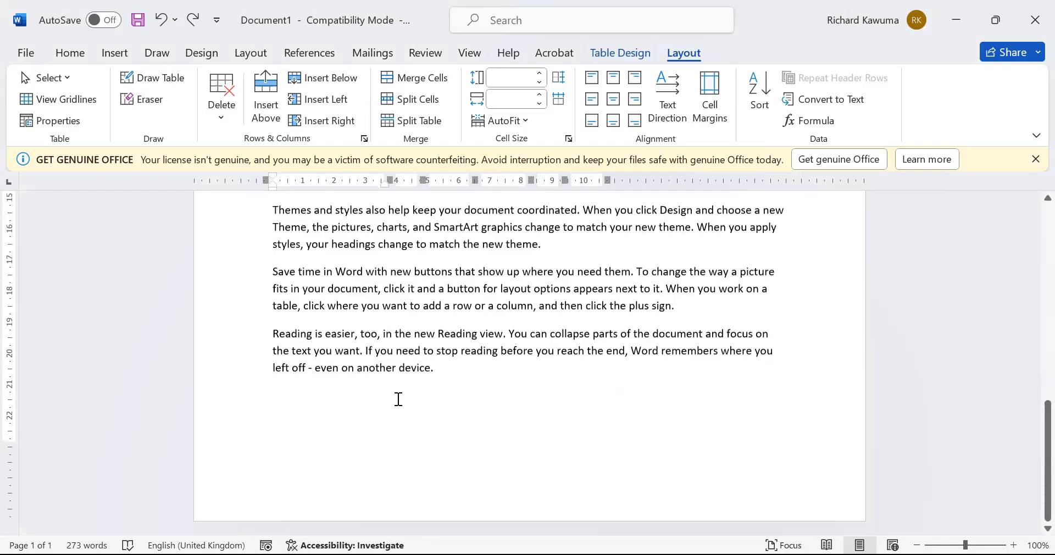
scroll(491, 296, up, 5)
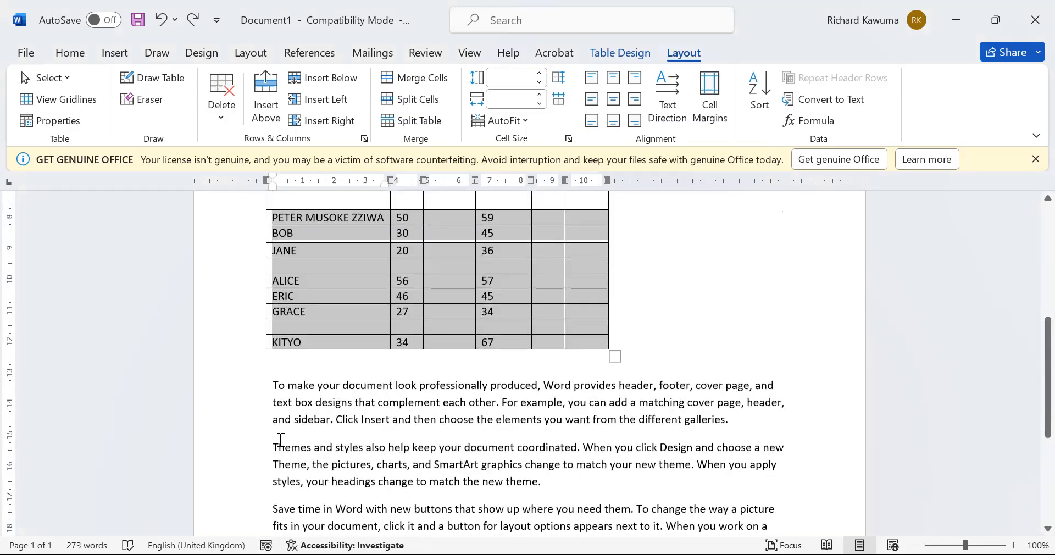
click(280, 440)
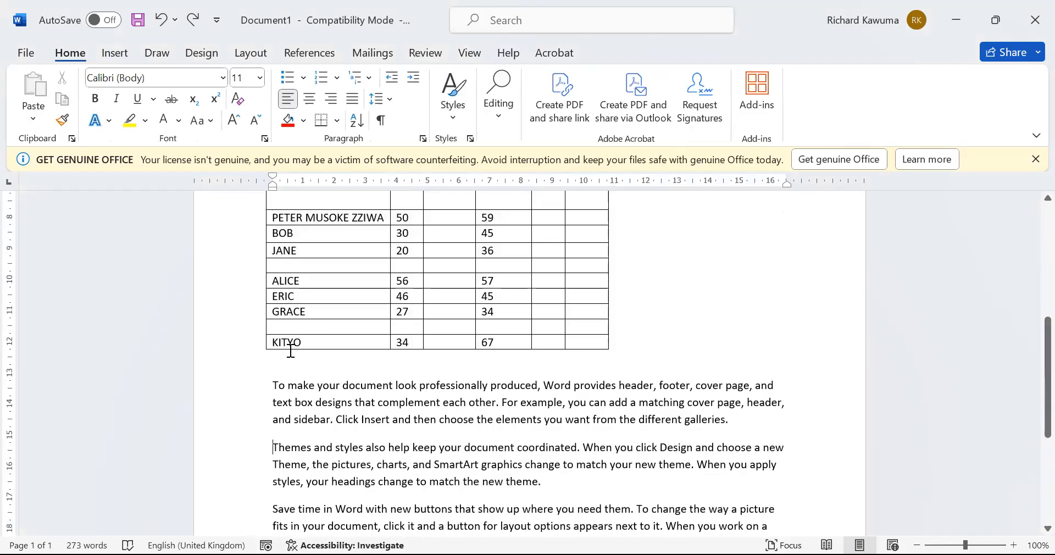
scroll(290, 351, up, 5)
key(ctrl+z)
key(ctrl+z)
key(ctrl+z)
key(ctrl+z)
key(ctrl+z)
key(ctrl+z)
key(ctrl+z)
key(ctrl+z)
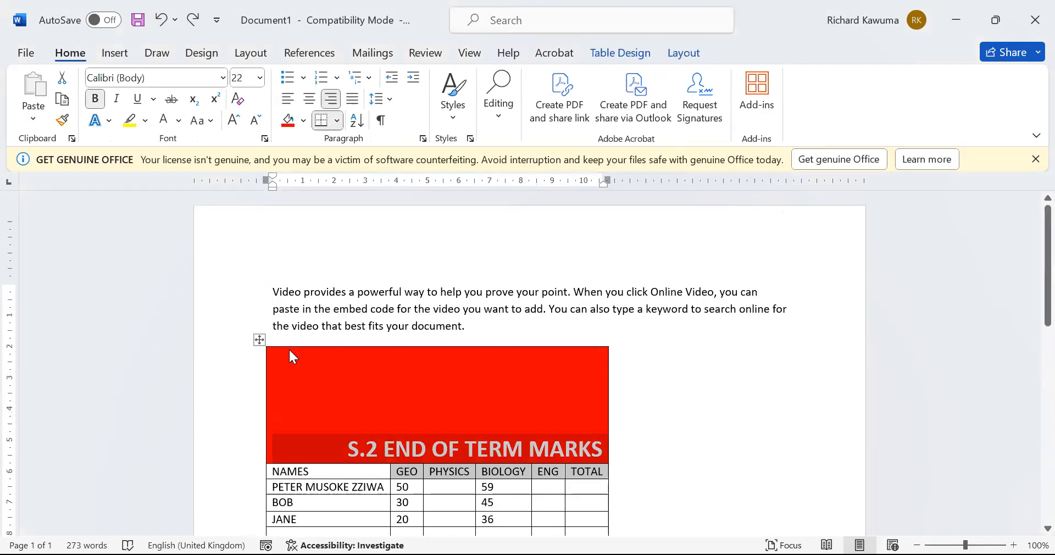
key(ctrl+z)
key(ctrl+z)
key(ctrl+z)
key(ctrl+z)
key(ctrl+z)
key(ctrl+z)
key(ctrl+z)
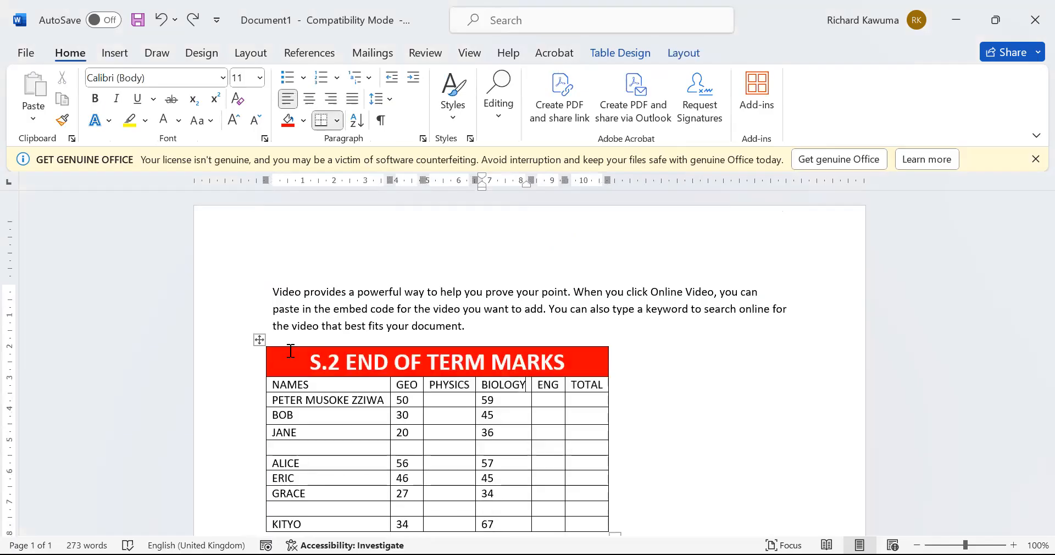
drag(274, 398, 273, 431)
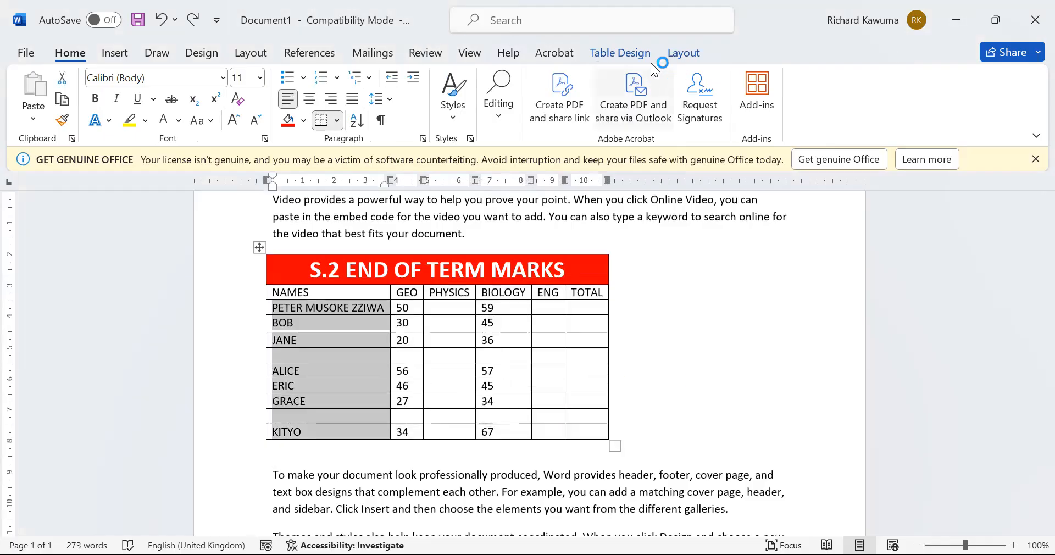
click(680, 56)
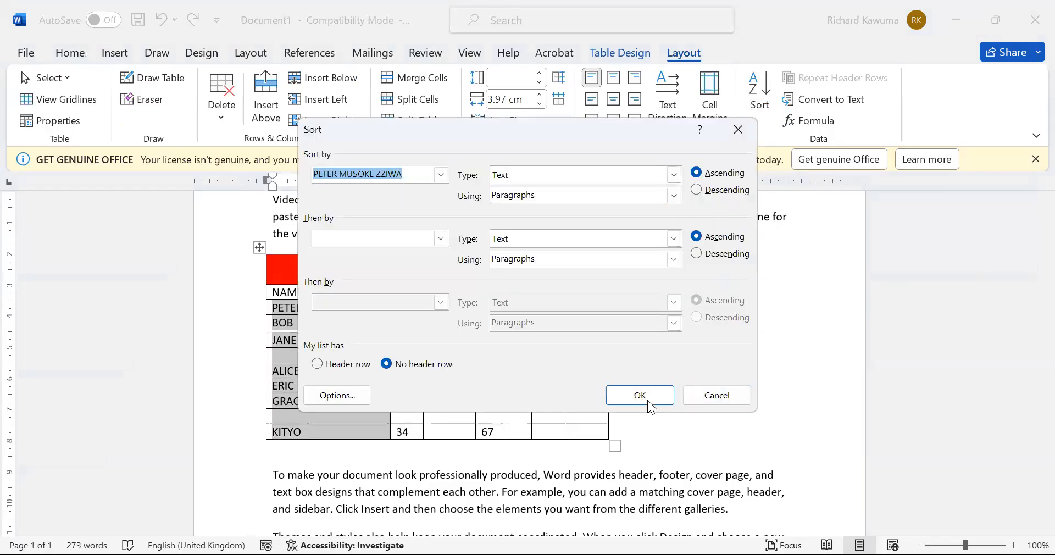
click(642, 397)
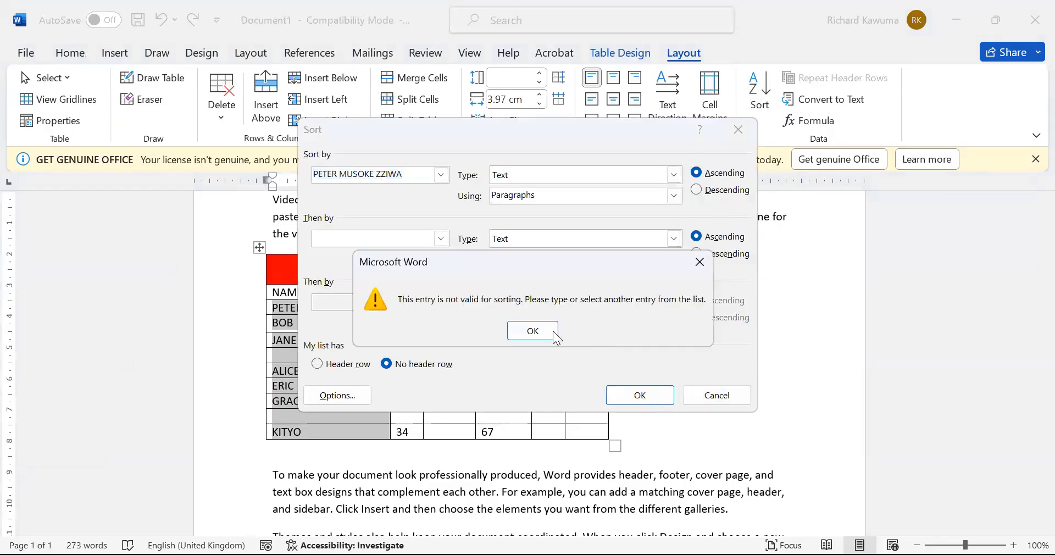
click(705, 404)
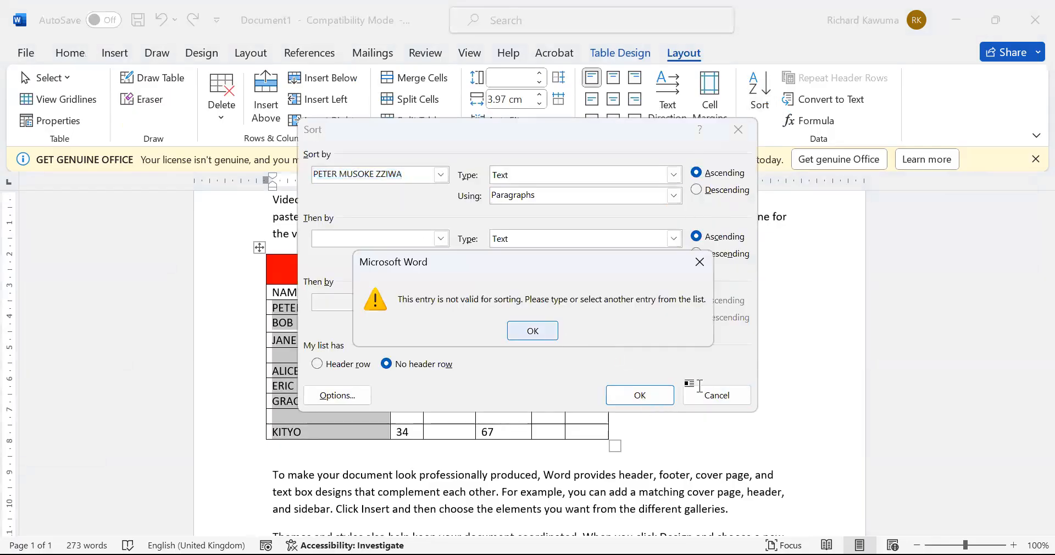
click(647, 426)
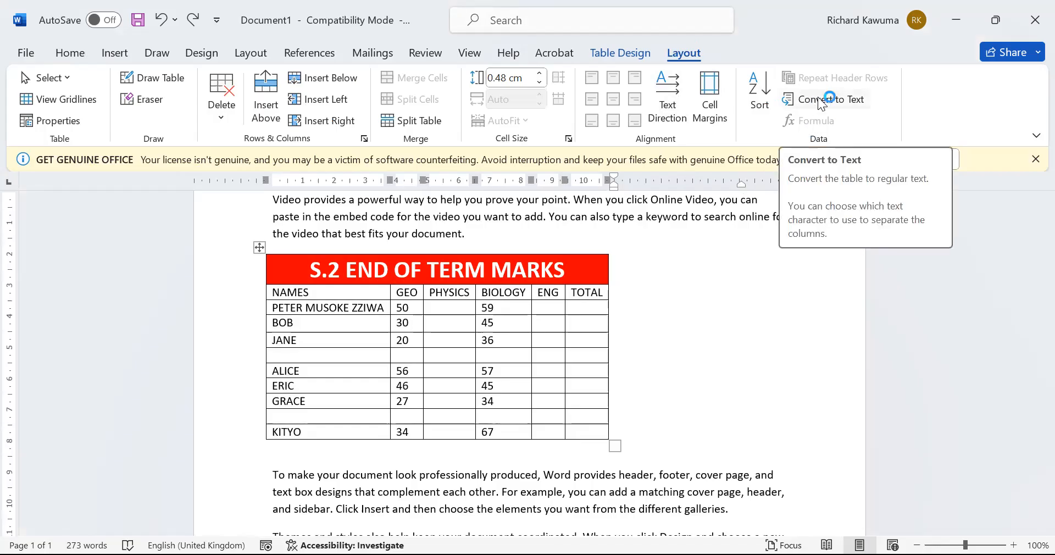
click(259, 247)
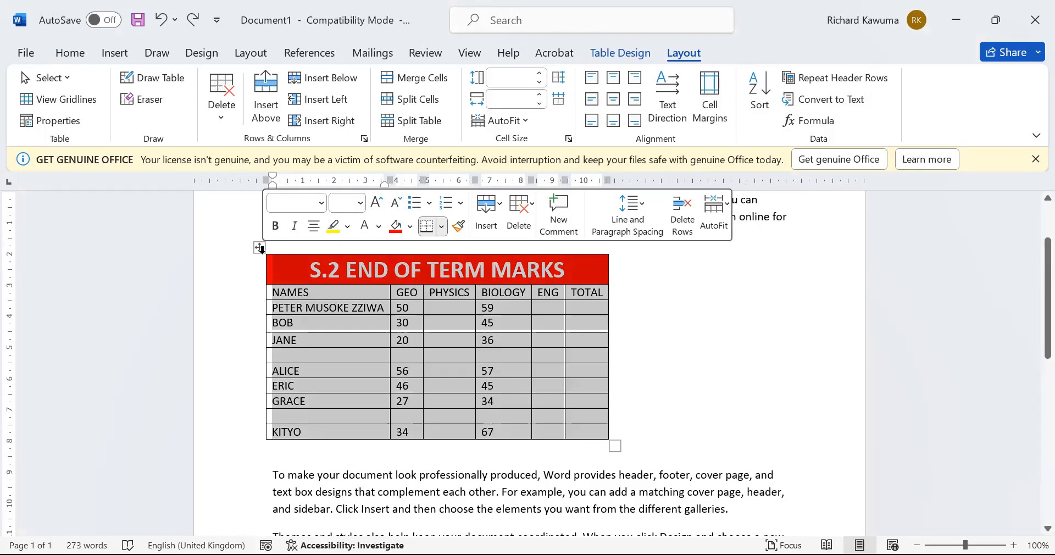
click(848, 106)
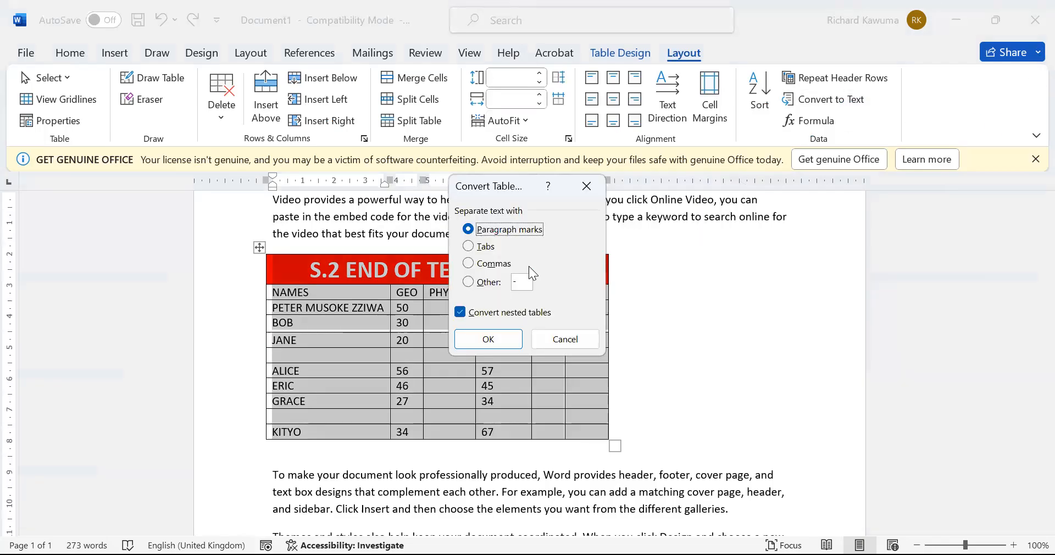
click(488, 345)
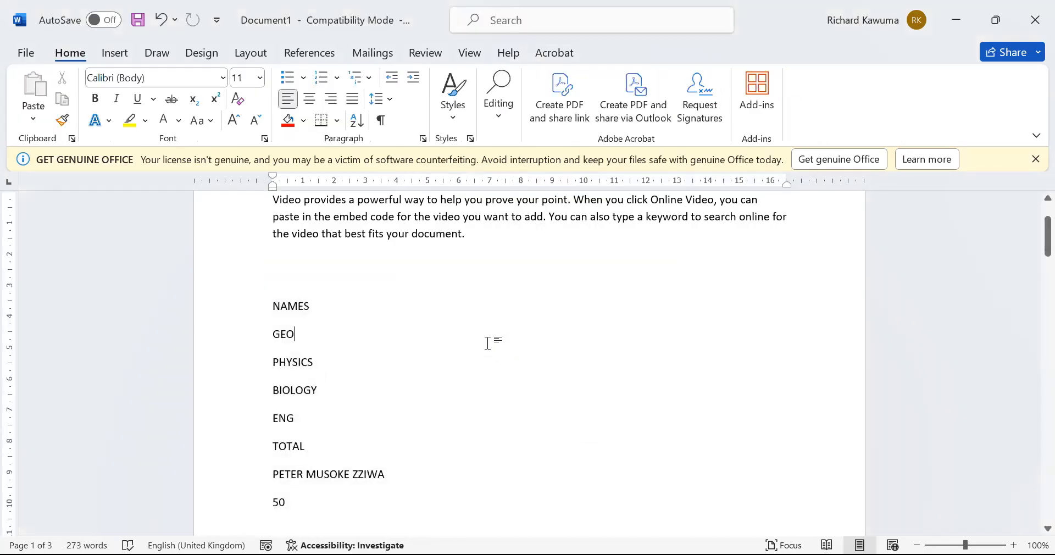
key(ctrl+z)
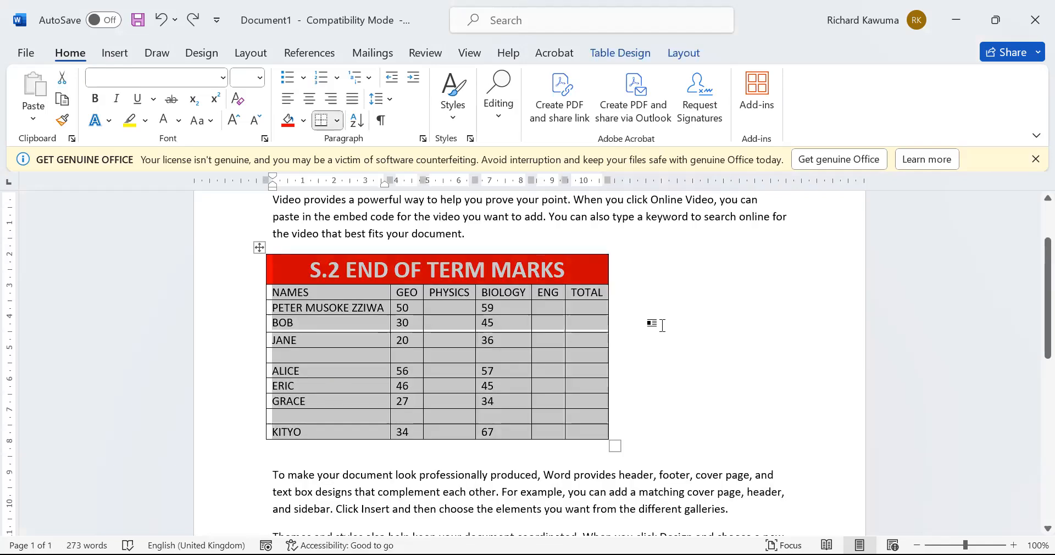
click(597, 293)
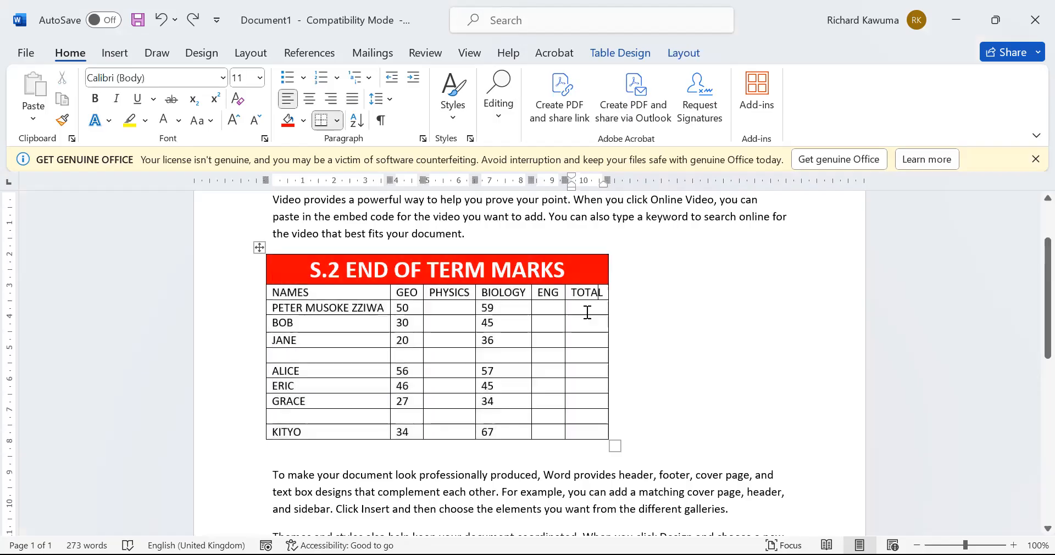
click(677, 64)
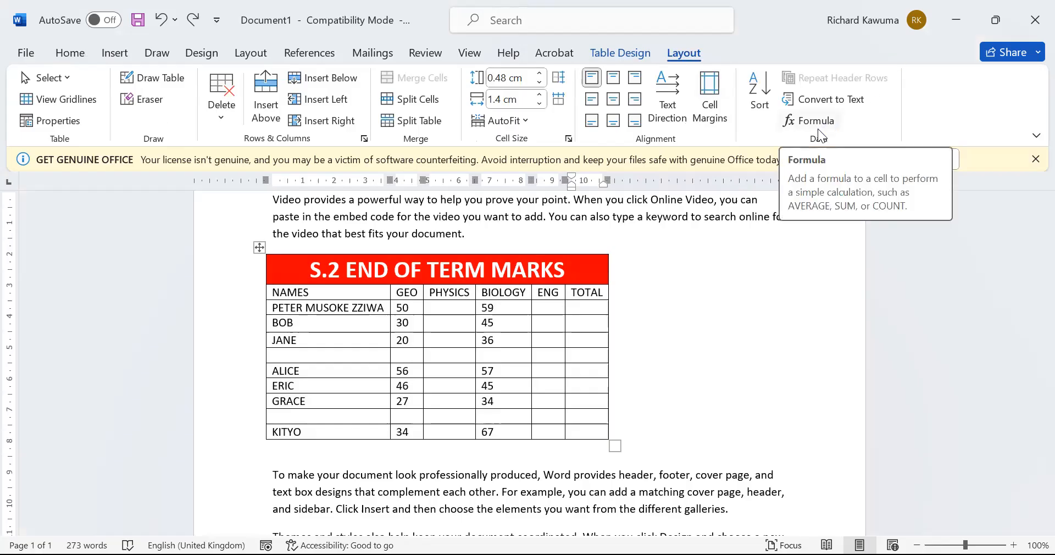
Enter PHYSICS/ENG marks 56/56, 56/67 and 35/45 for the first three students
click(454, 308)
text(56)
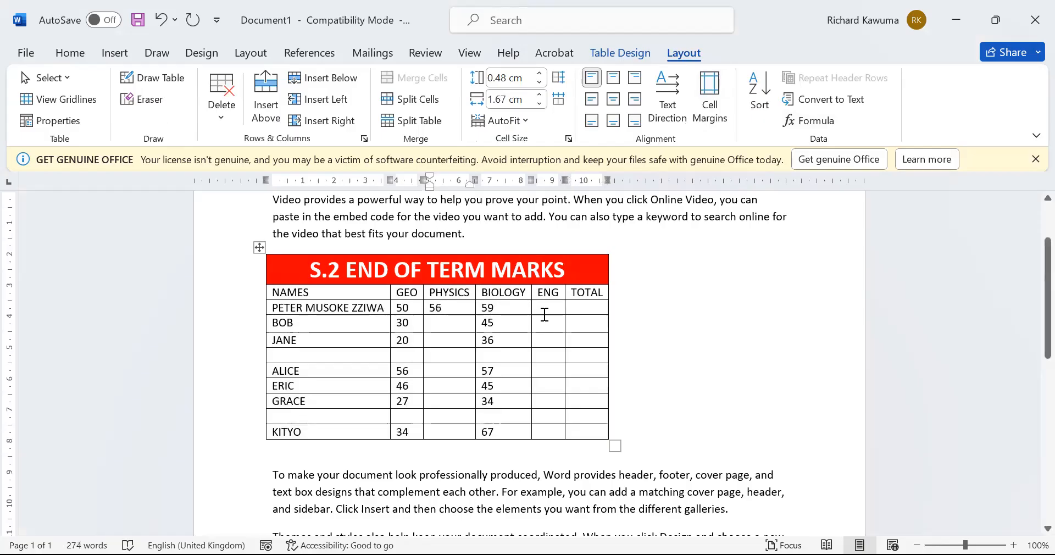
click(544, 309)
text(56)
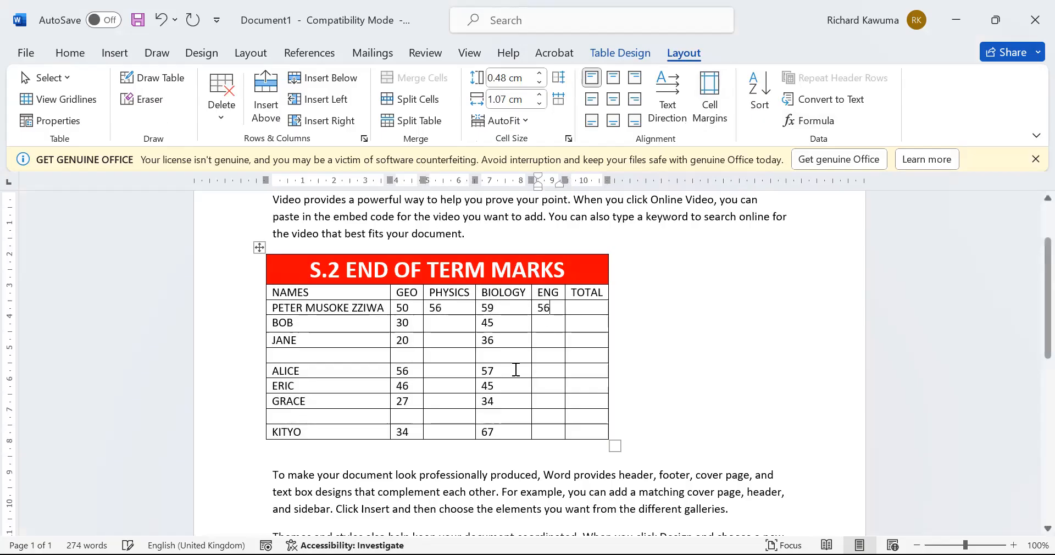
click(430, 323)
text(56)
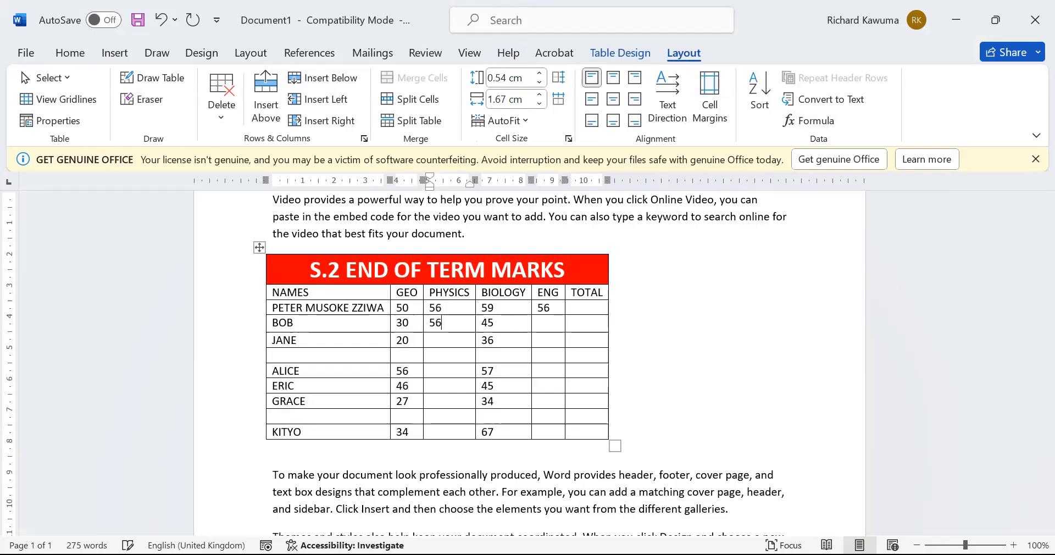
click(549, 320)
text(67)
click(447, 336)
text(35)
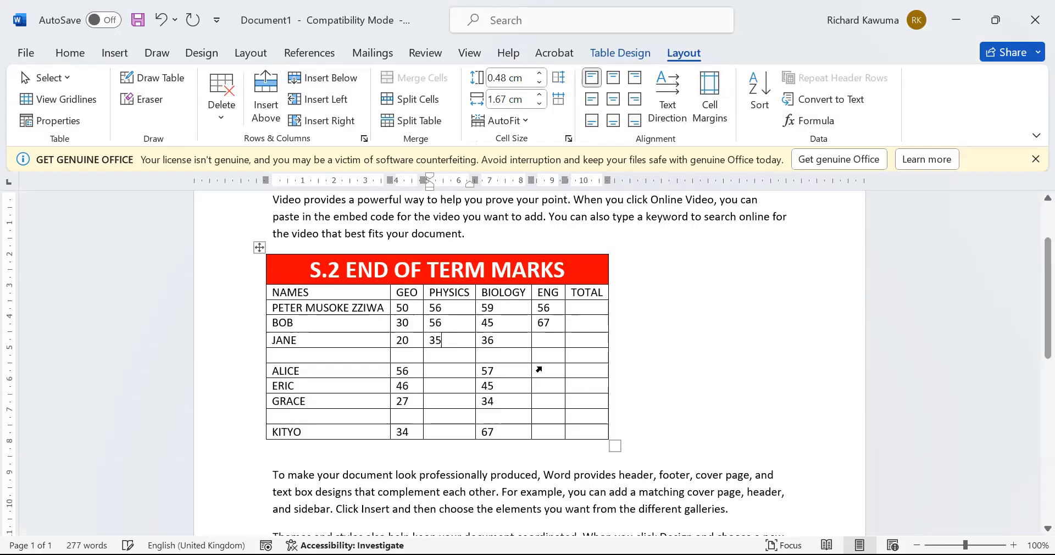
click(553, 341)
text(45)
click(603, 306)
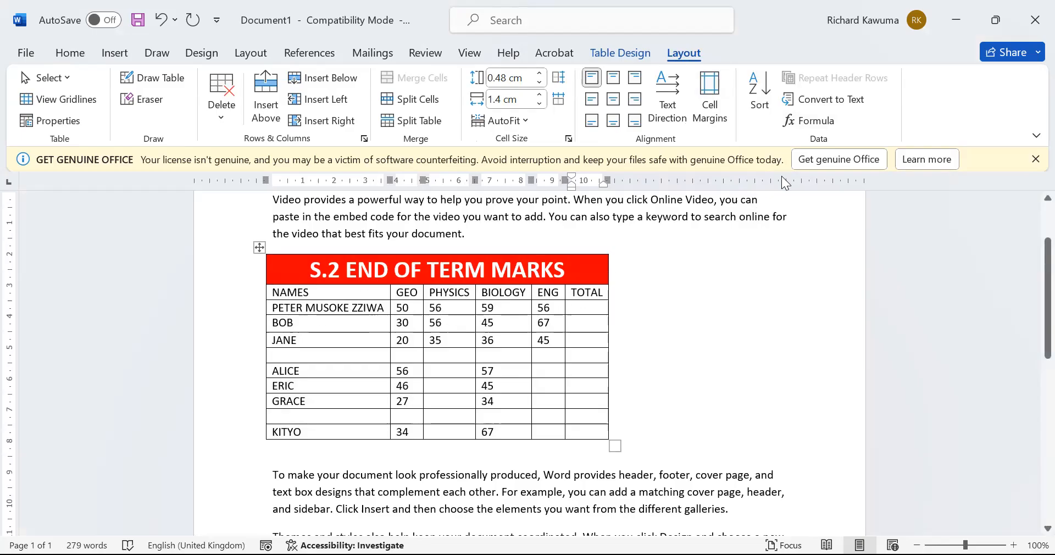
Insert a sum formula in the first student's TOTAL cell, giving 221
click(827, 126)
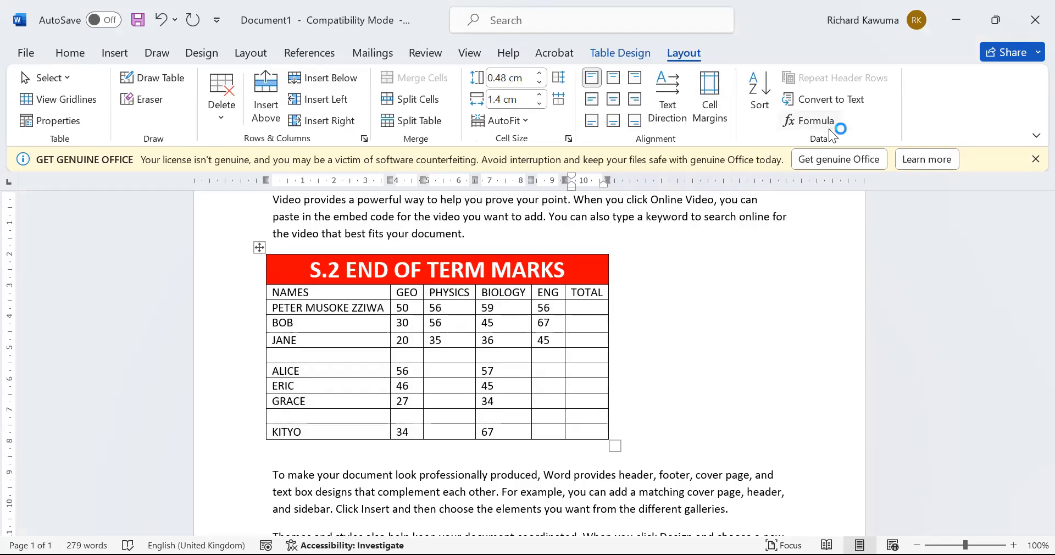
drag(510, 195, 806, 230)
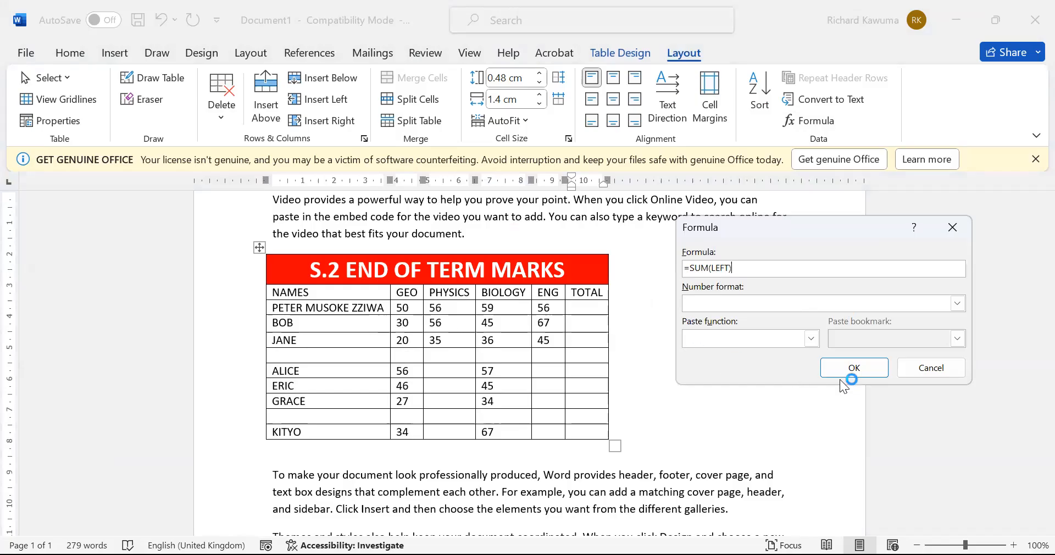
click(864, 364)
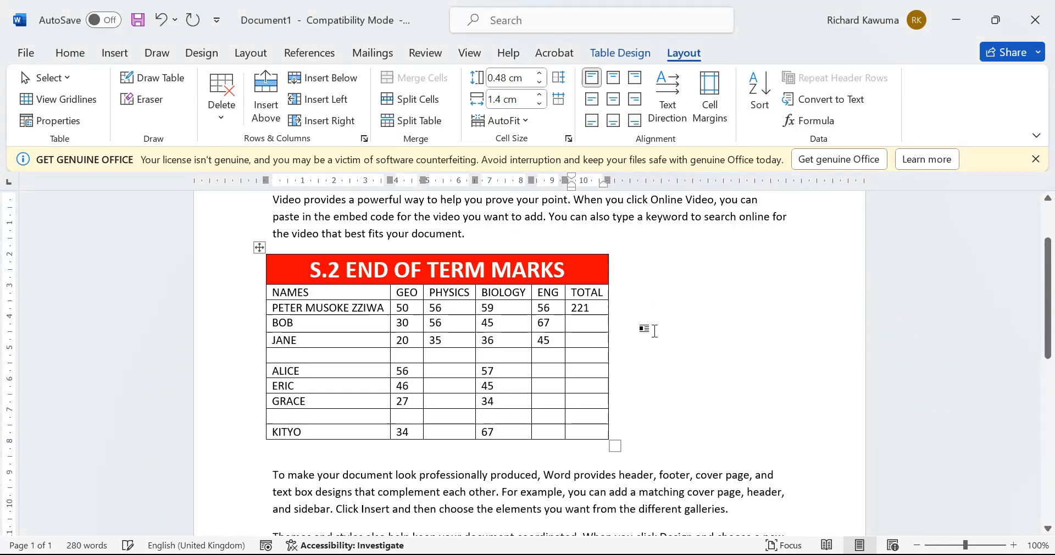
Insert =SUM(LEFT) in the second and third TOTAL cells, giving 198 and 136
click(592, 326)
click(801, 116)
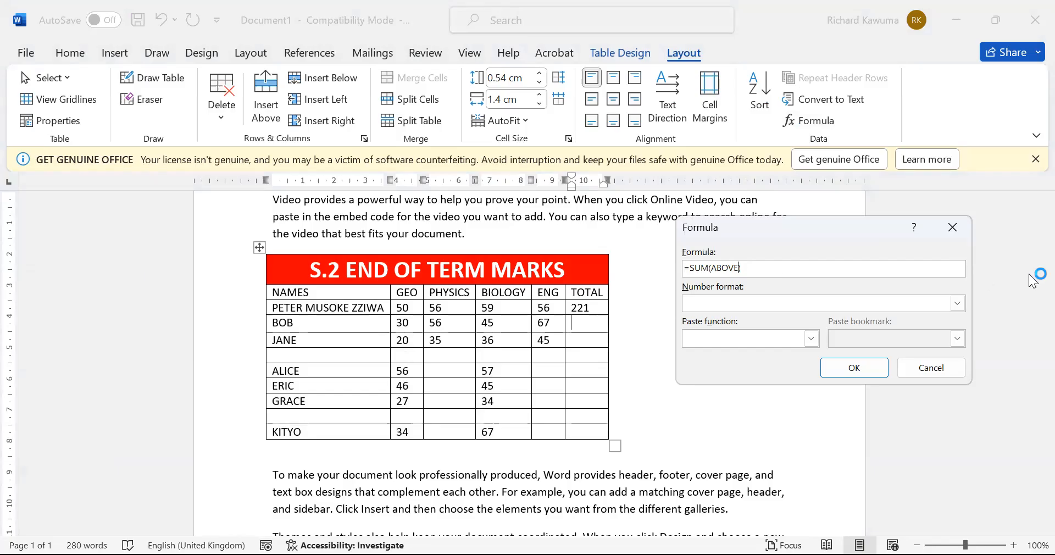
key(BackSpace)
key(BackSpace)
key(BackSpace)
key(BackSpace)
text(LEFT)
key(Return)
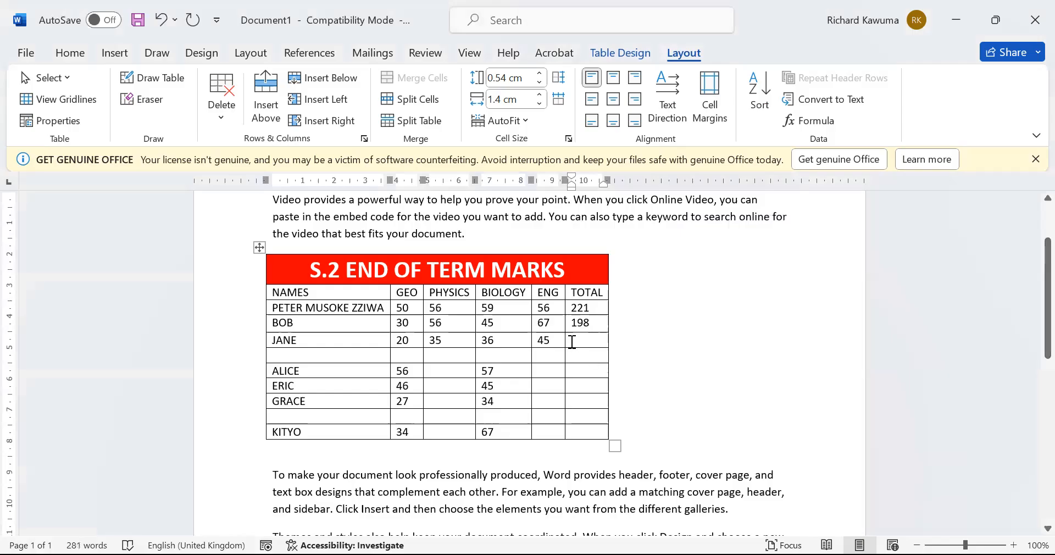
click(590, 346)
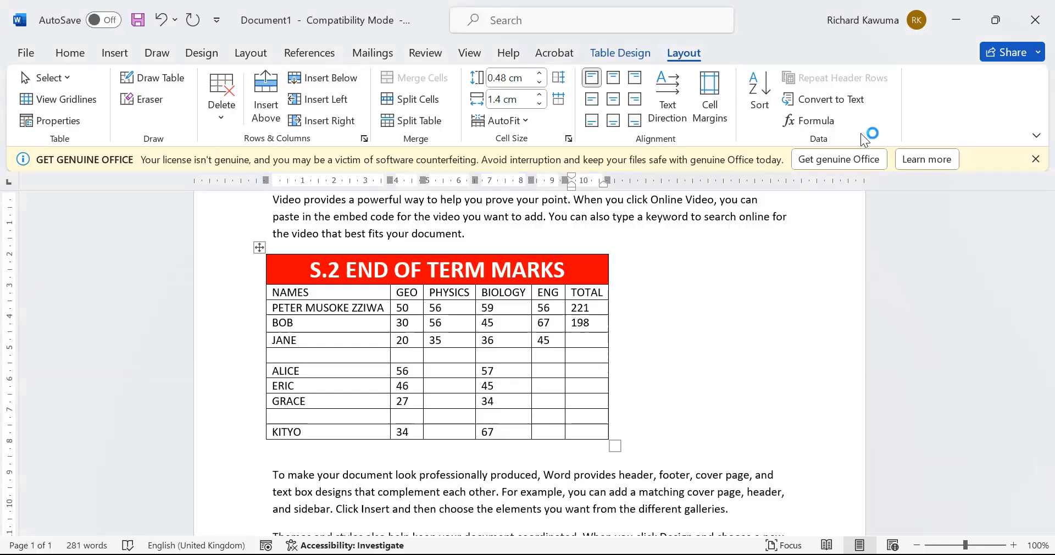
click(815, 113)
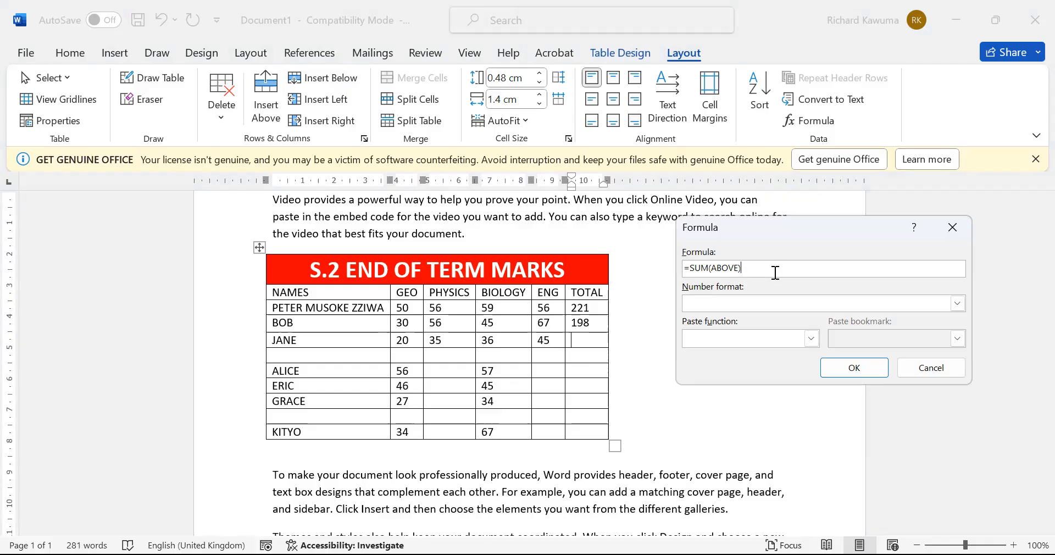
key(BackSpace)
key(BackSpace)
key(BackSpace)
key(BackSpace)
text(LEFT)
key(Return)
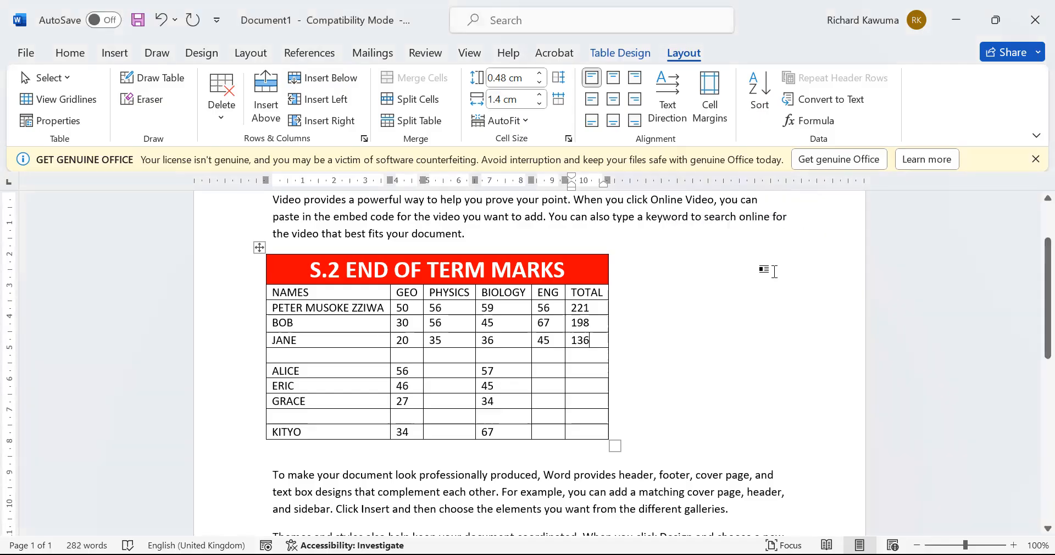
Turn on Repeat Header Rows for the red title row, then select the student rows
click(583, 276)
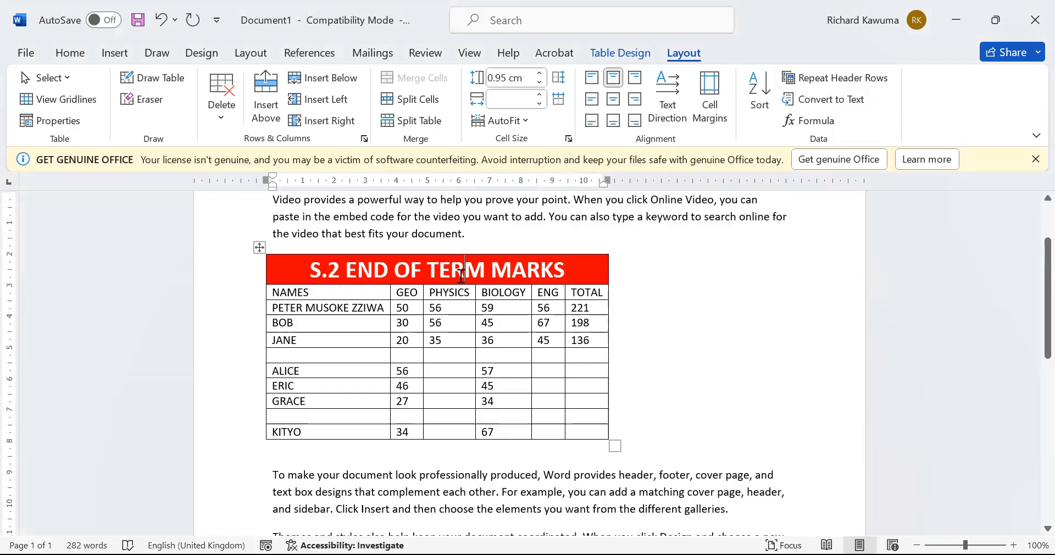
scroll(390, 346, down, 8)
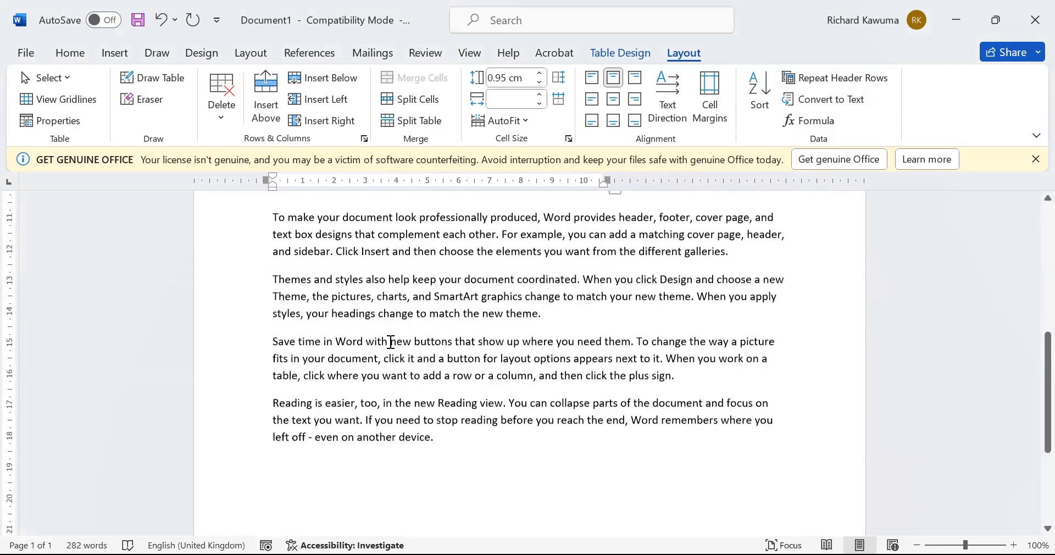
scroll(378, 408, up, 10)
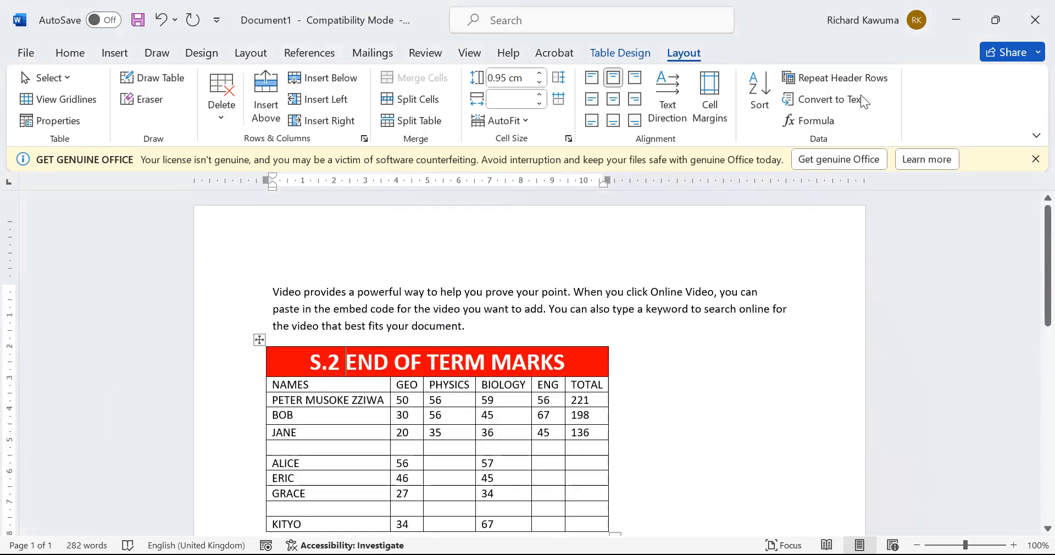
click(841, 77)
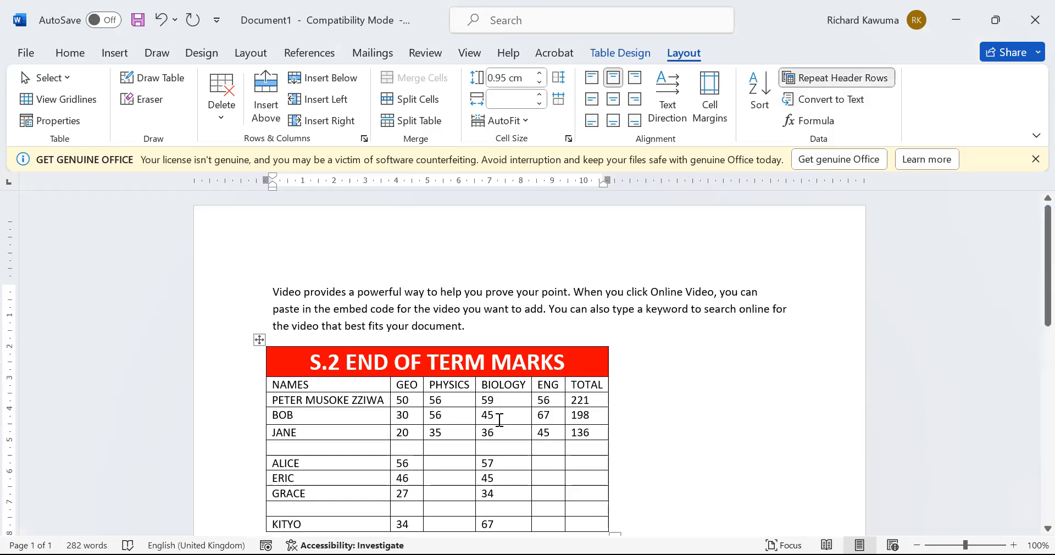
scroll(491, 423, down, 3)
drag(292, 247, 414, 347)
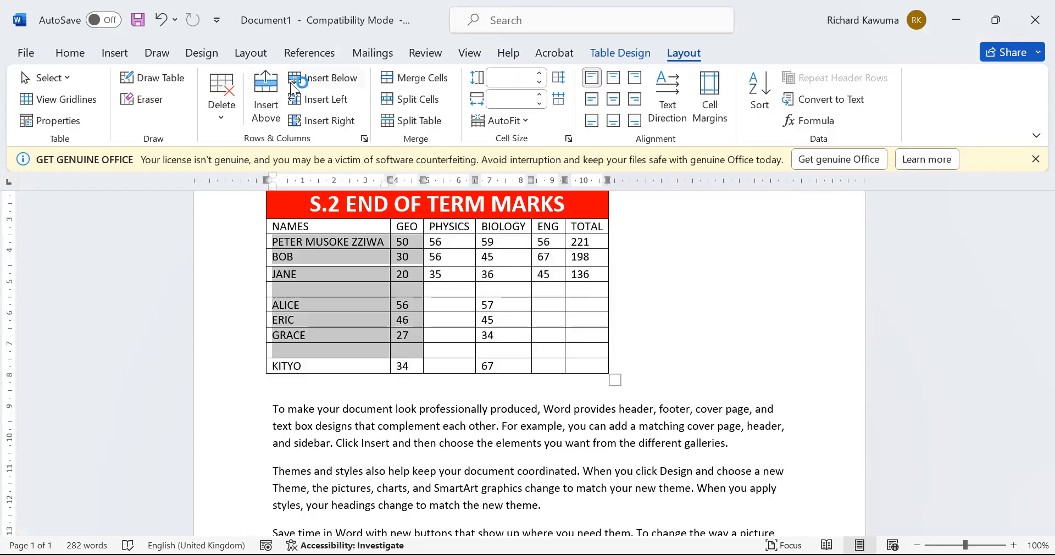
Undo two accidentally inserted columns and add seven empty rows below the last student
click(336, 97)
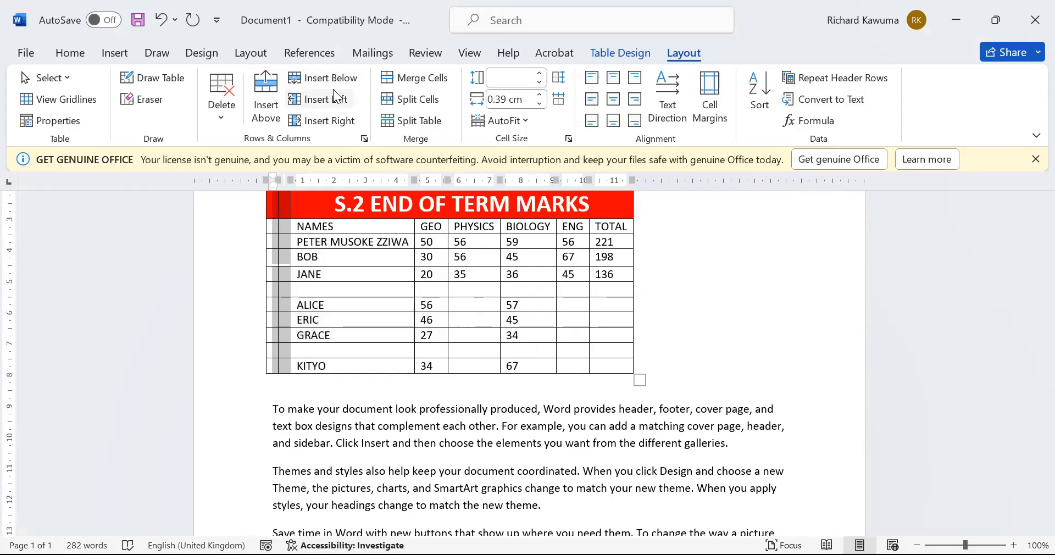
key(ctrl+z)
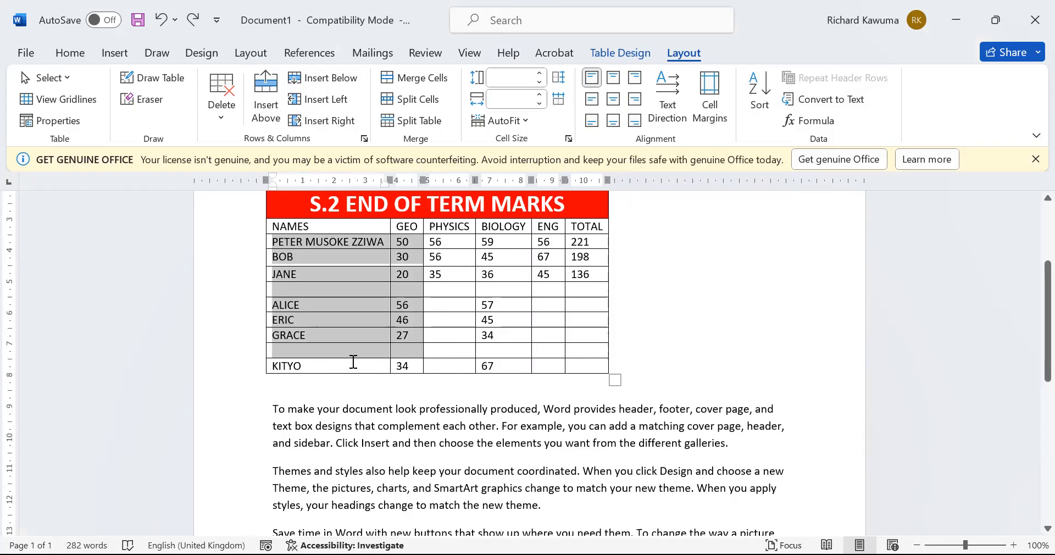
click(352, 361)
click(341, 80)
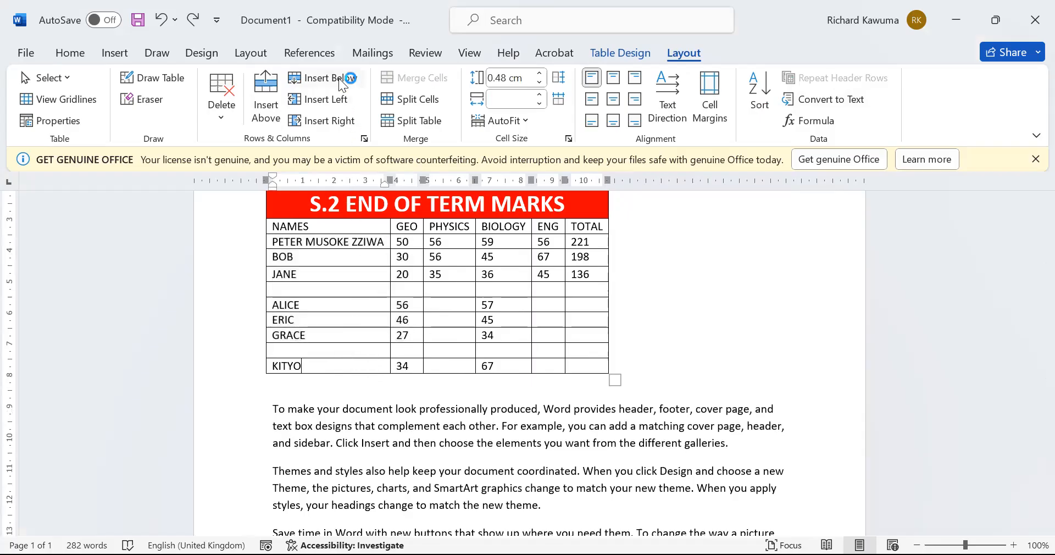
click(338, 78)
click(339, 78)
click(339, 78)
click(339, 78)
click(339, 79)
click(339, 79)
click(339, 79)
click(339, 80)
click(339, 79)
click(339, 79)
click(339, 80)
click(338, 79)
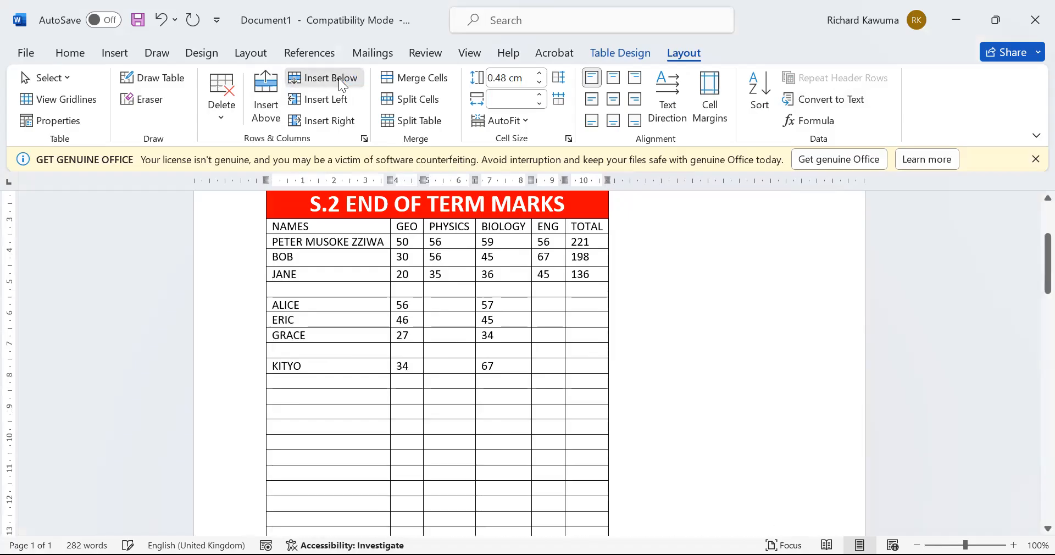
Add ten more empty rows so the table spills onto page 2
scroll(370, 325, down, 10)
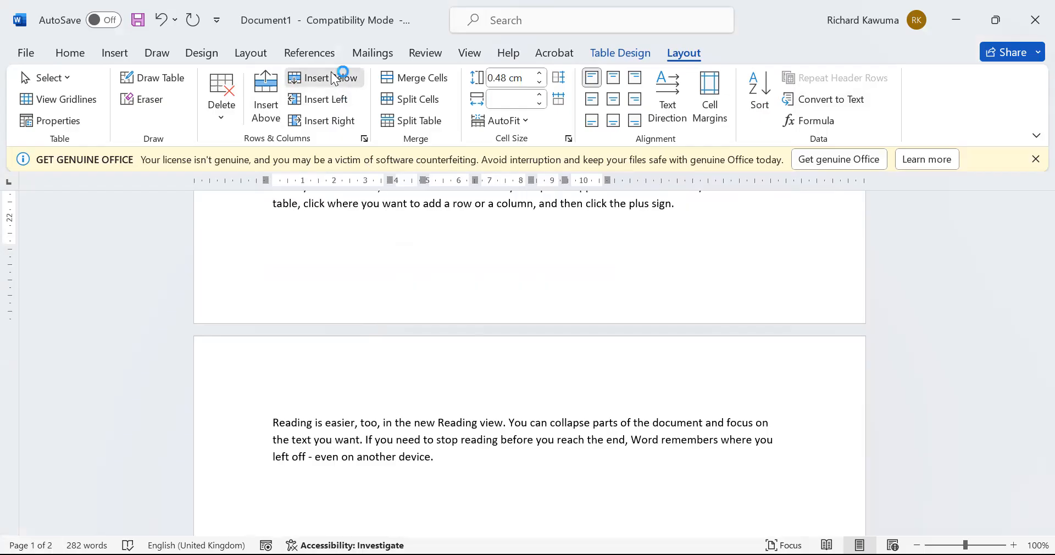
click(334, 79)
click(334, 78)
click(334, 78)
click(334, 78)
click(334, 78)
click(334, 78)
click(334, 79)
click(334, 79)
click(334, 78)
click(334, 78)
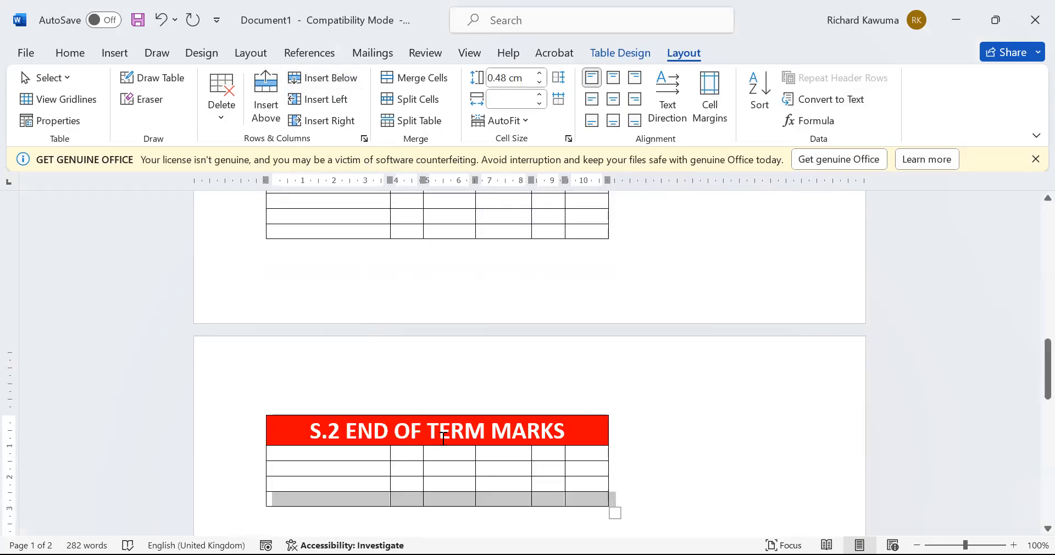
Turn off header-row repetition for the red title row and check page 2
scroll(439, 432, up, 10)
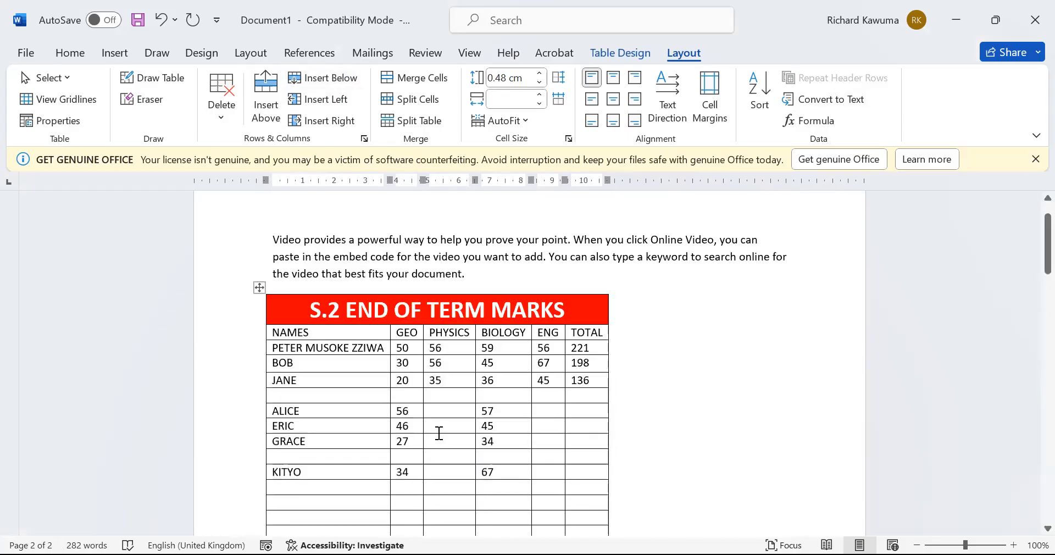
scroll(419, 314, down, 10)
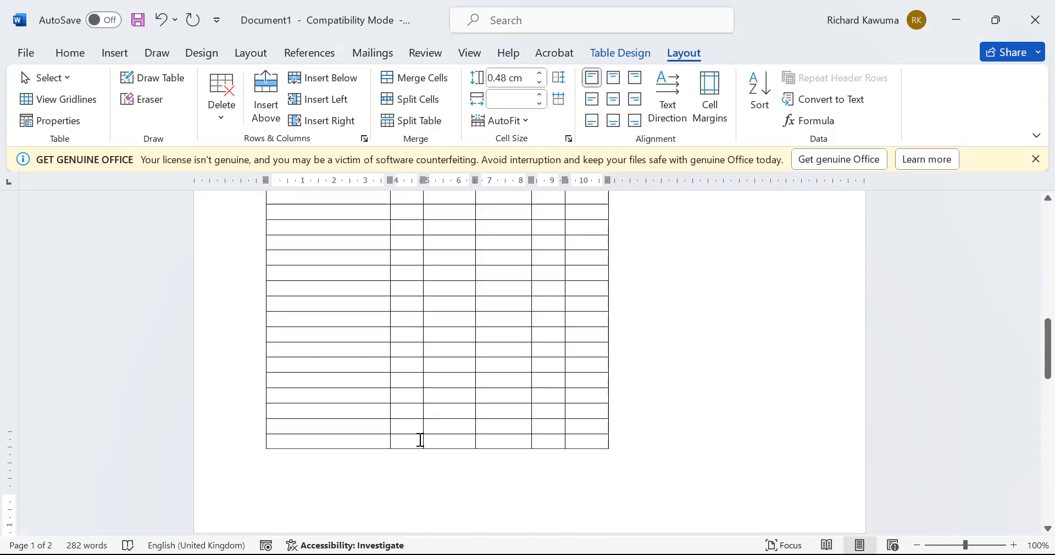
scroll(418, 421, up, 8)
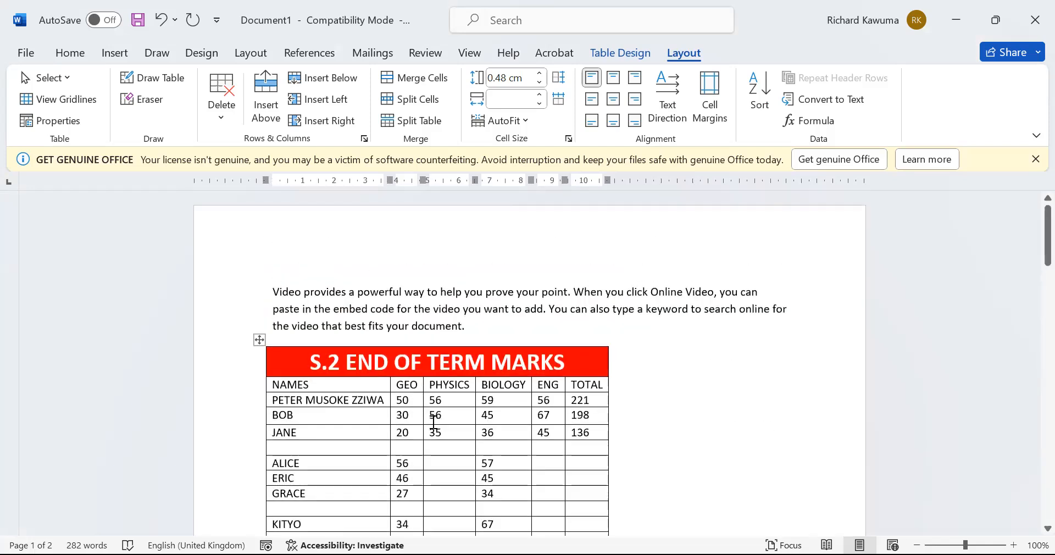
click(428, 358)
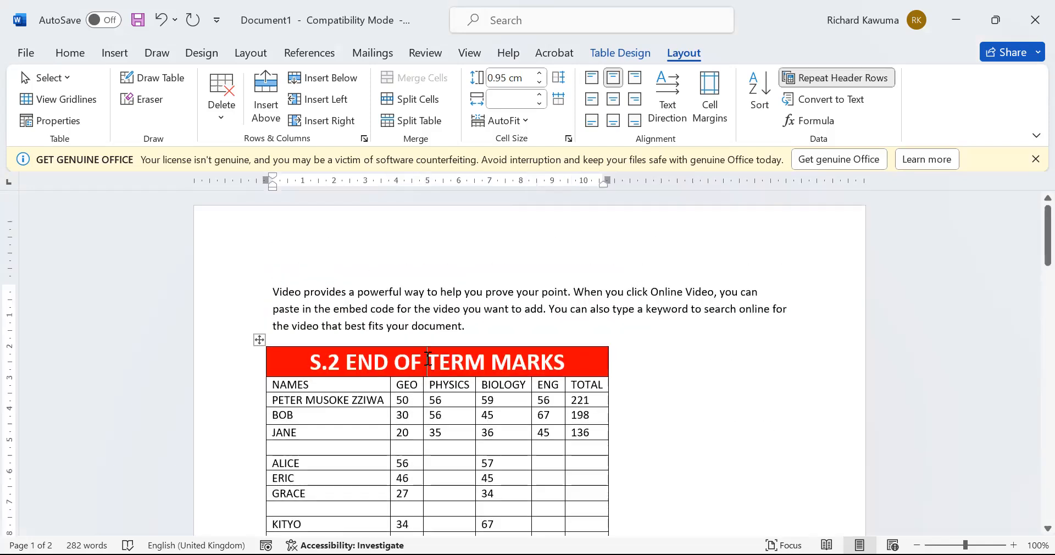
click(851, 88)
scroll(563, 314, down, 8)
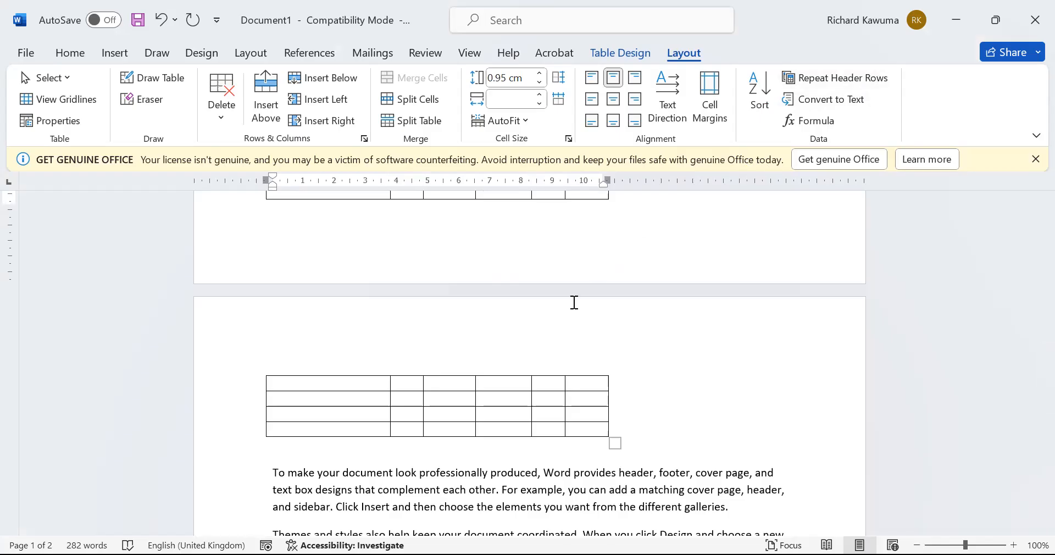
scroll(546, 336, up, 10)
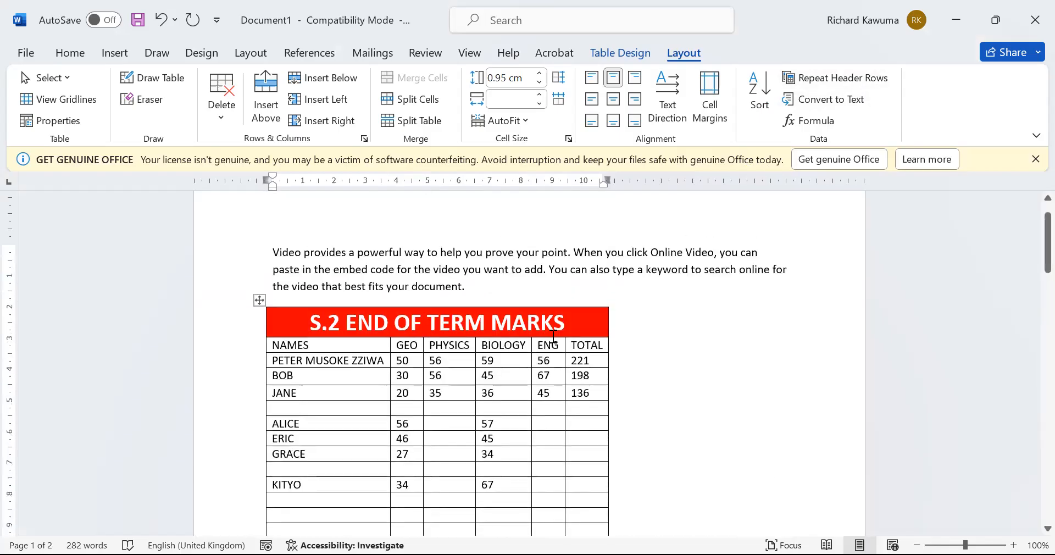
Turn header-row repetition back on and select the 221 total in the first student row
click(878, 77)
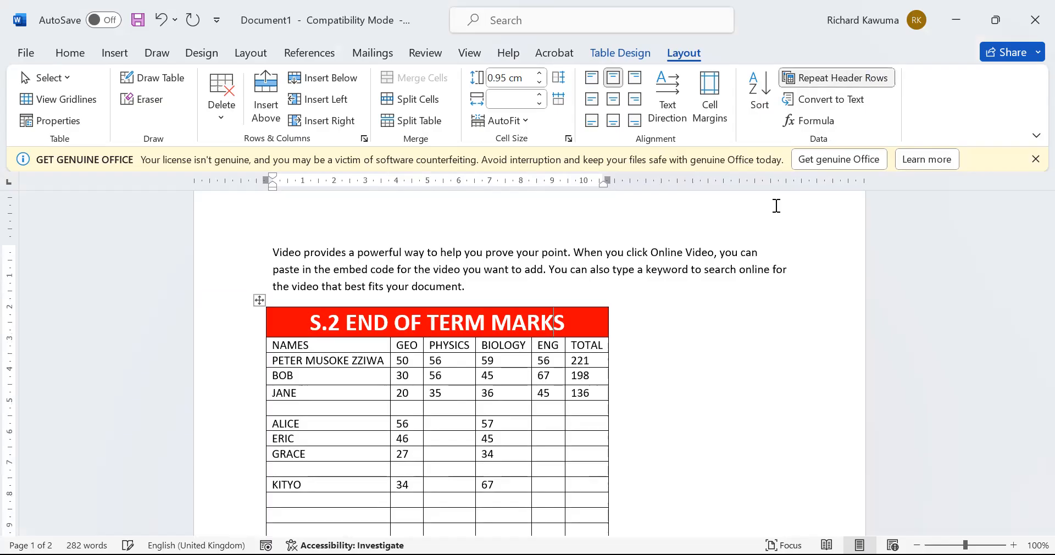
scroll(714, 332, down, 6)
scroll(714, 332, down, 5)
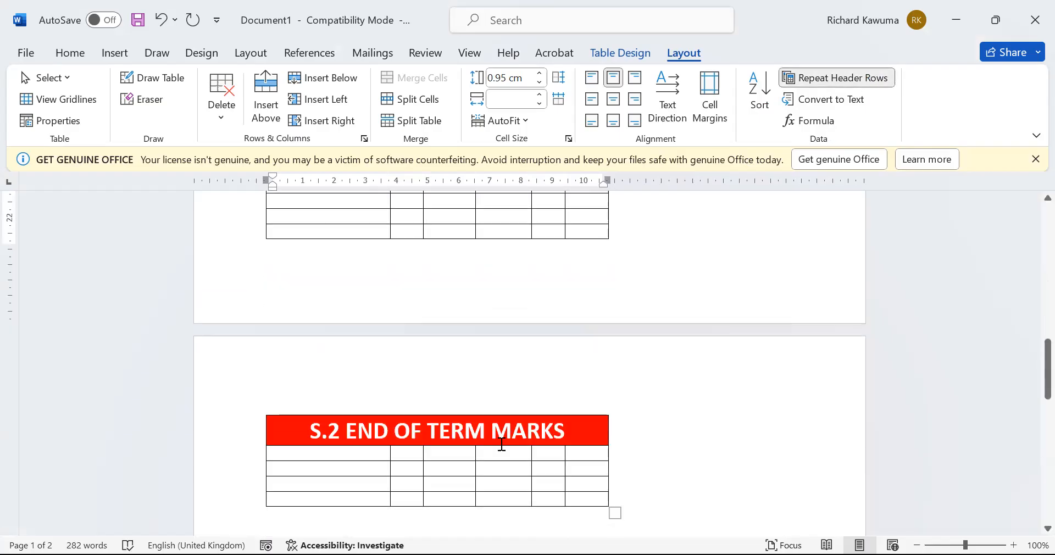
scroll(502, 444, up, 10)
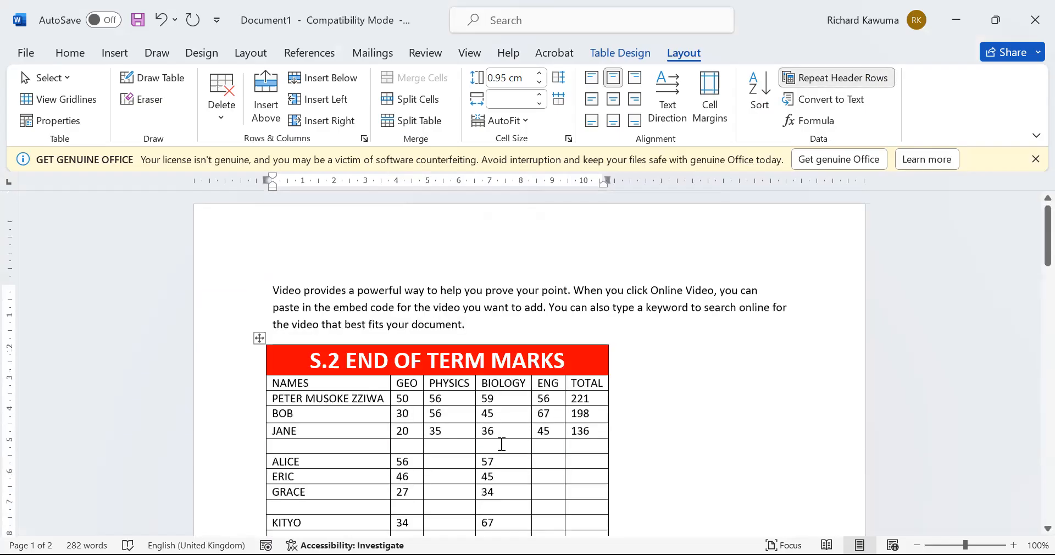
click(501, 444)
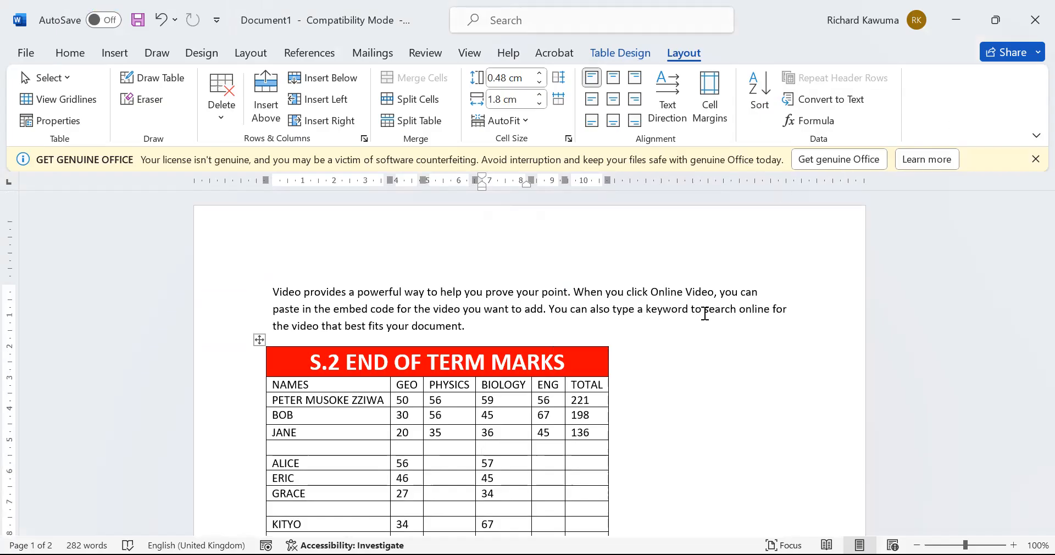
double_click(585, 405)
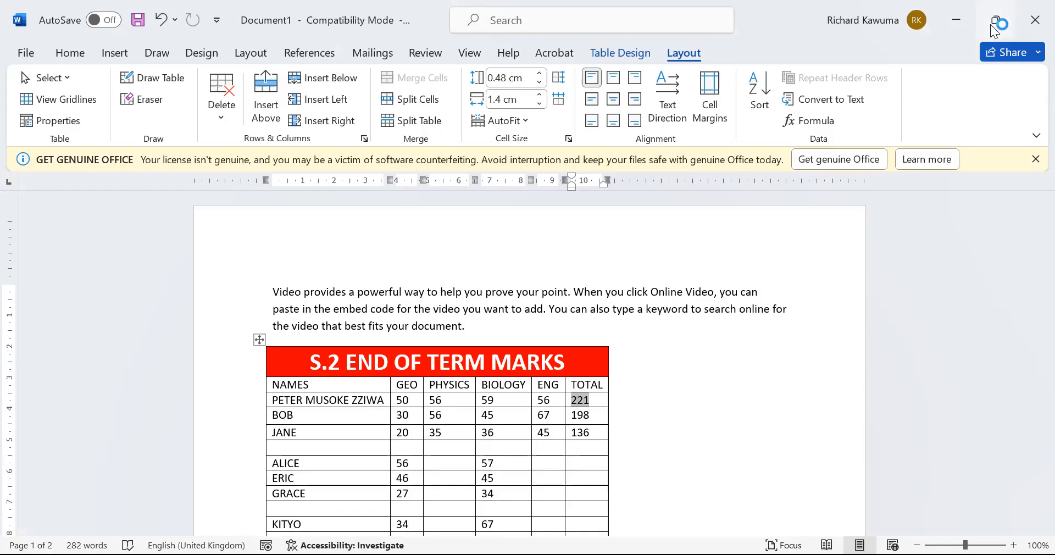
Select the entire marks table and give it the Plain Table 4 style
click(994, 22)
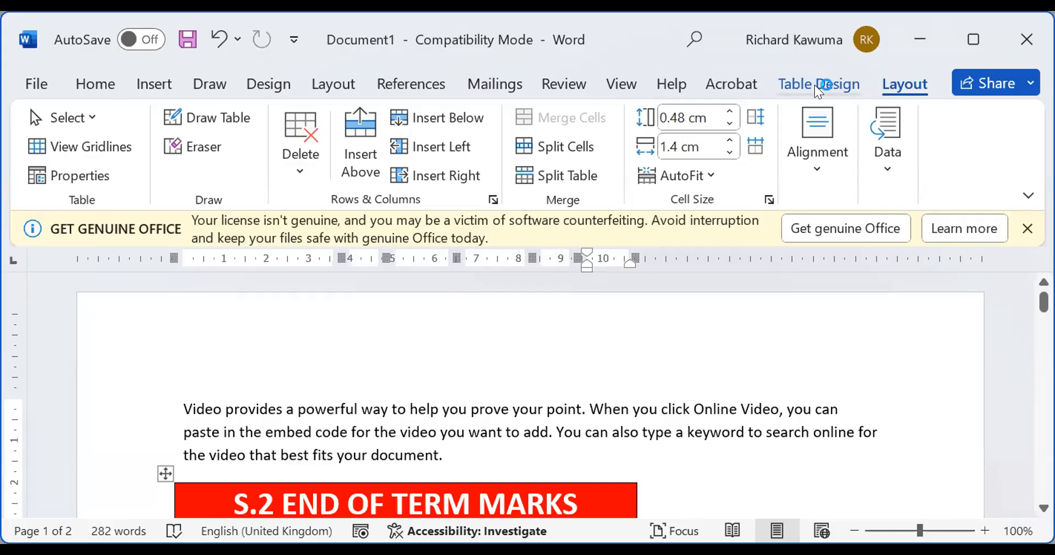
click(819, 87)
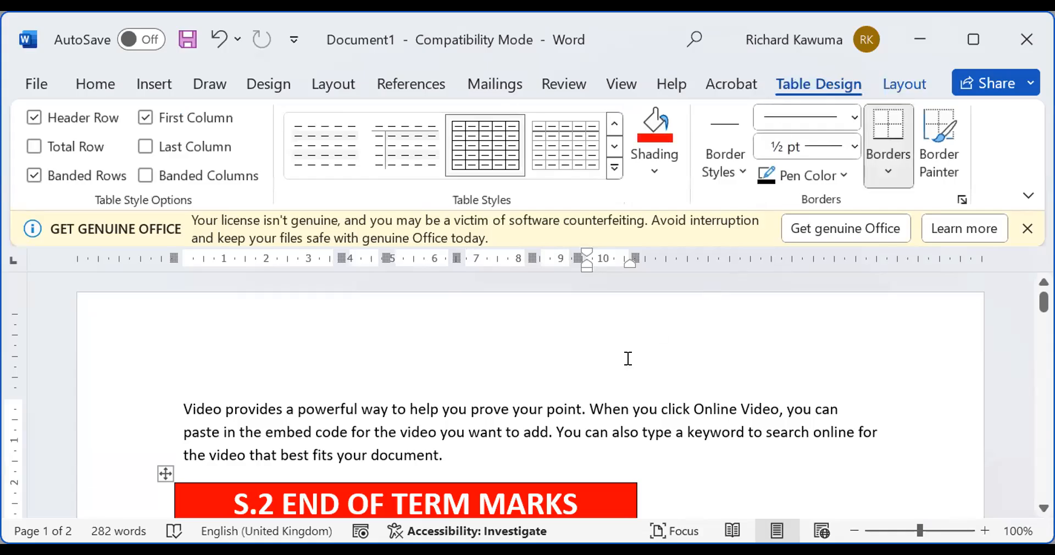
scroll(627, 364, down, 3)
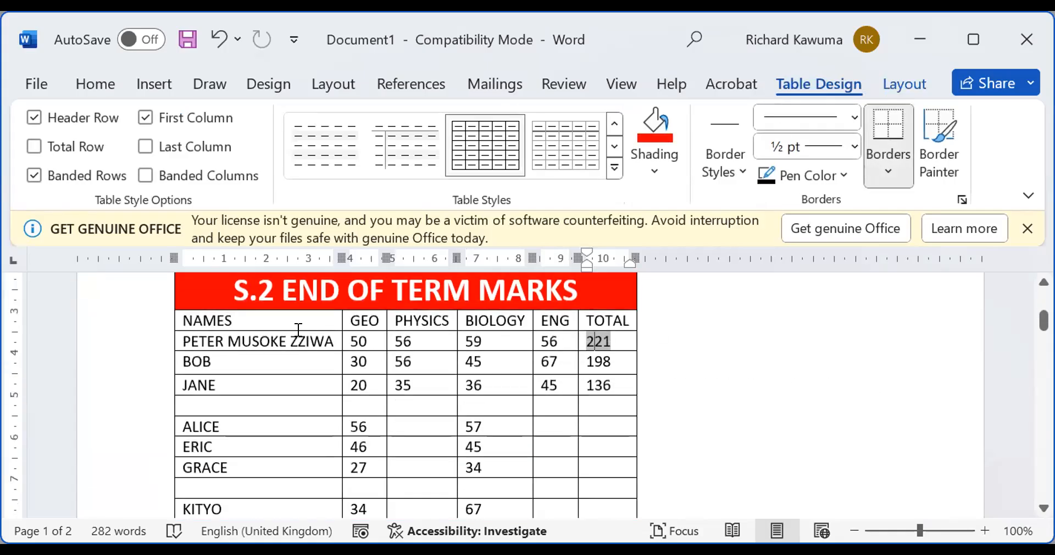
click(237, 331)
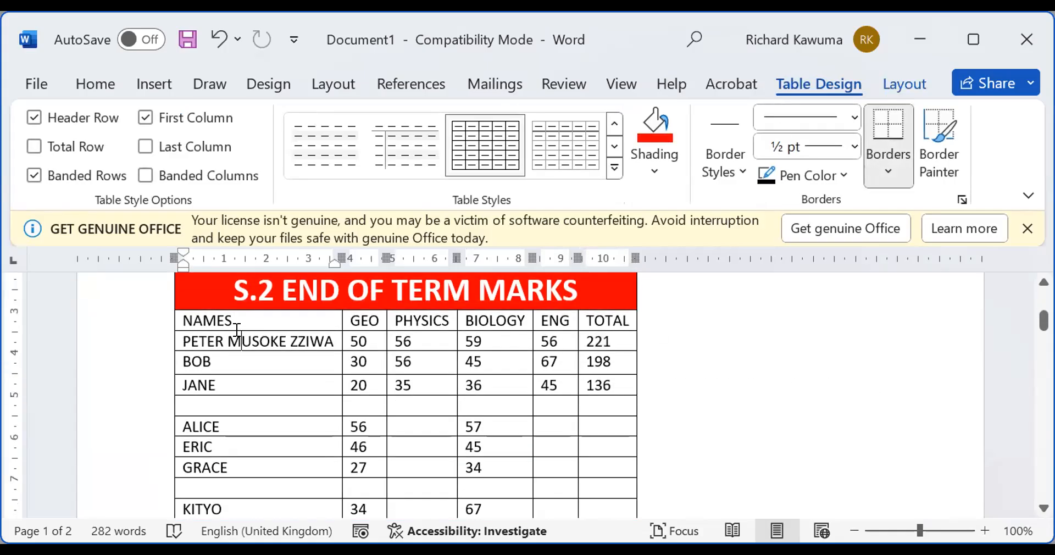
scroll(238, 330, up, 3)
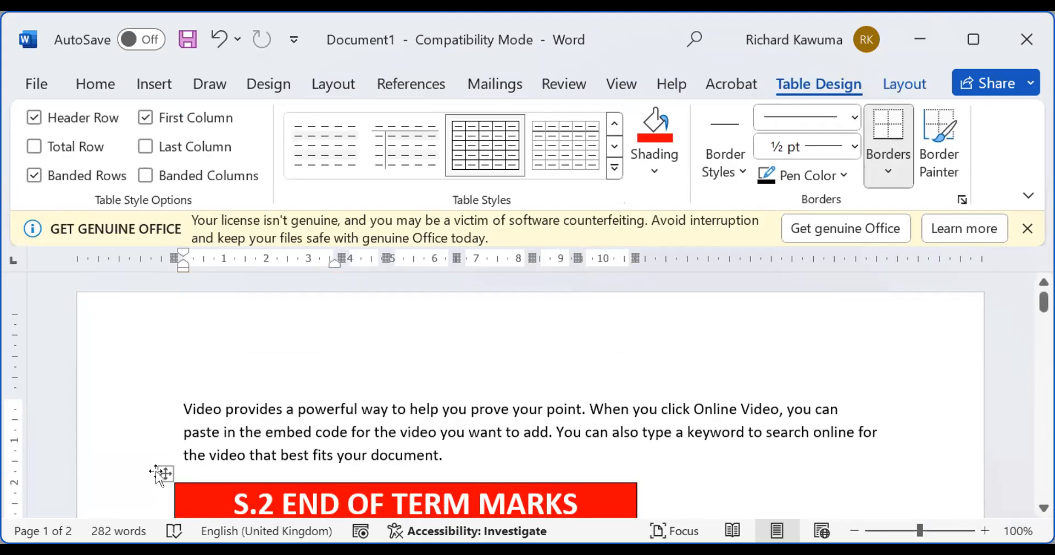
click(157, 472)
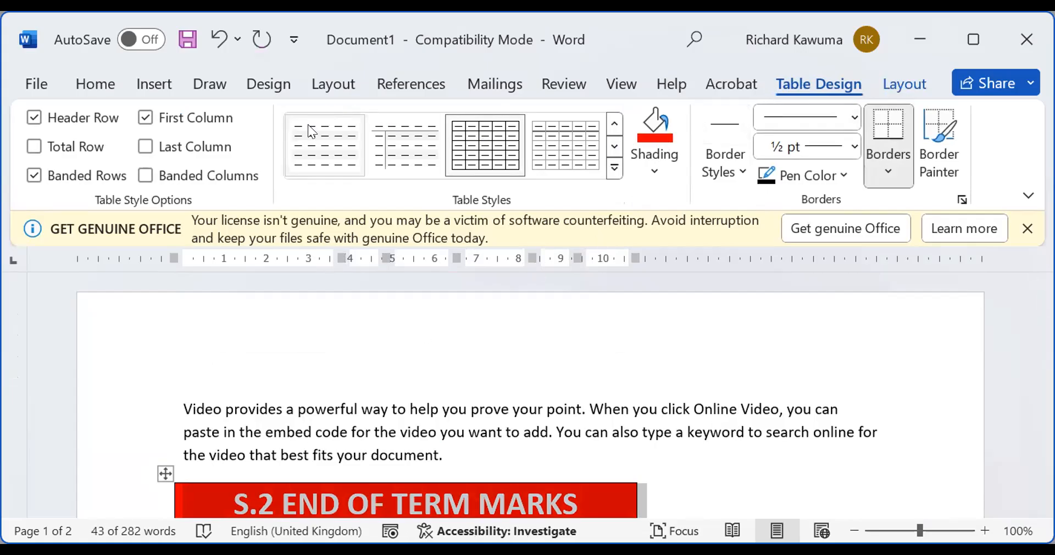
click(409, 158)
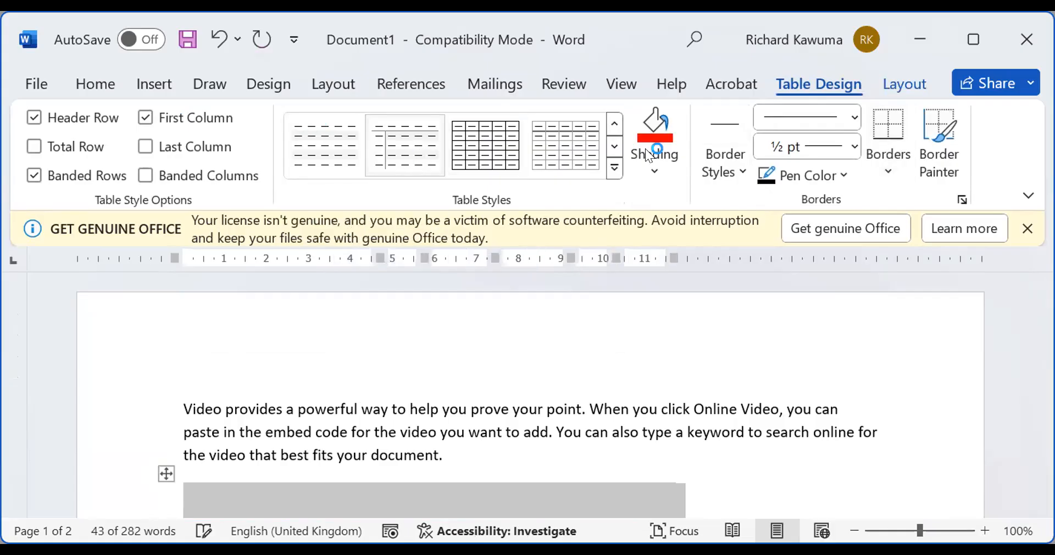
click(971, 41)
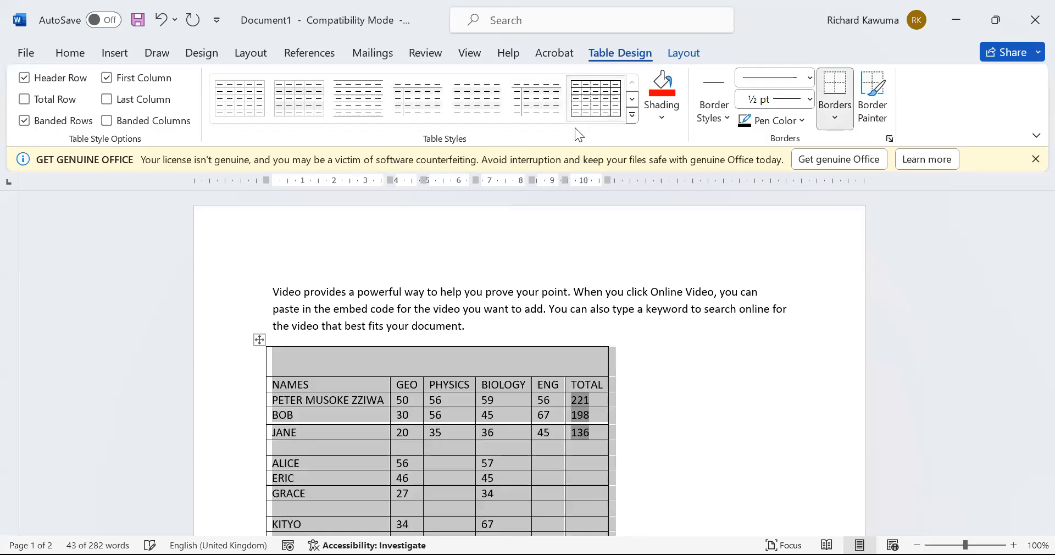
Try an orange banded table style, then undo back to the red-titled black grid
click(633, 100)
click(581, 97)
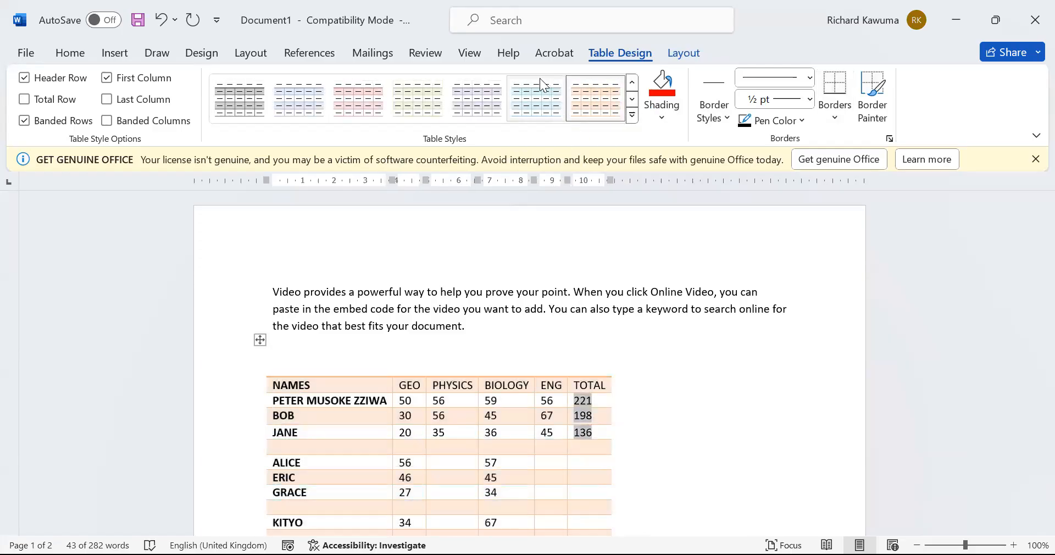
key(ctrl+z)
key(ctrl+z)
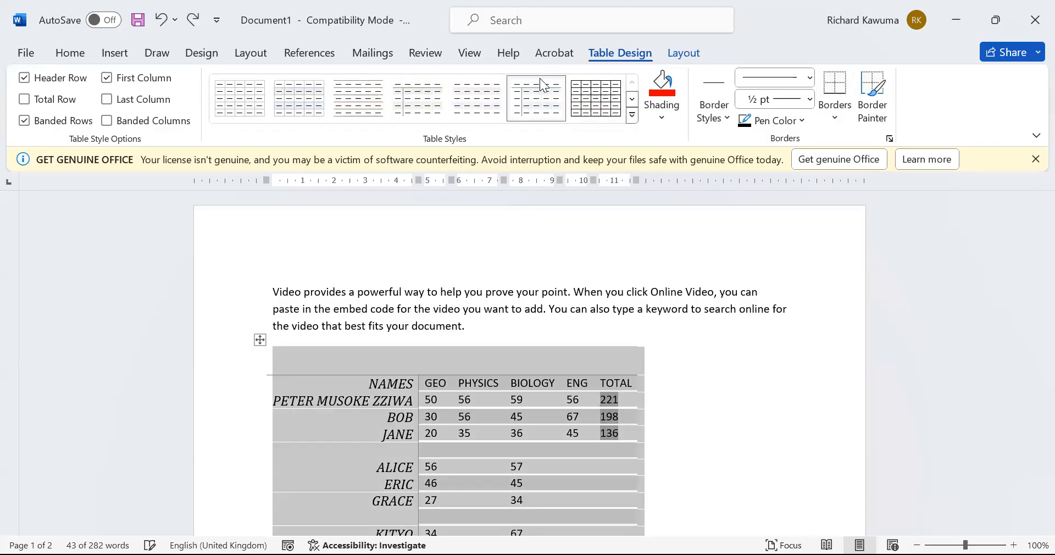
key(ctrl+z)
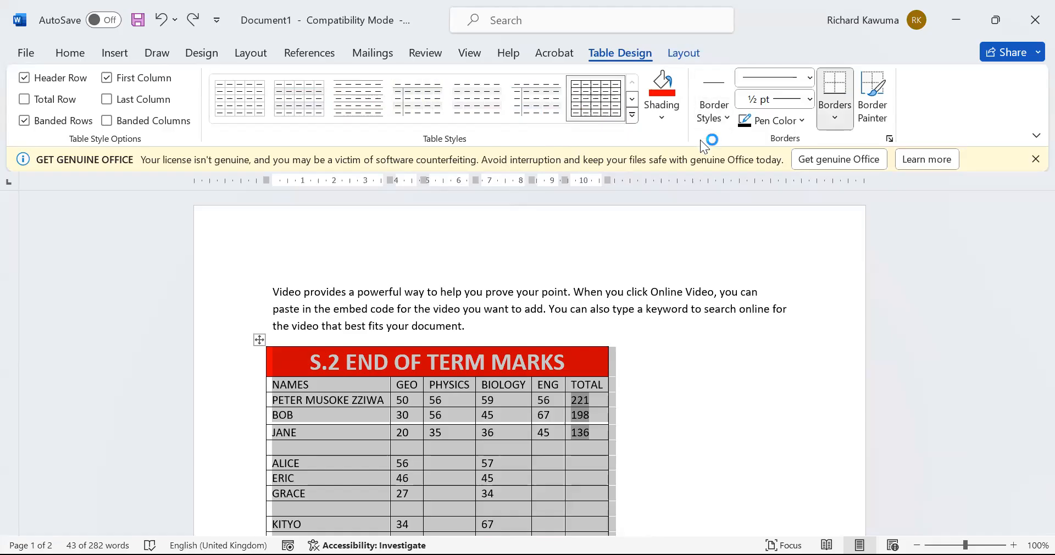
Shade the whole table green and give BOB's row red shading
click(667, 114)
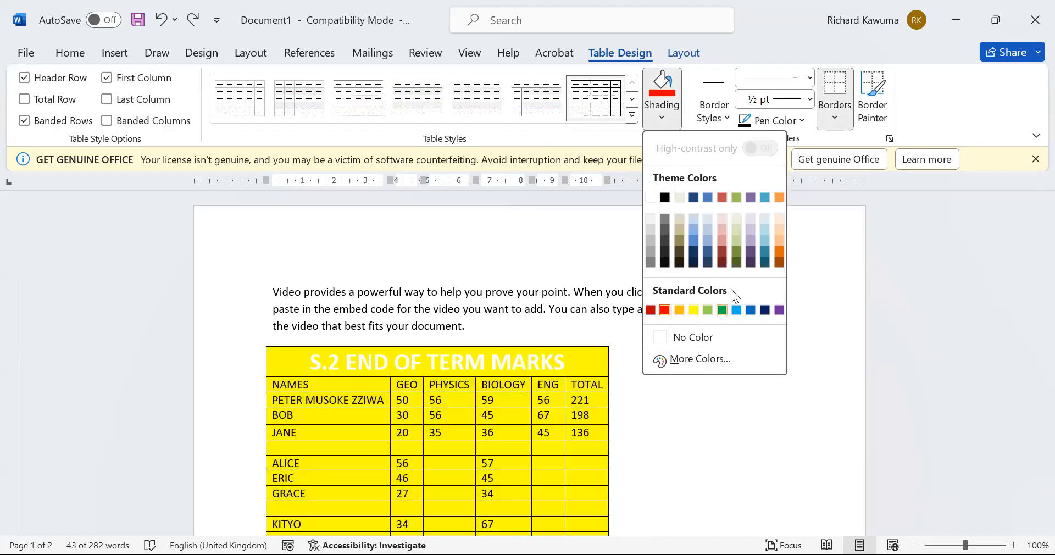
click(720, 311)
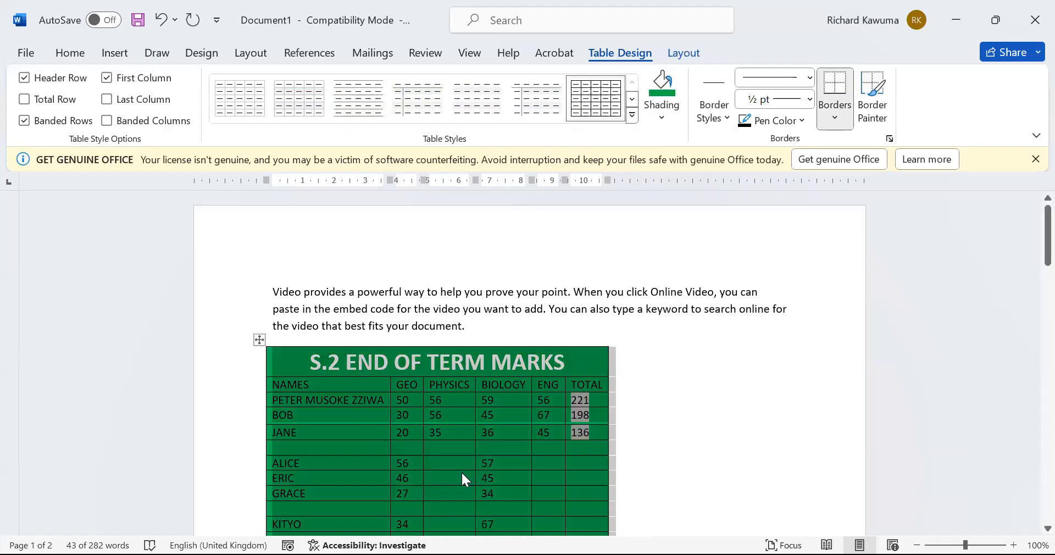
click(236, 416)
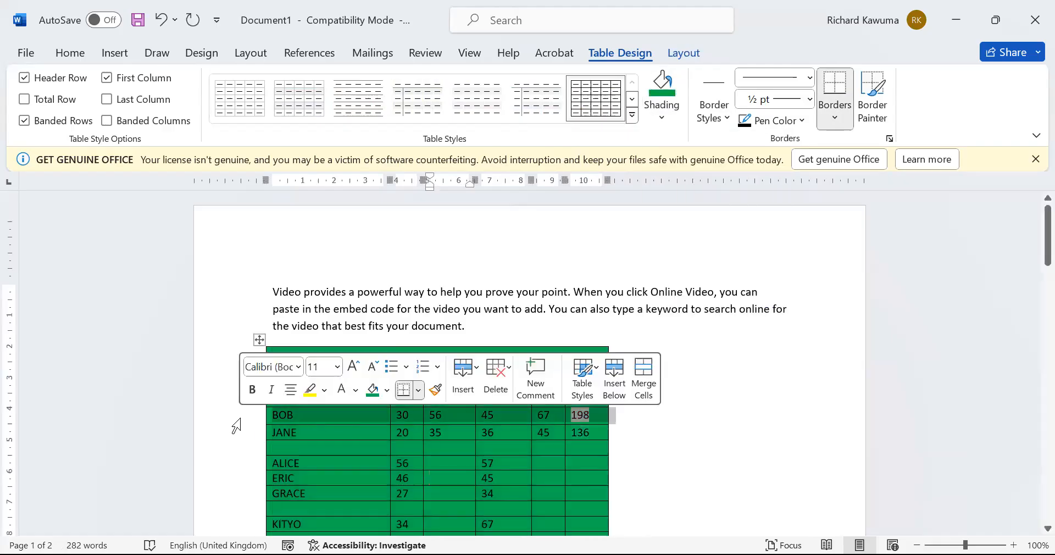
click(662, 117)
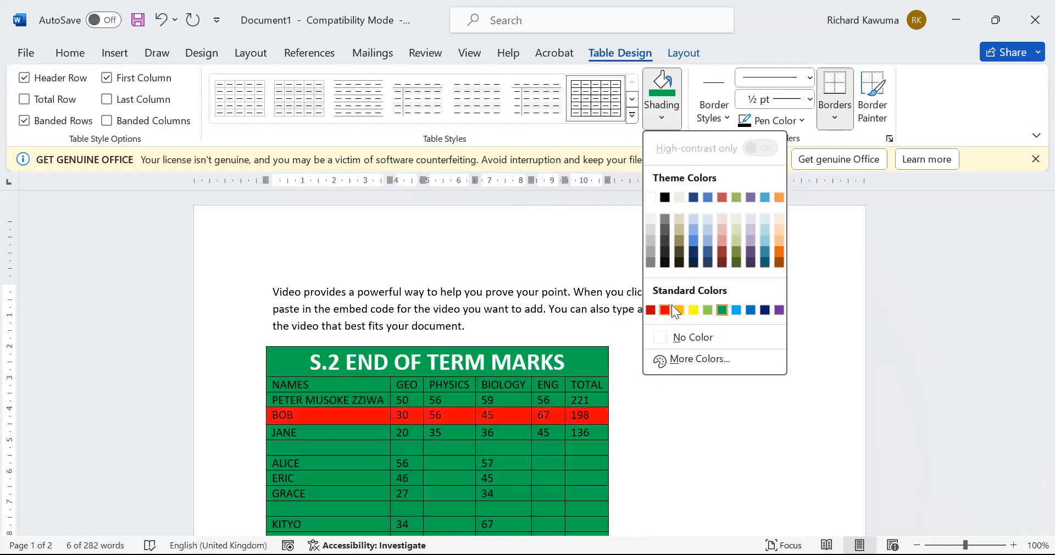
click(581, 458)
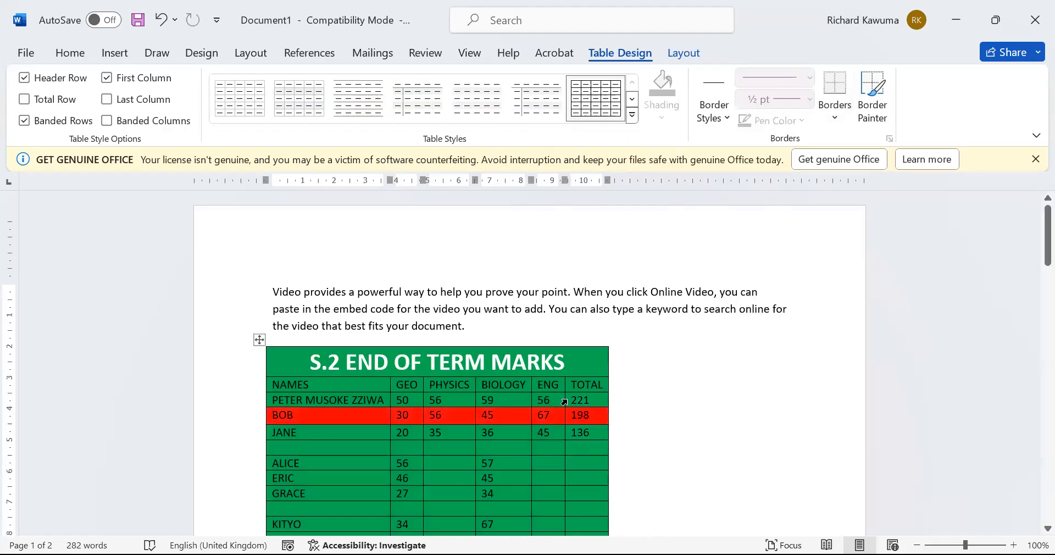
Click through several table cells, then select the entire marks table
click(609, 344)
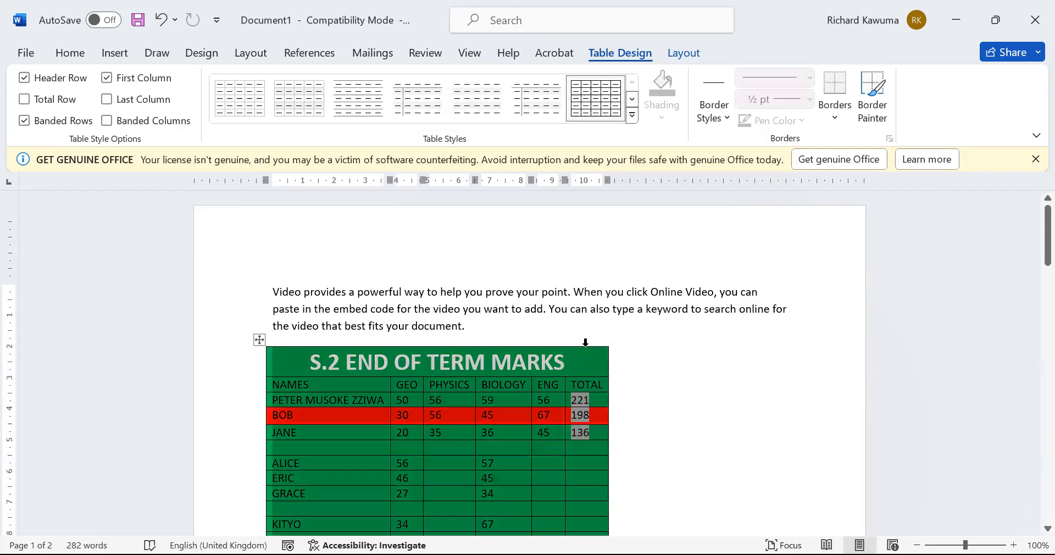
click(532, 454)
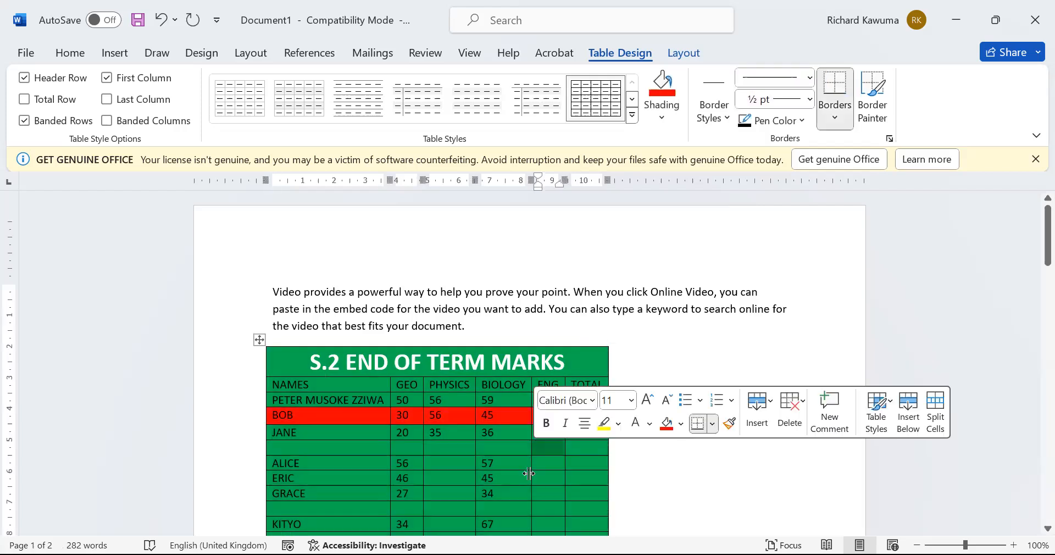
click(526, 474)
click(563, 447)
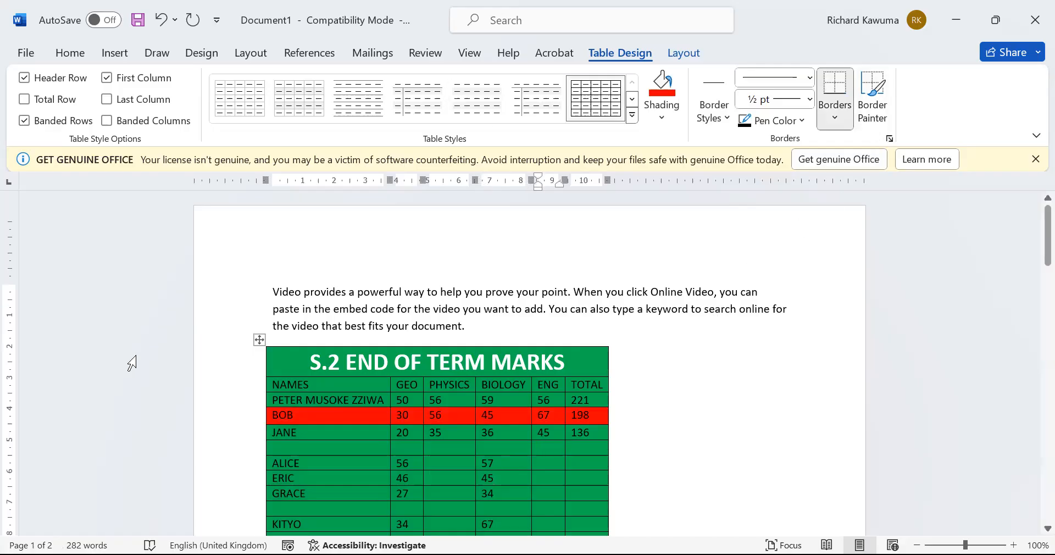
click(259, 342)
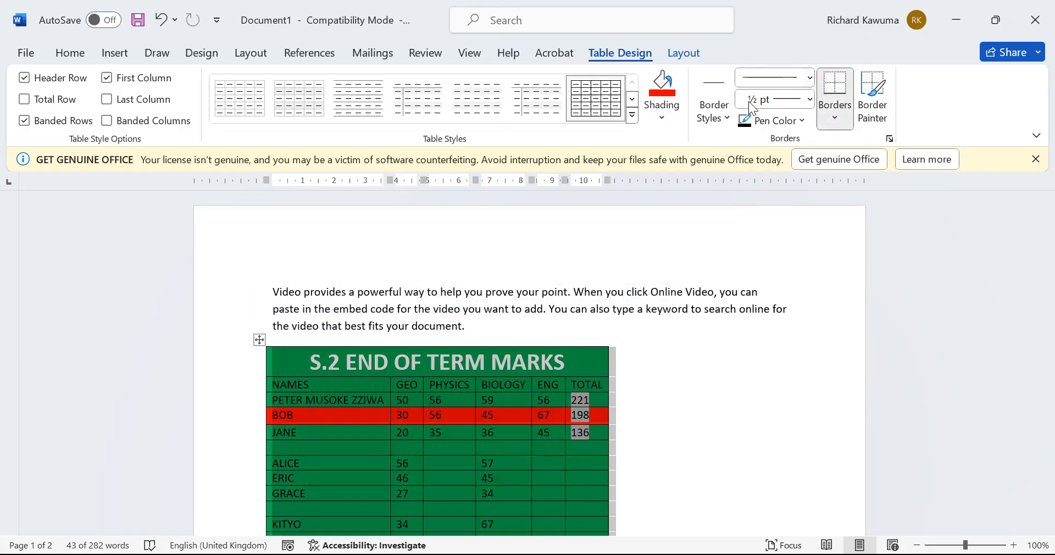
Apply red double-line 1½ pt borders to every cell of the marks table
click(806, 77)
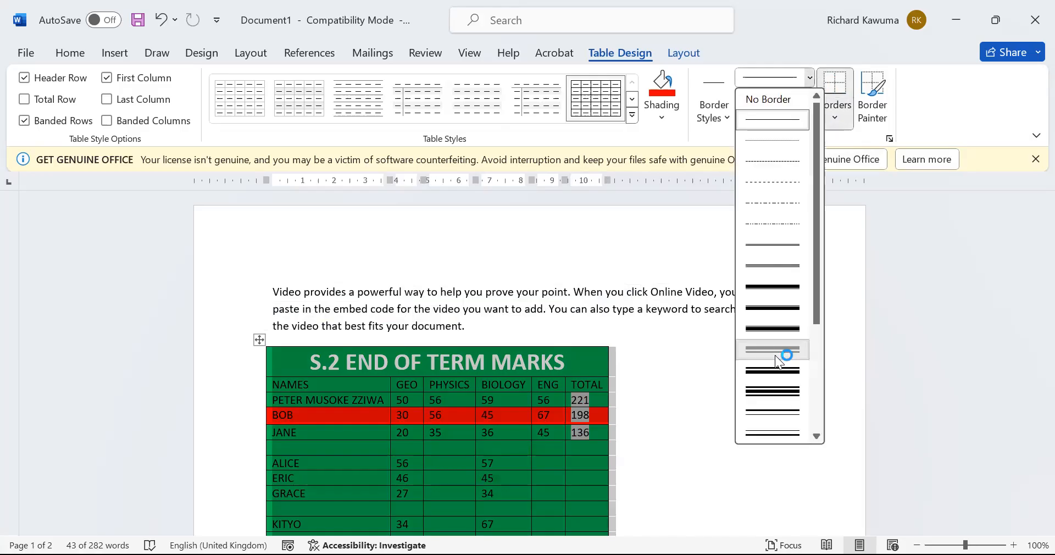
click(794, 346)
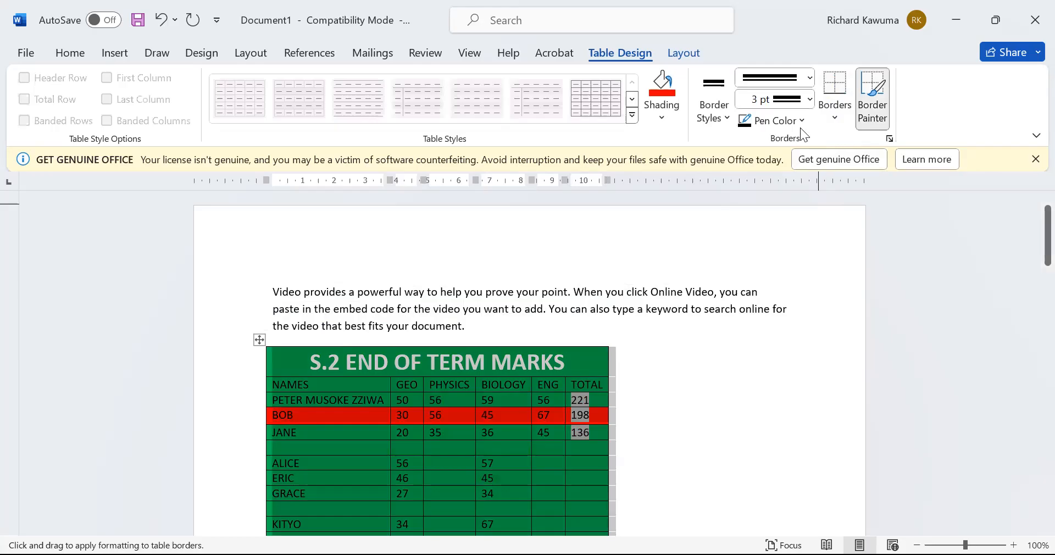
click(809, 100)
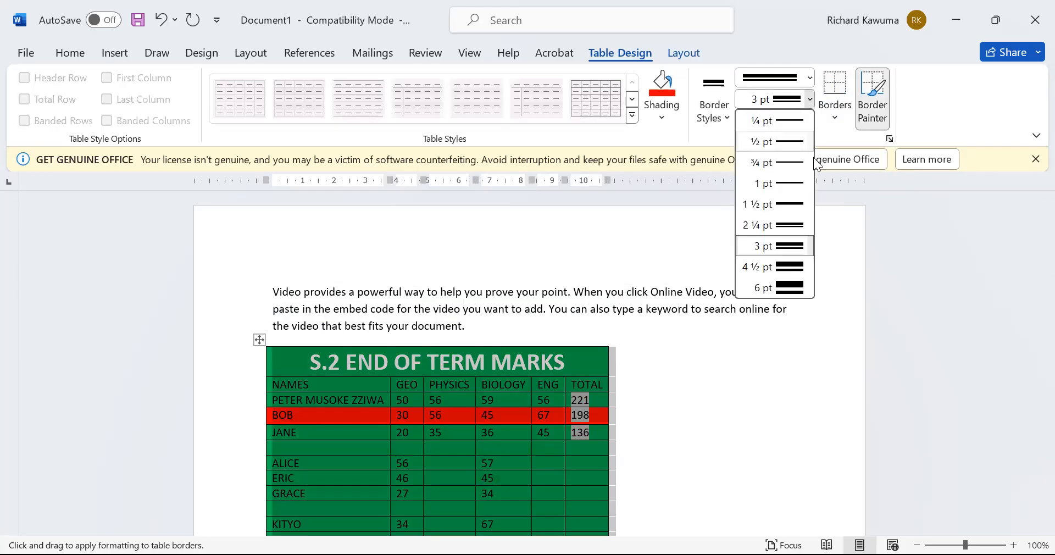
click(799, 205)
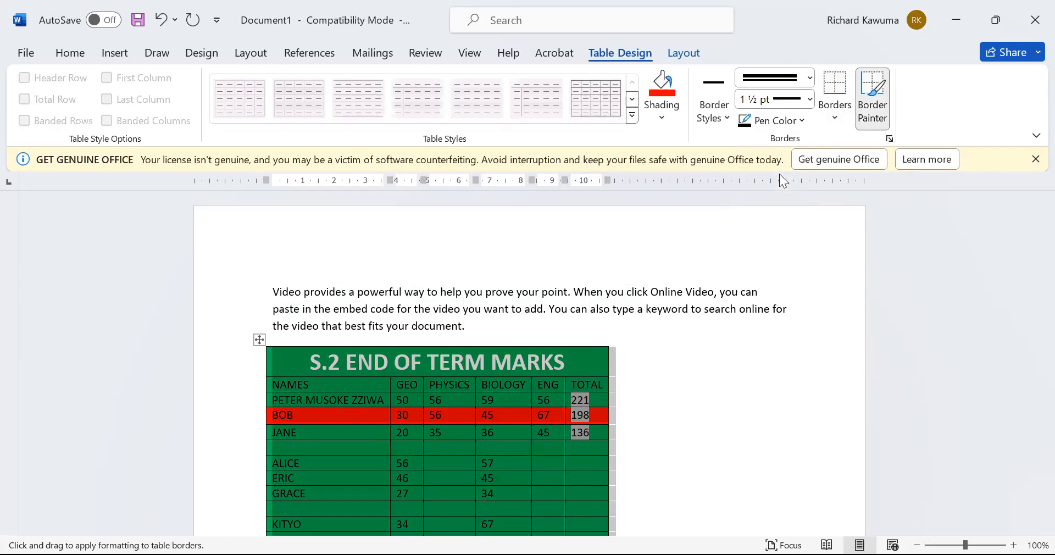
click(804, 121)
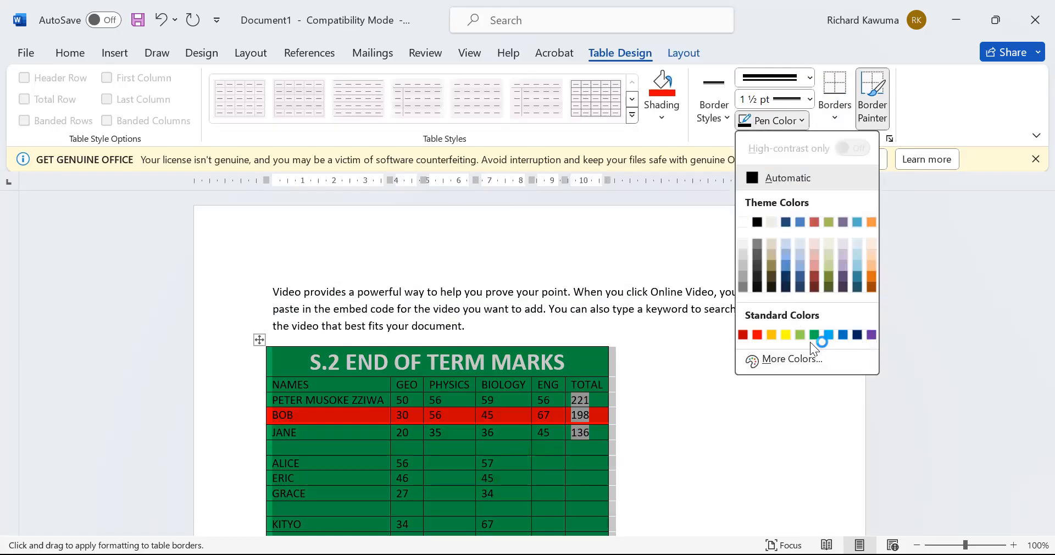
click(757, 334)
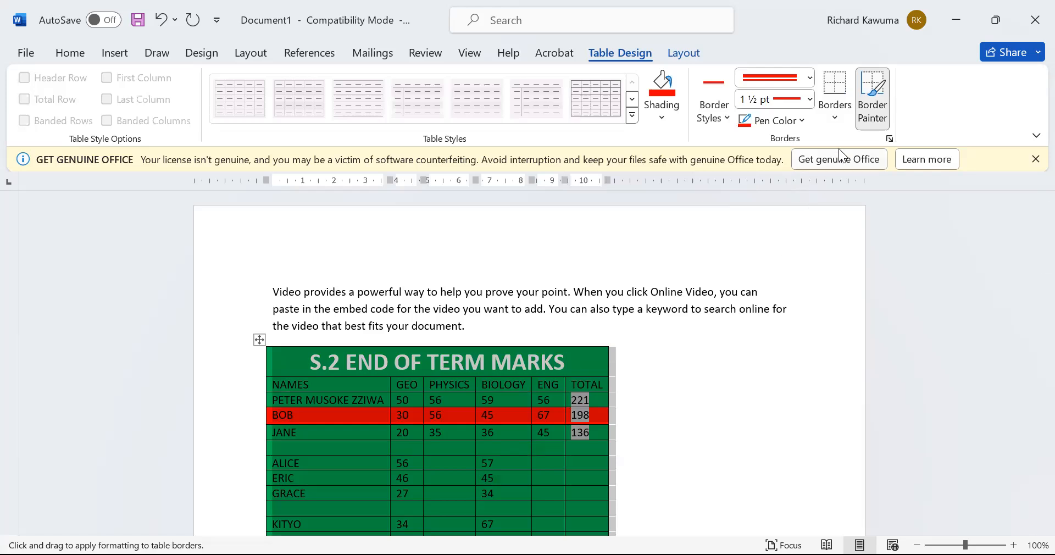
click(835, 125)
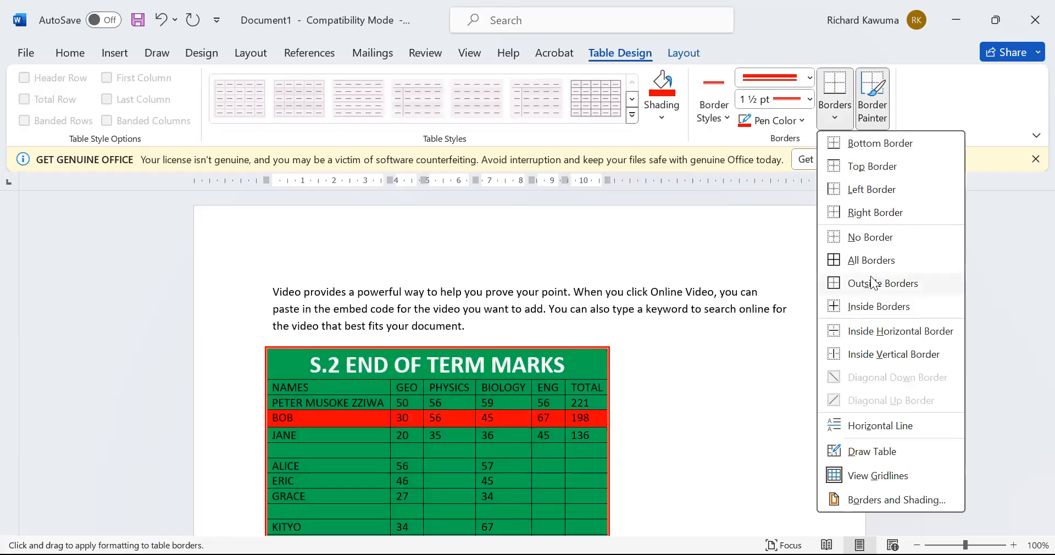
click(885, 263)
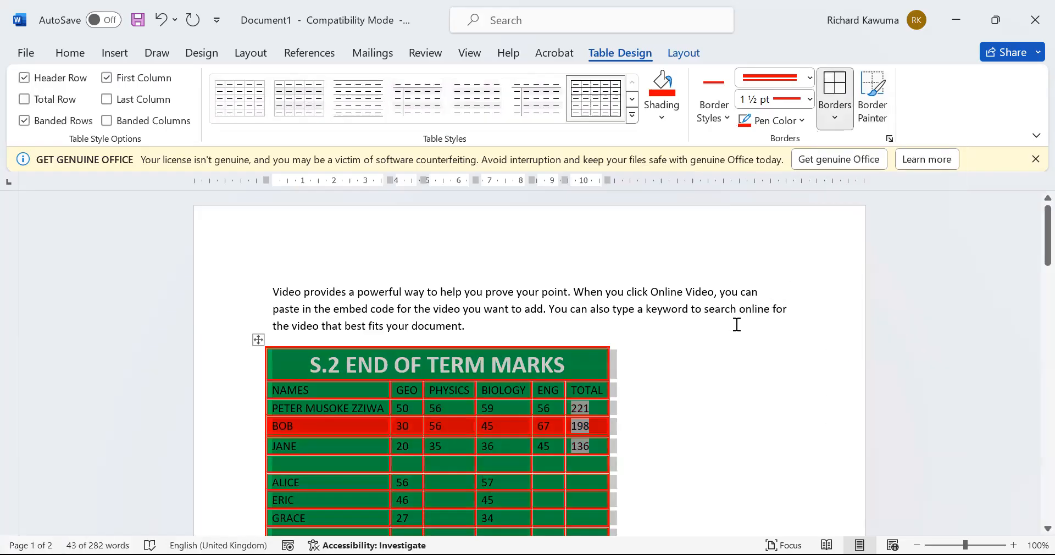
Select the whole marks table and remove all its borders
scroll(668, 426, down, 3)
click(668, 426)
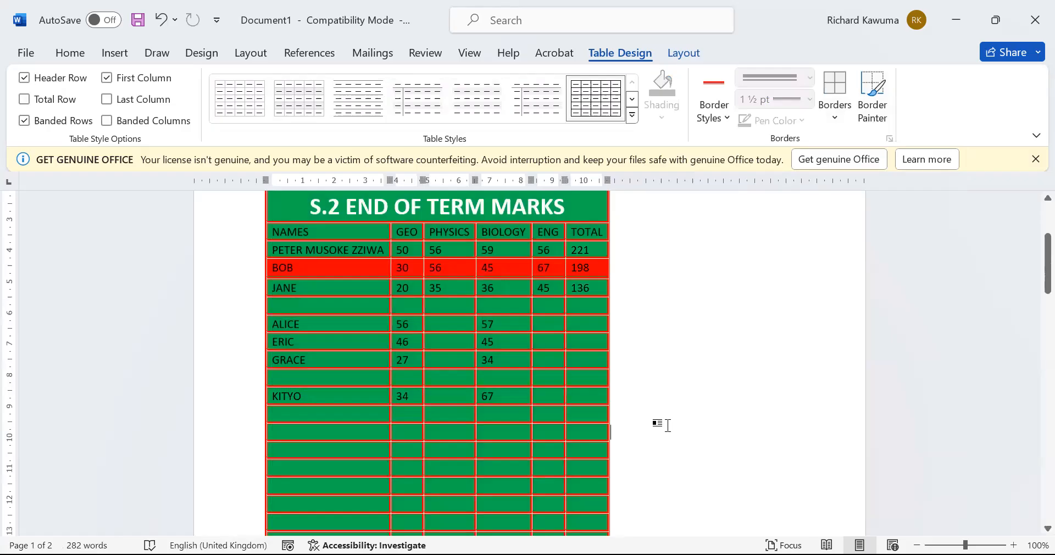
scroll(668, 427, up, 3)
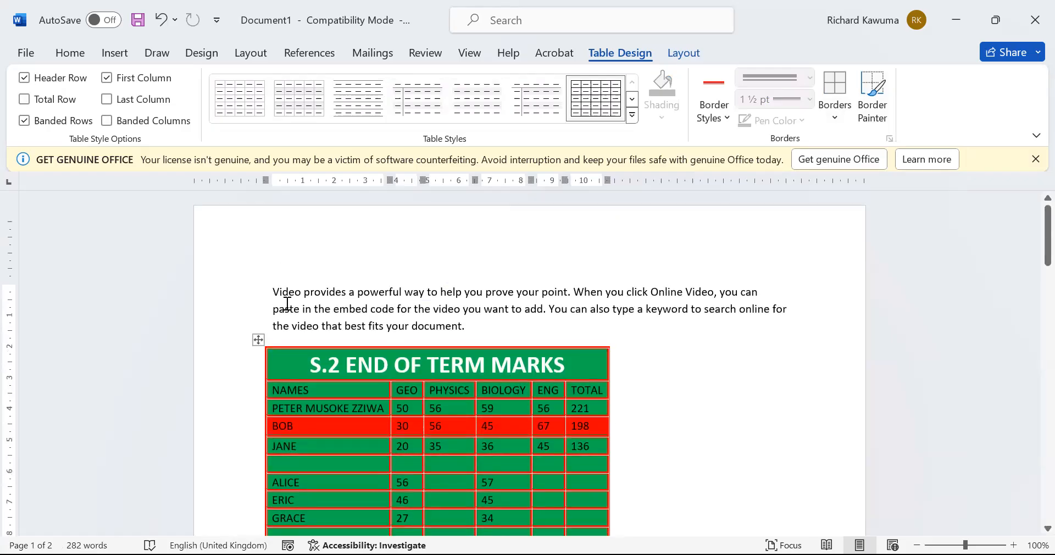
click(258, 341)
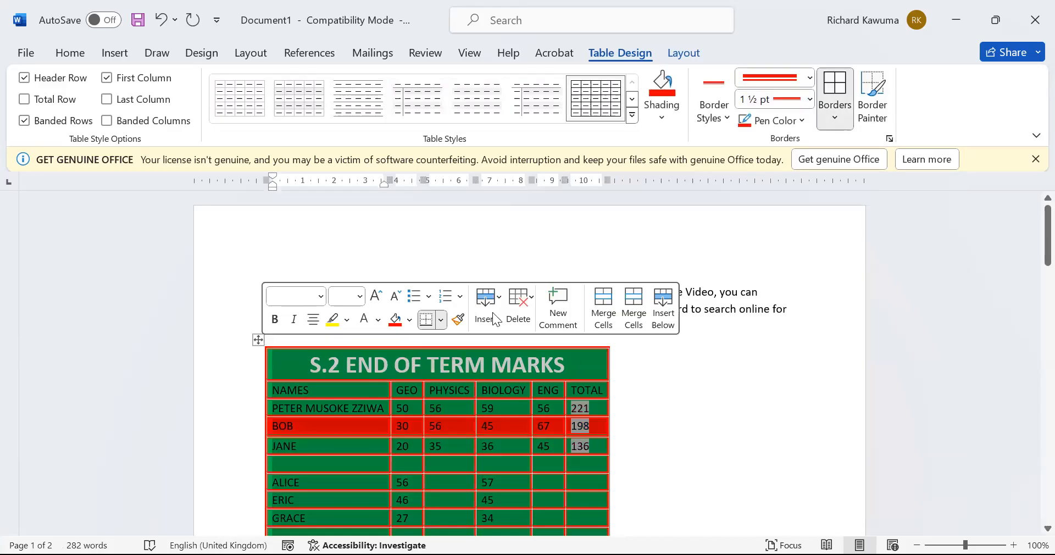
click(839, 118)
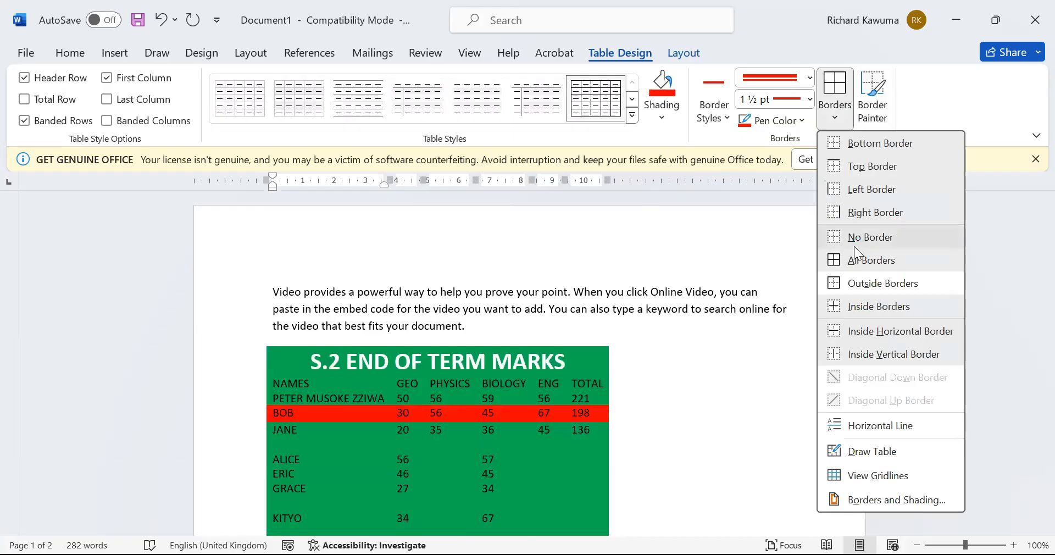
click(691, 318)
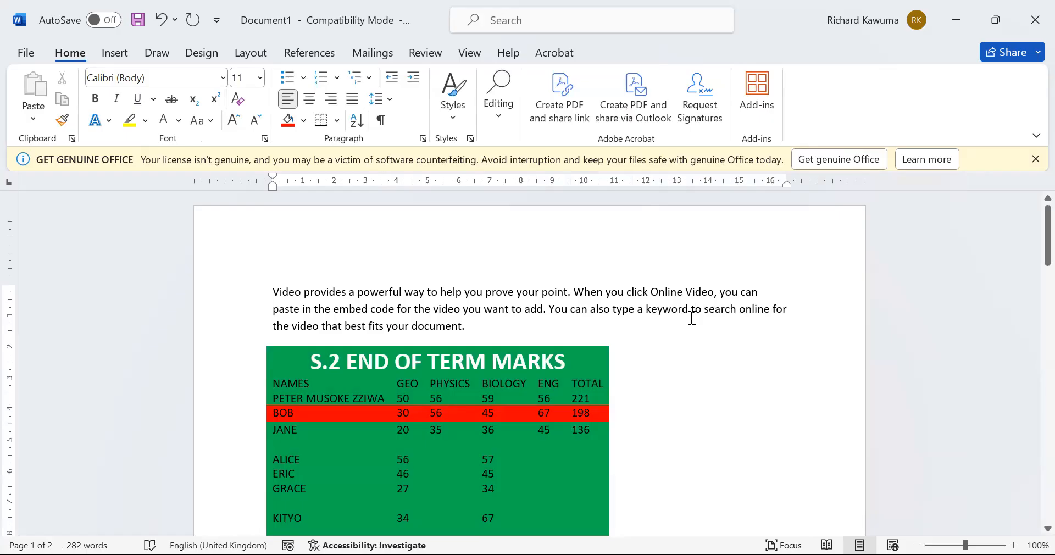
Undo the border removal and restore the Word window down from maximized
click(691, 316)
key(ctrl+z)
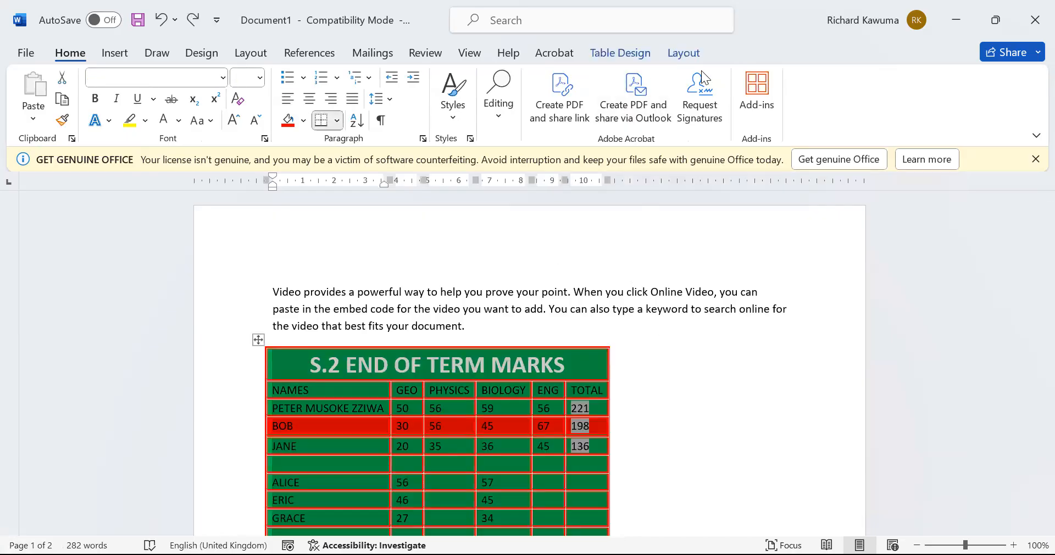
click(1007, 31)
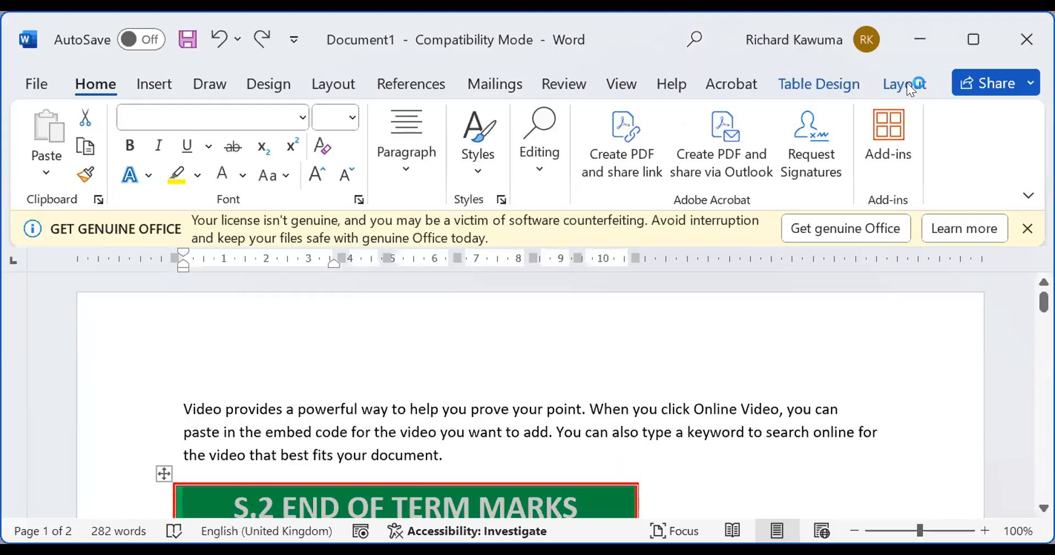
Move the caret below the table and maximise the Word window again
click(799, 80)
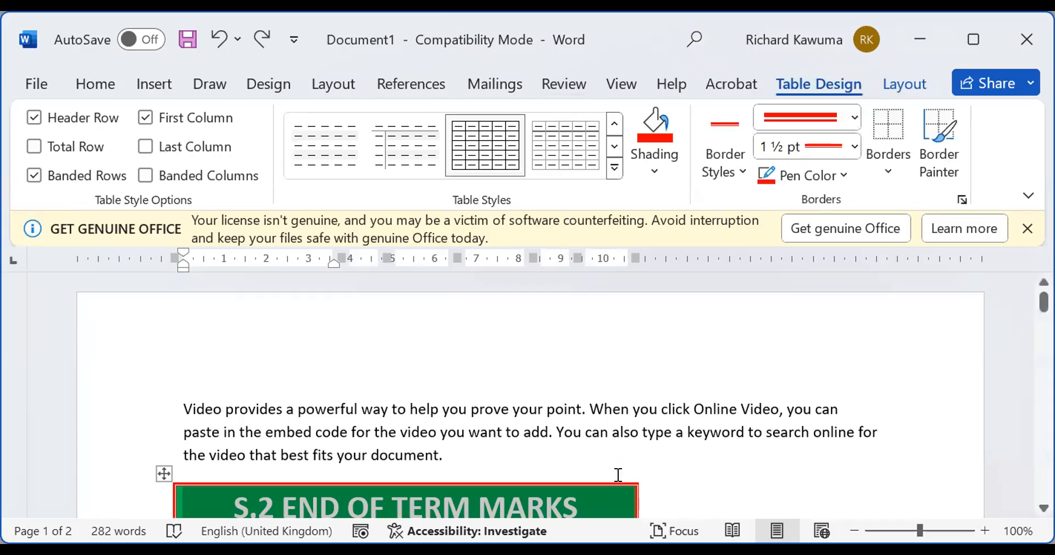
click(621, 438)
scroll(622, 437, down, 8)
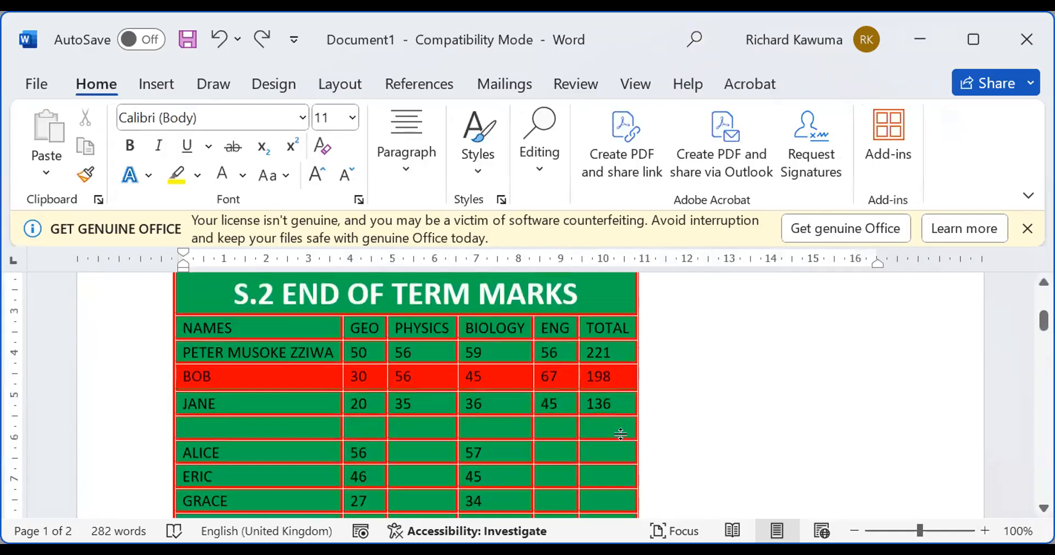
scroll(622, 437, up, 5)
scroll(621, 438, down, 10)
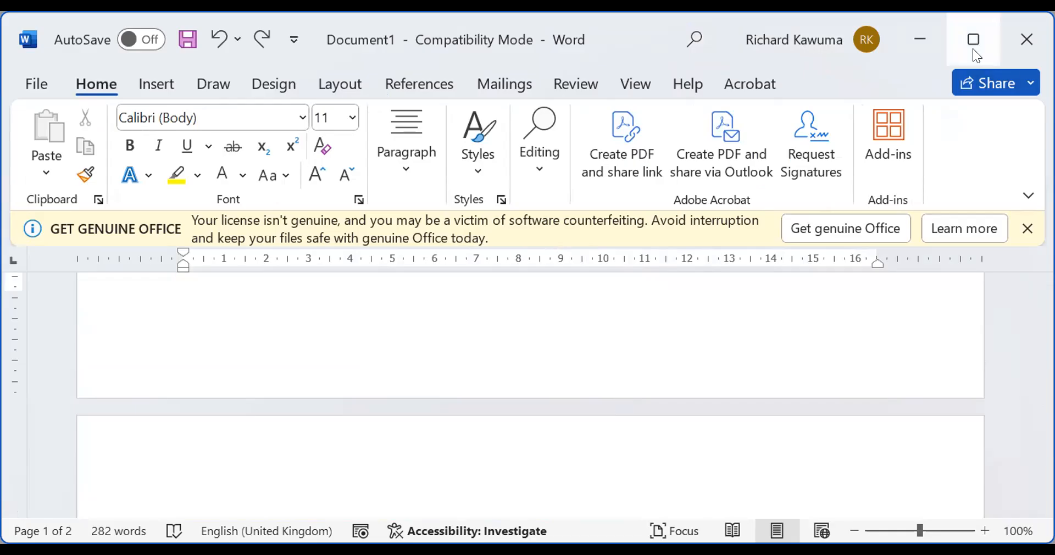
click(1025, 81)
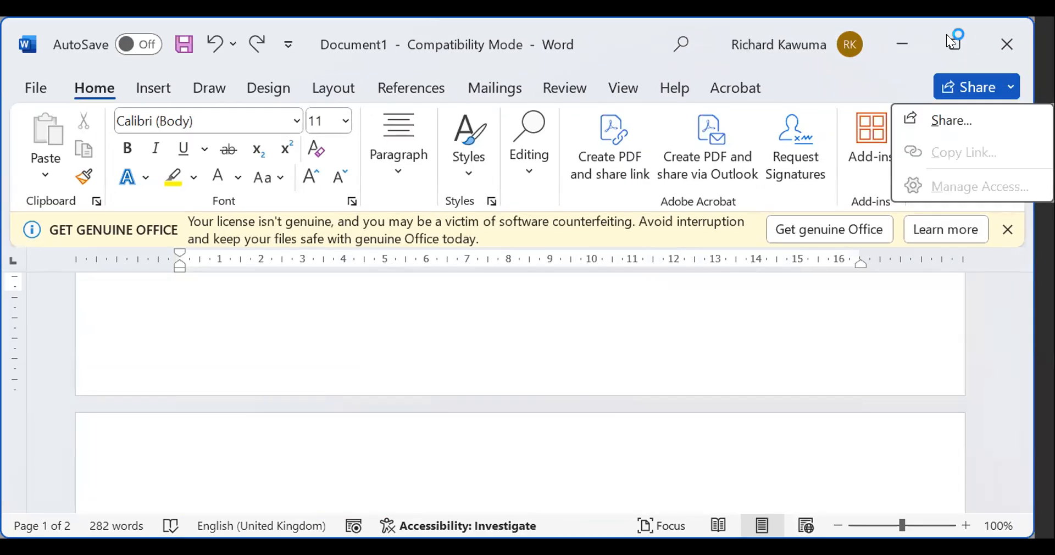
click(949, 41)
scroll(591, 447, up, 8)
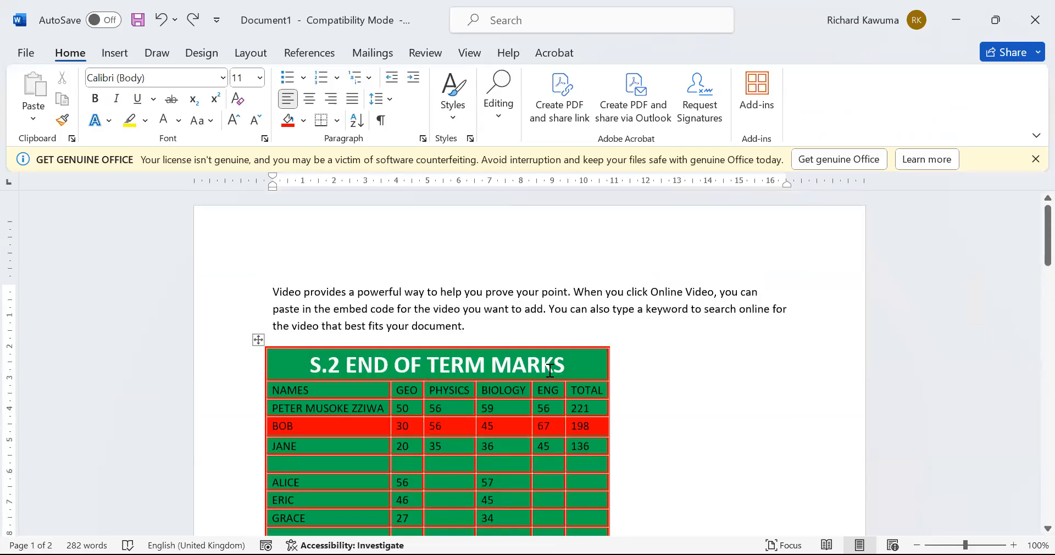
With the caret in the title row, open Table Layout and check page 2 lacks a header
click(550, 370)
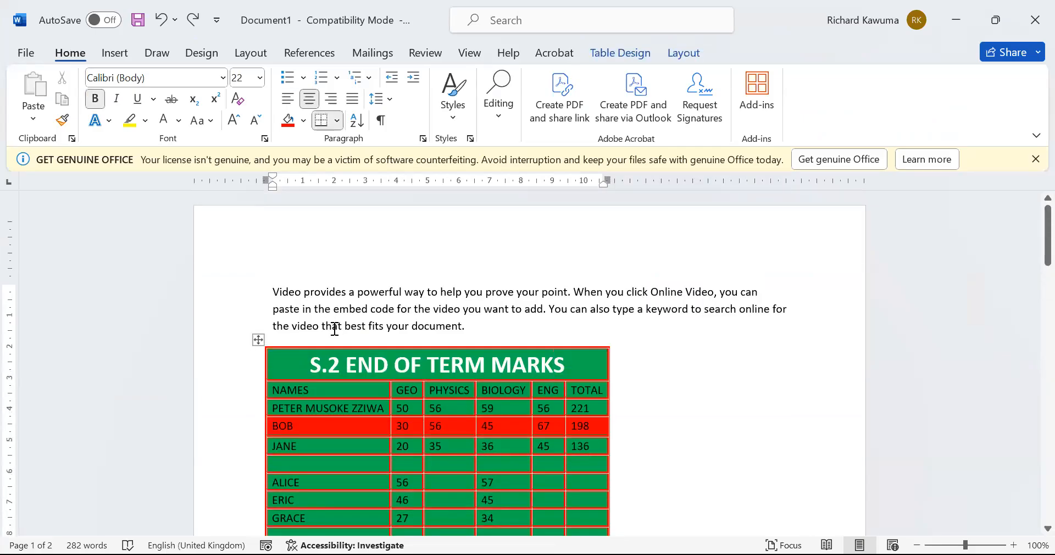
scroll(334, 328, down, 12)
scroll(310, 433, up, 7)
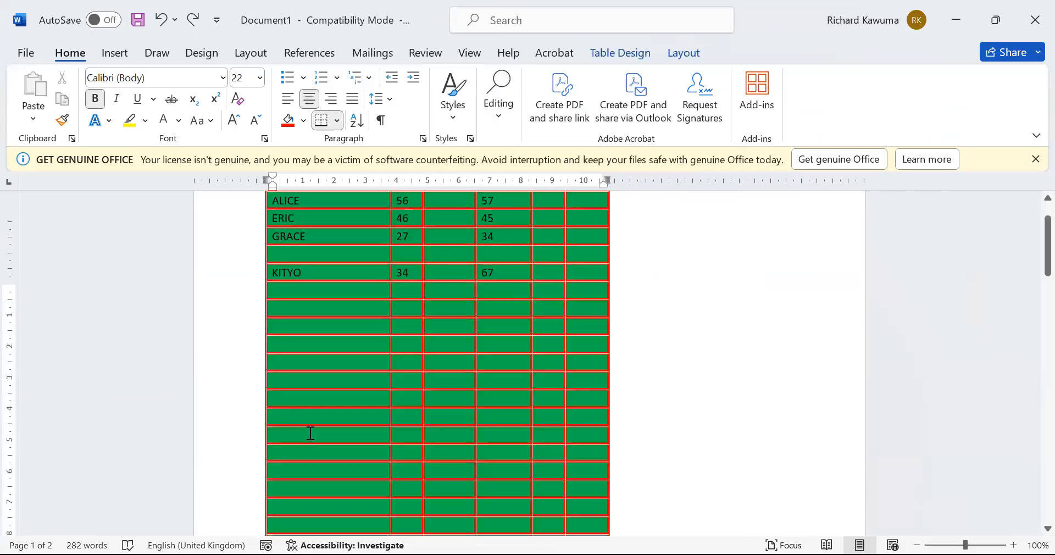
scroll(311, 433, up, 5)
click(683, 53)
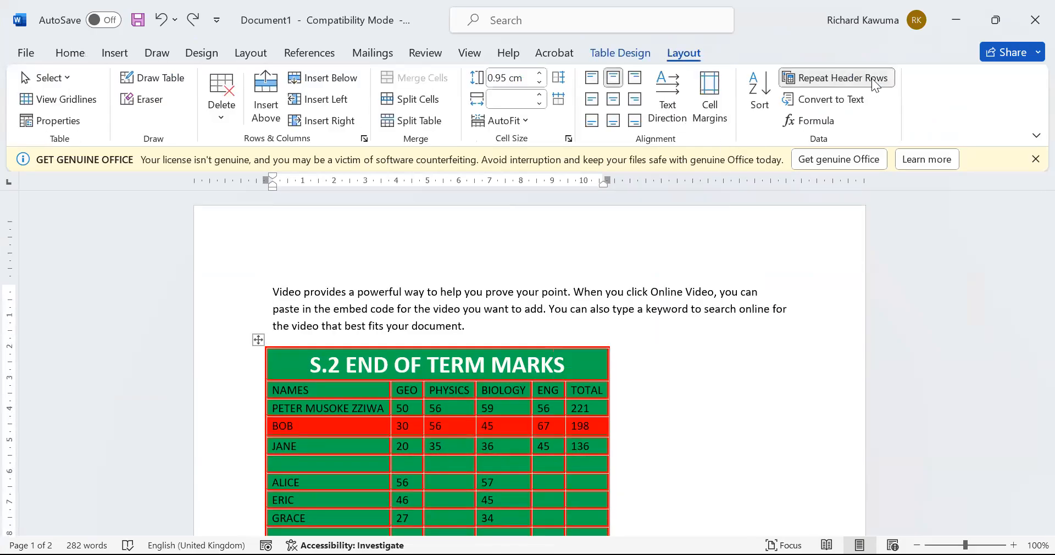
scroll(540, 353, down, 10)
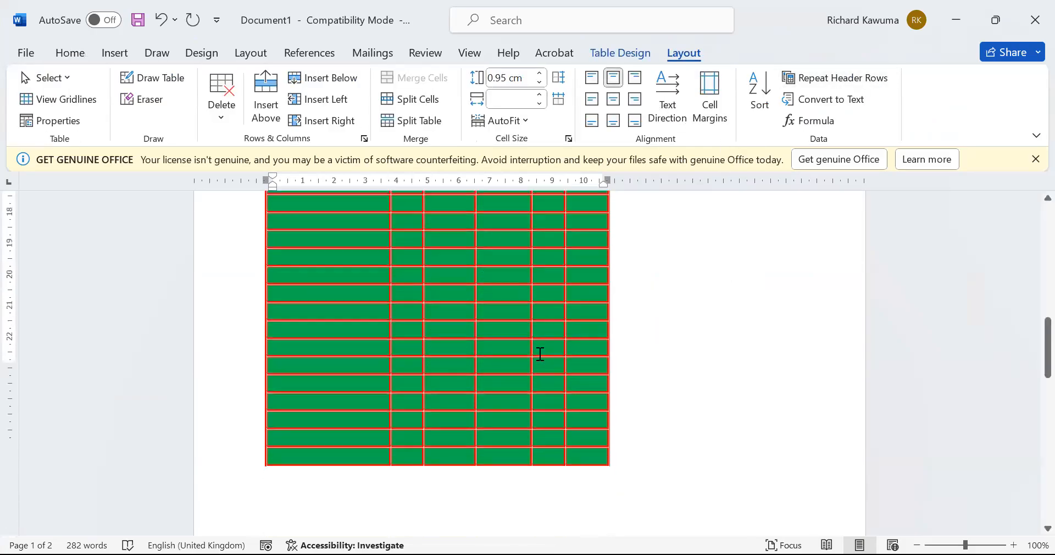
scroll(540, 354, down, 4)
scroll(461, 242, up, 3)
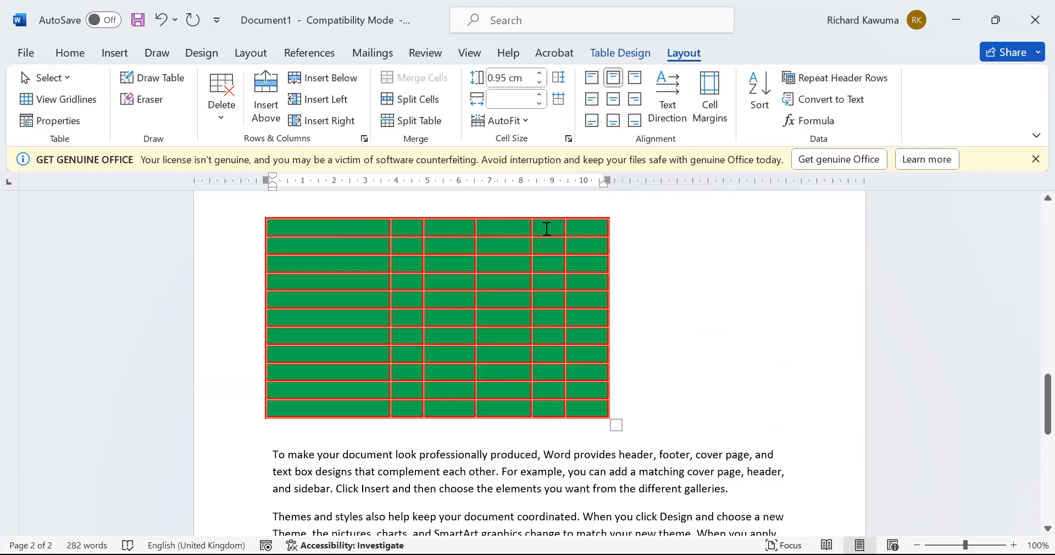
scroll(588, 310, up, 5)
scroll(602, 287, up, 3)
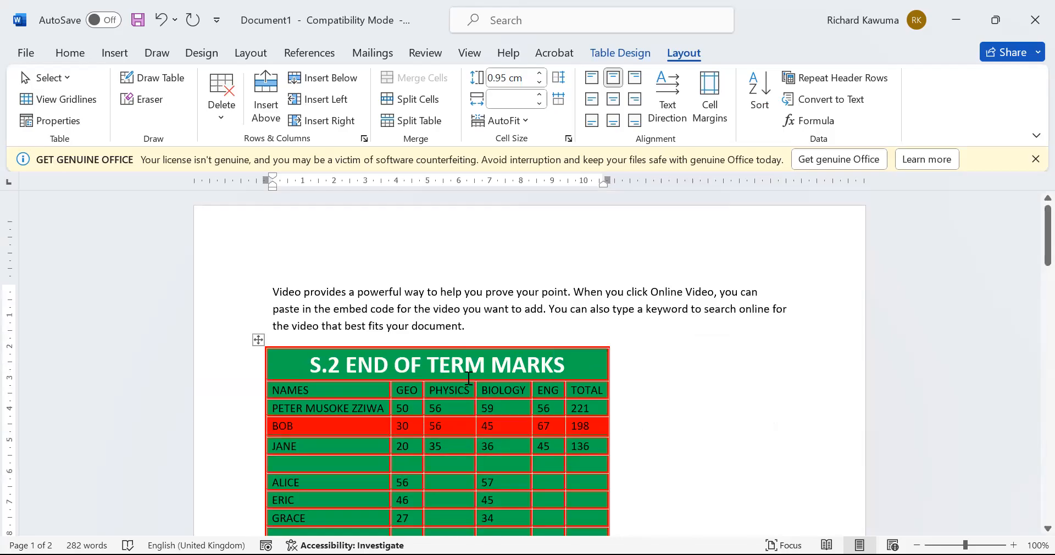
scroll(468, 378, down, 12)
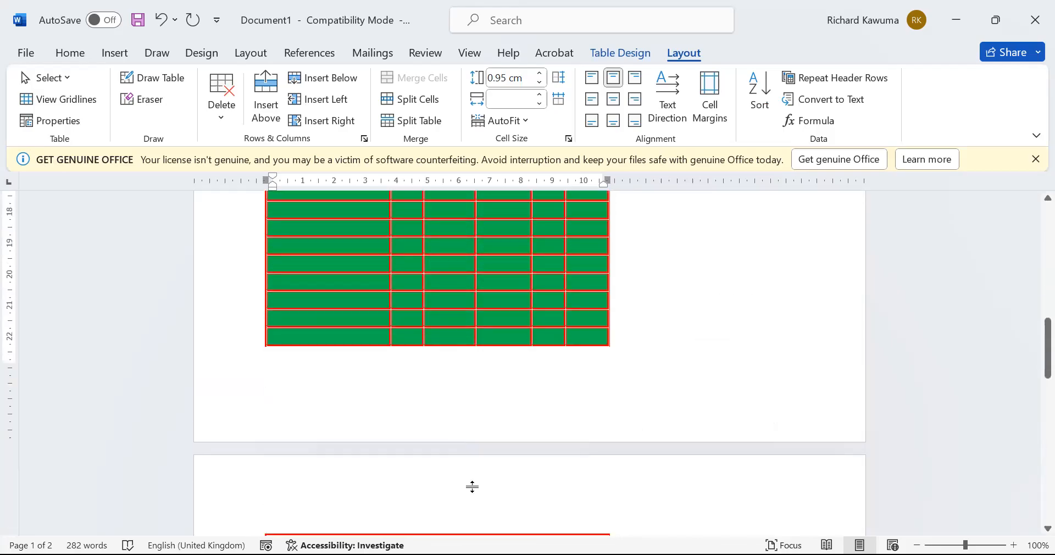
scroll(472, 487, up, 3)
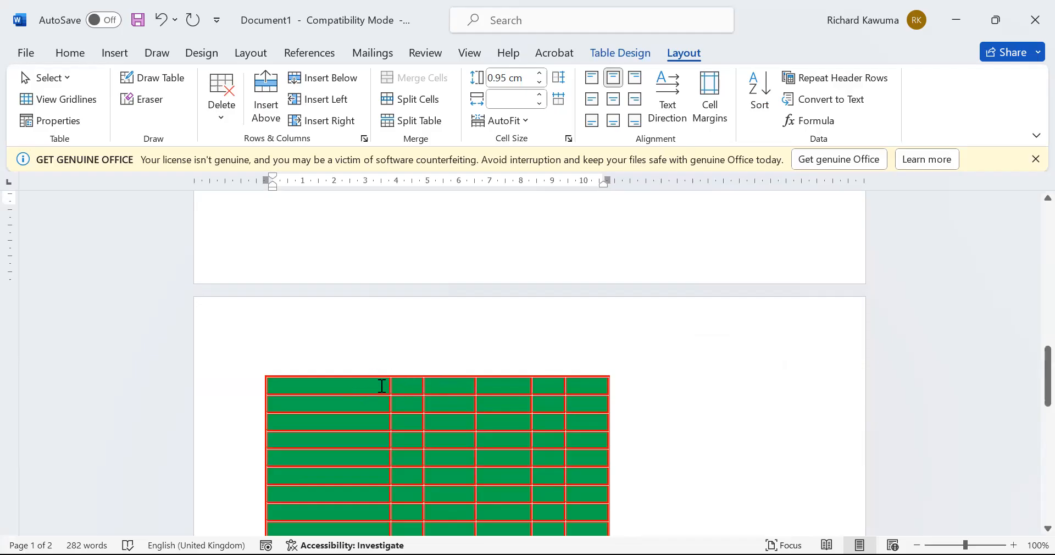
scroll(387, 386, up, 16)
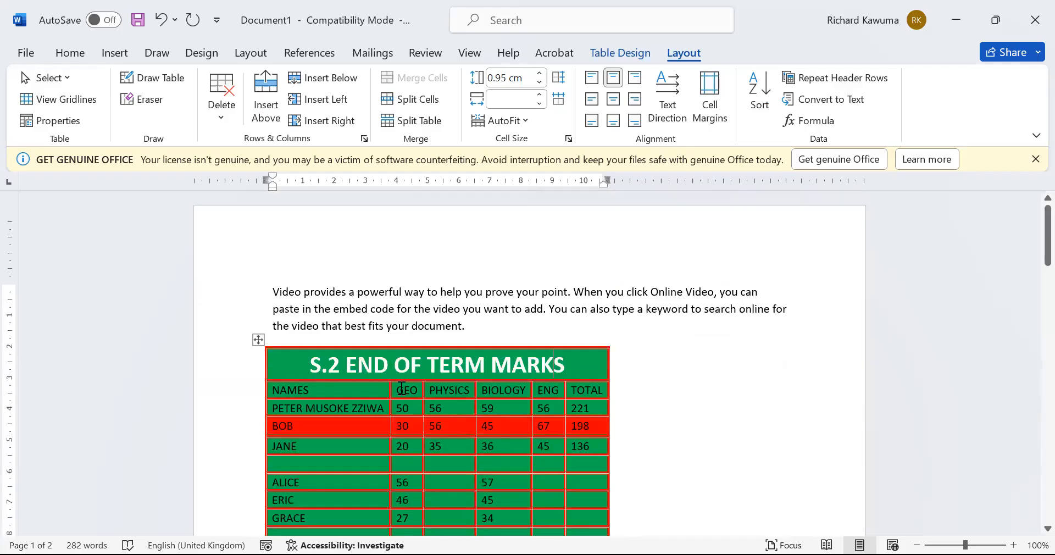
click(399, 346)
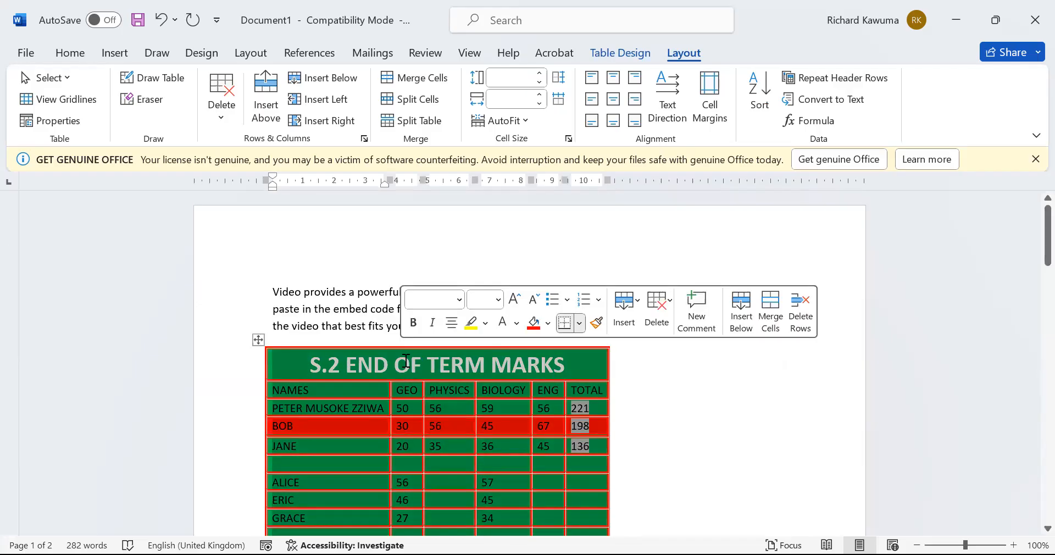
click(383, 363)
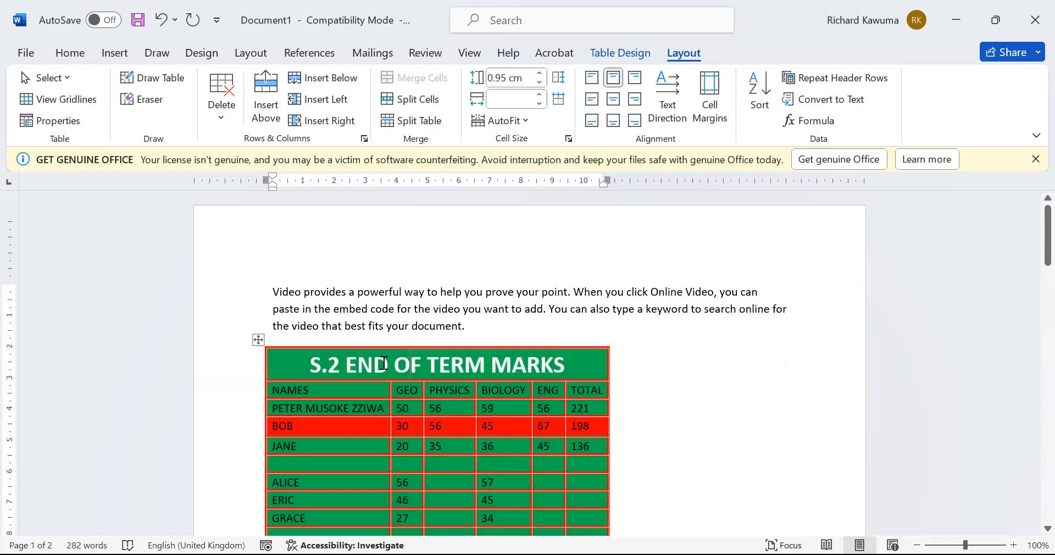
click(831, 80)
scroll(523, 378, down, 10)
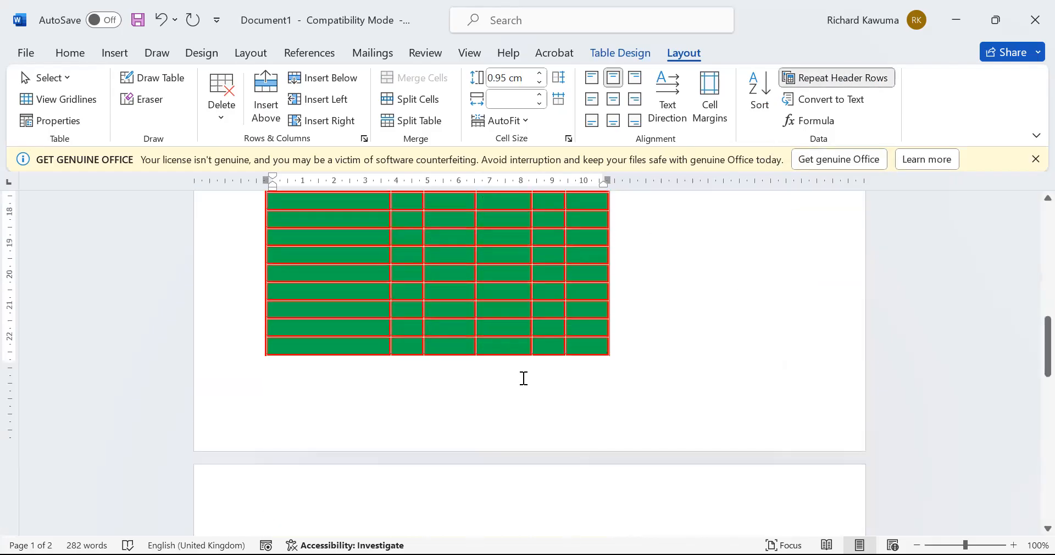
scroll(524, 378, down, 3)
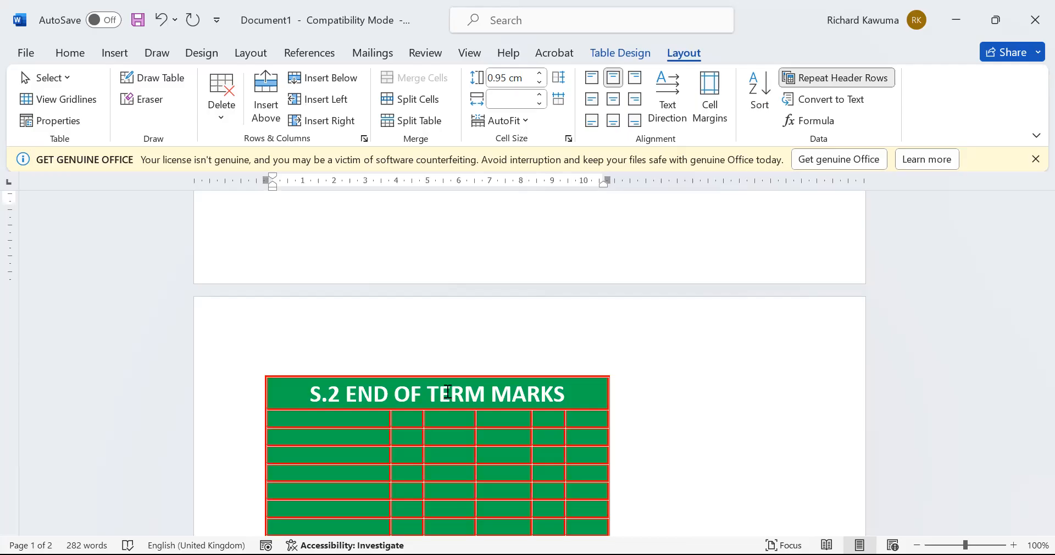
click(842, 80)
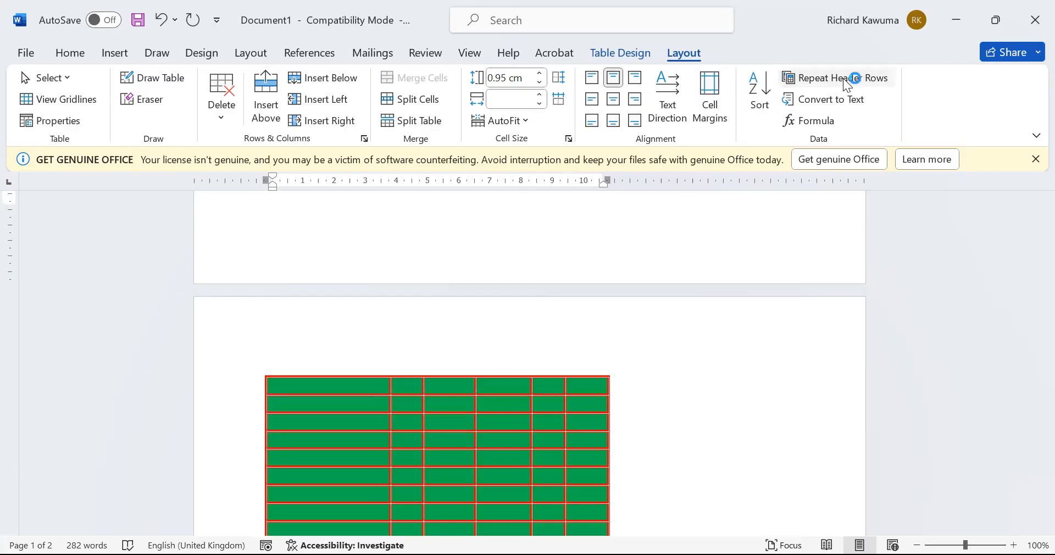
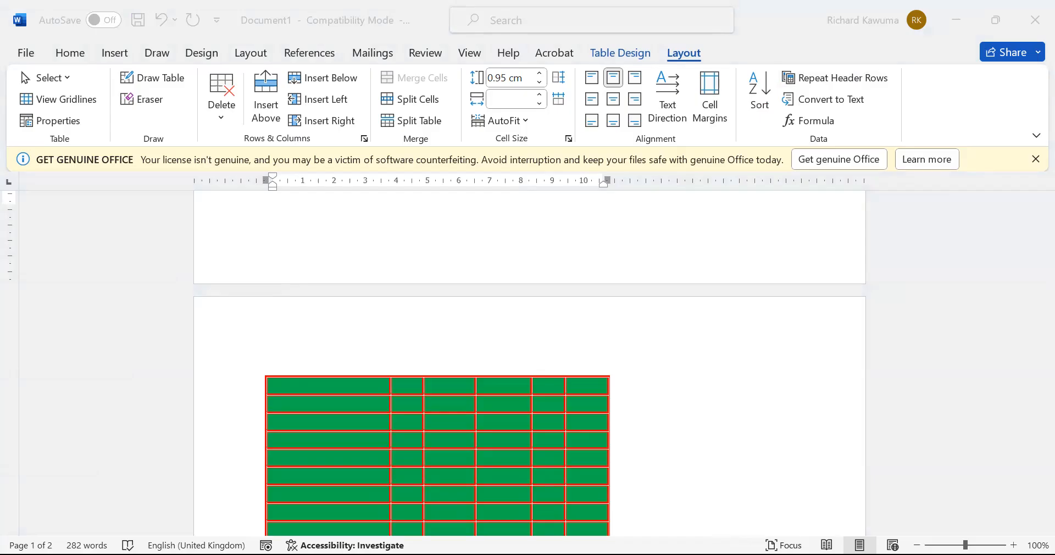
Scroll down past the green-shaded table to the last body paragraphs on page 2
click(622, 322)
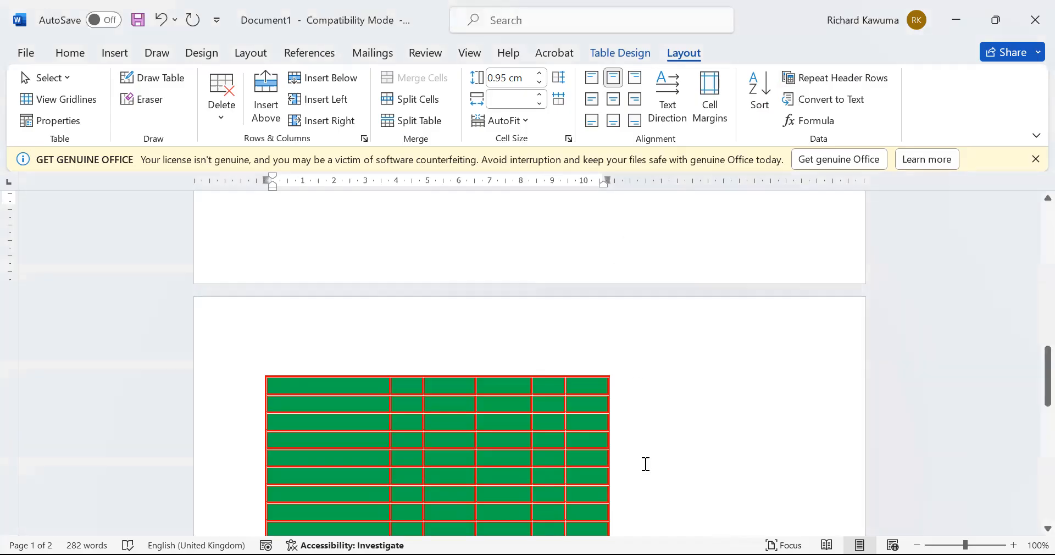
scroll(644, 465, down, 5)
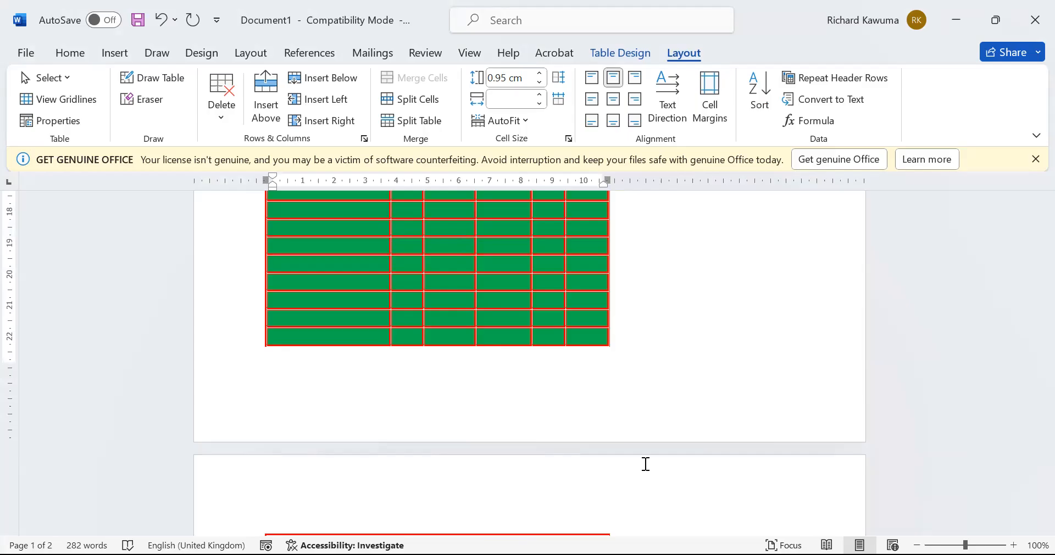
scroll(579, 489, down, 8)
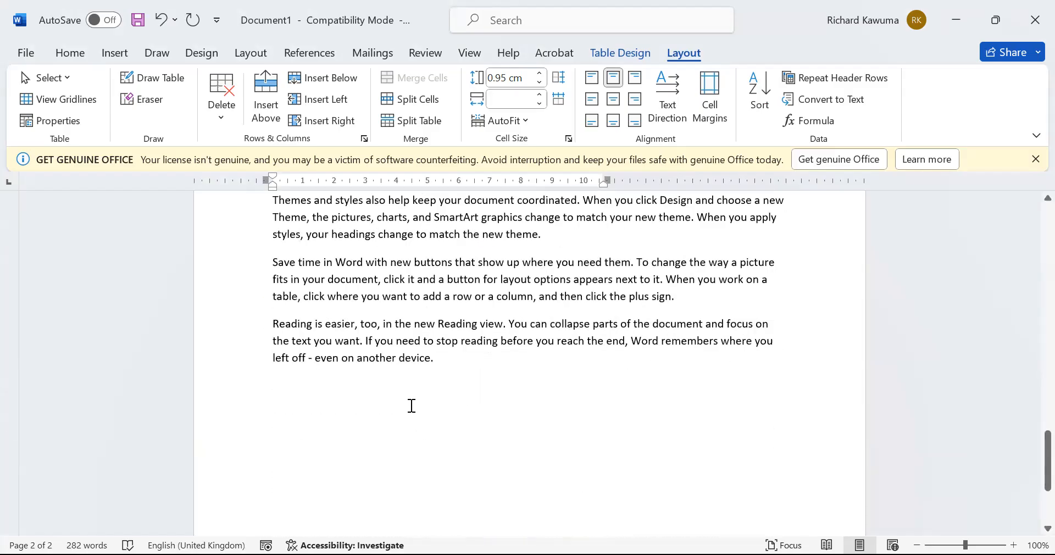
click(410, 406)
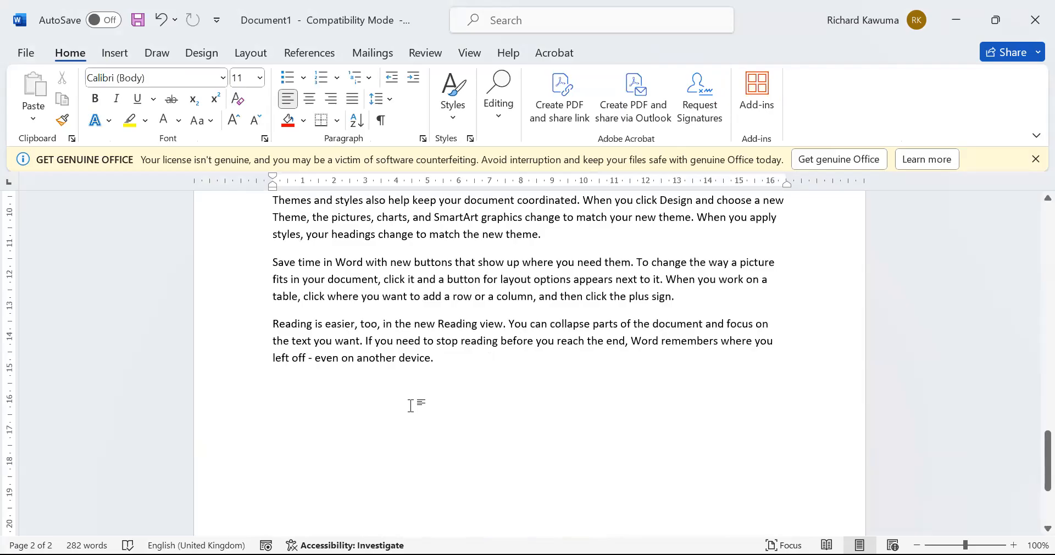
text(OPIO)
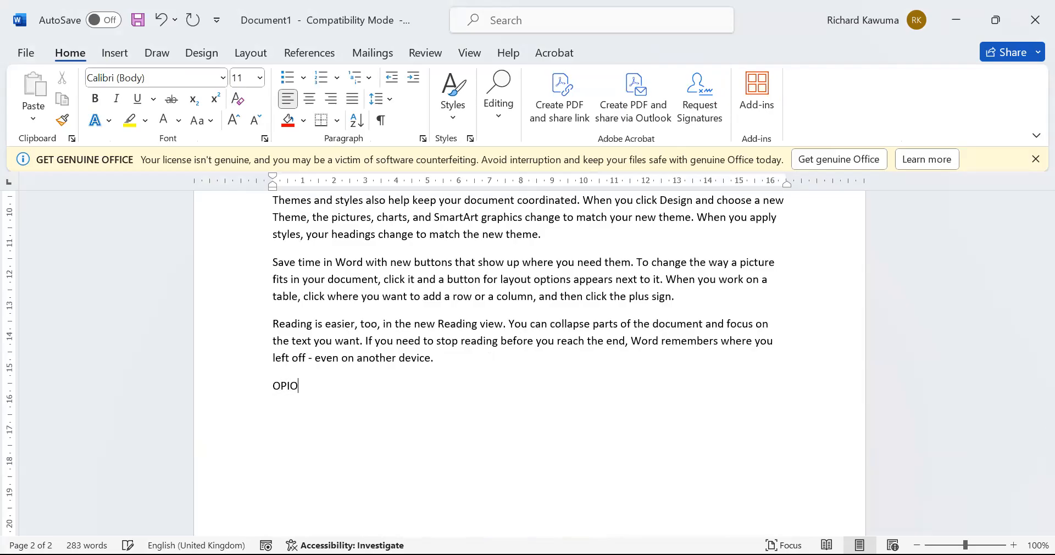
key(Return)
text(ALICE)
key(Return)
key(Return)
text(MARTING)
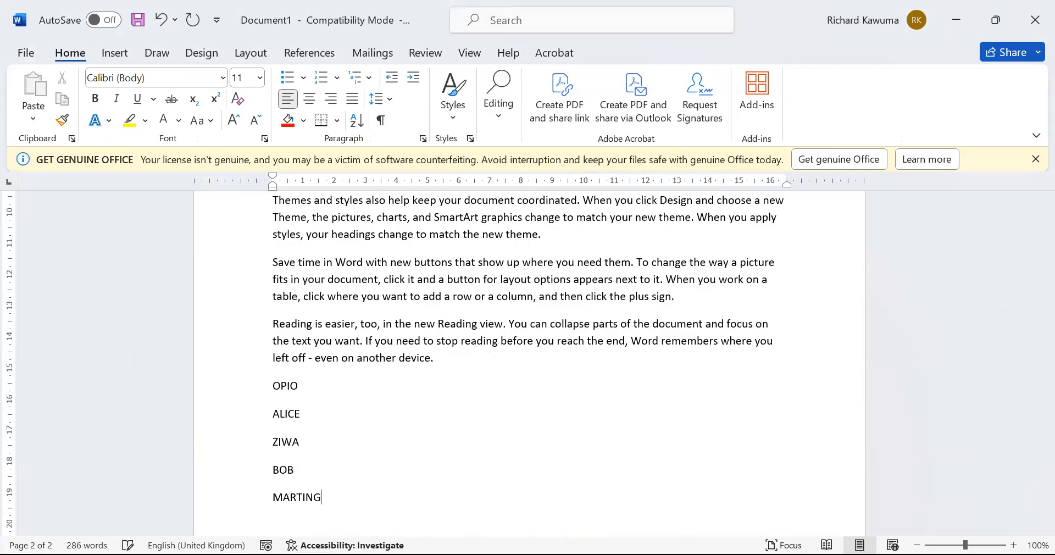
key(BackSpace)
Select the five names and sort them ascending, A to Z
drag(285, 448, 312, 512)
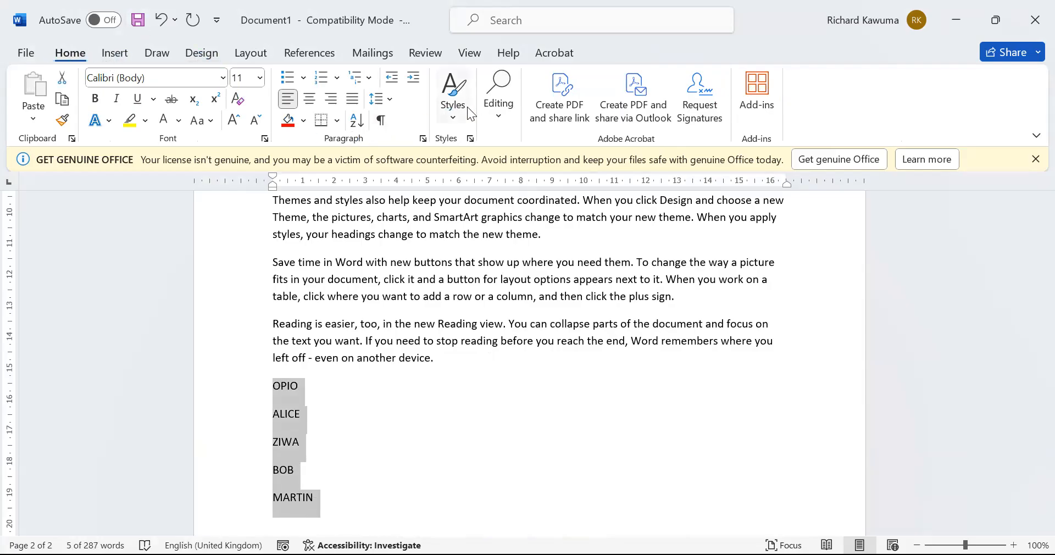
click(354, 126)
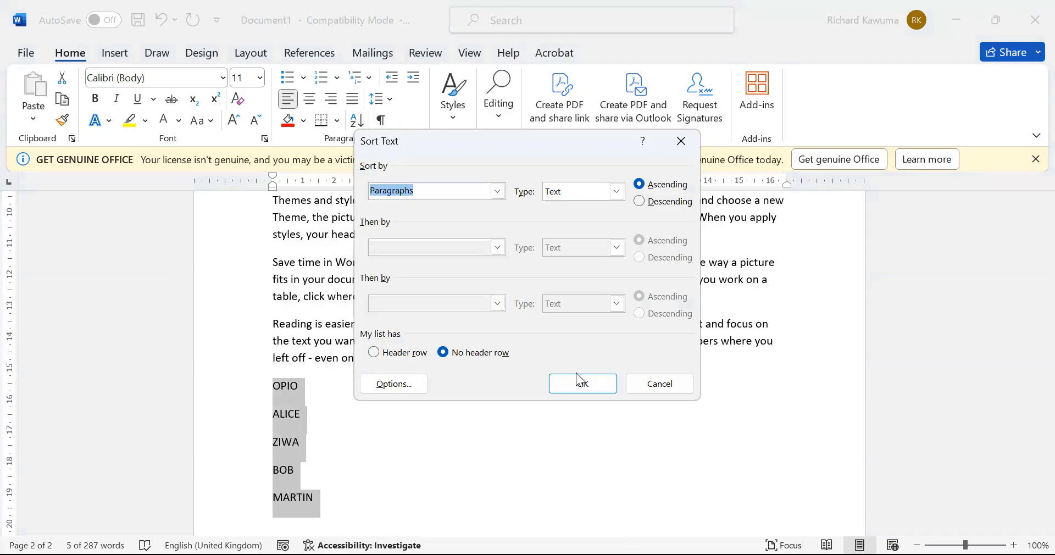
click(602, 387)
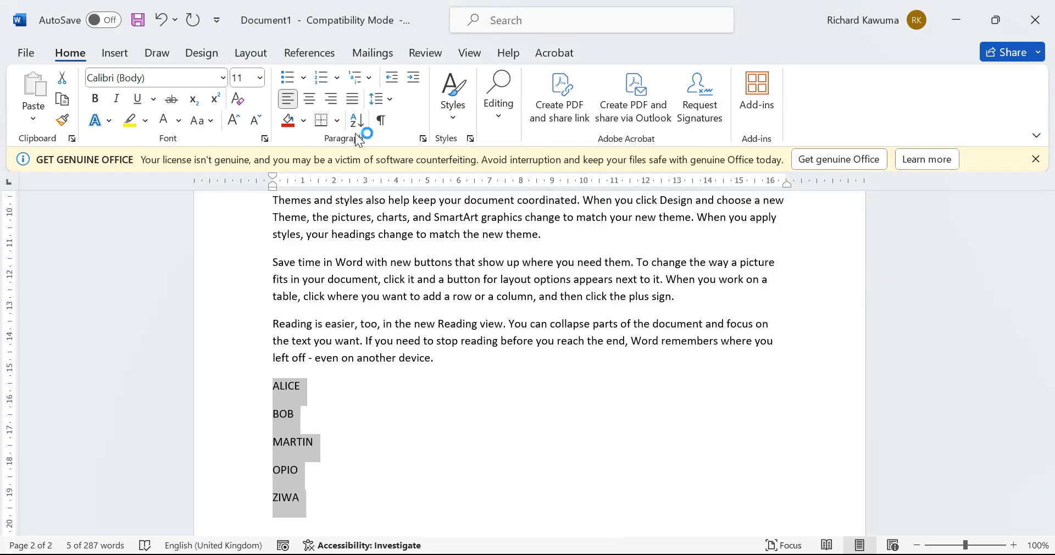
Re-sort the names descending so the list runs from ZIWA down to ALICE
click(355, 116)
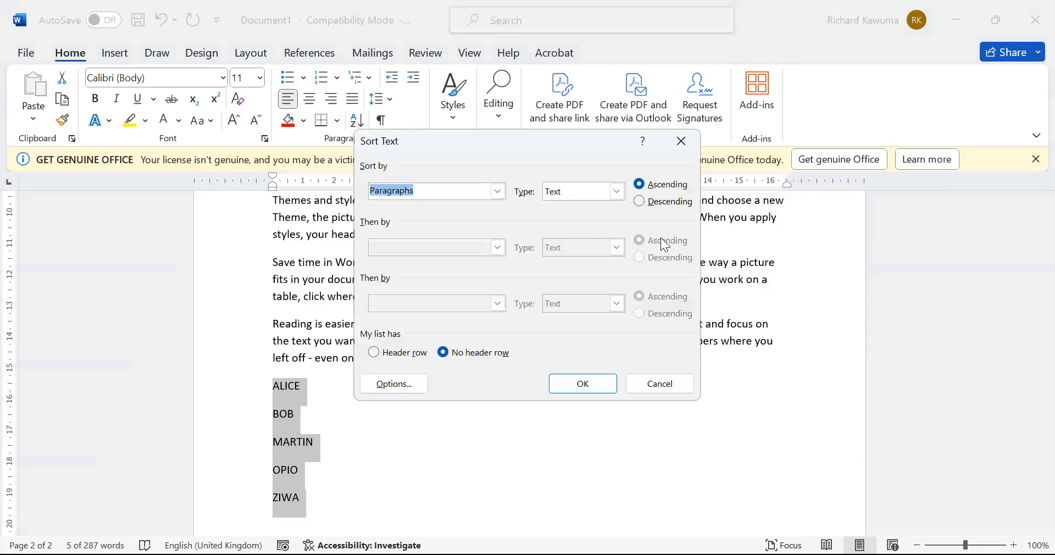
click(646, 204)
click(594, 383)
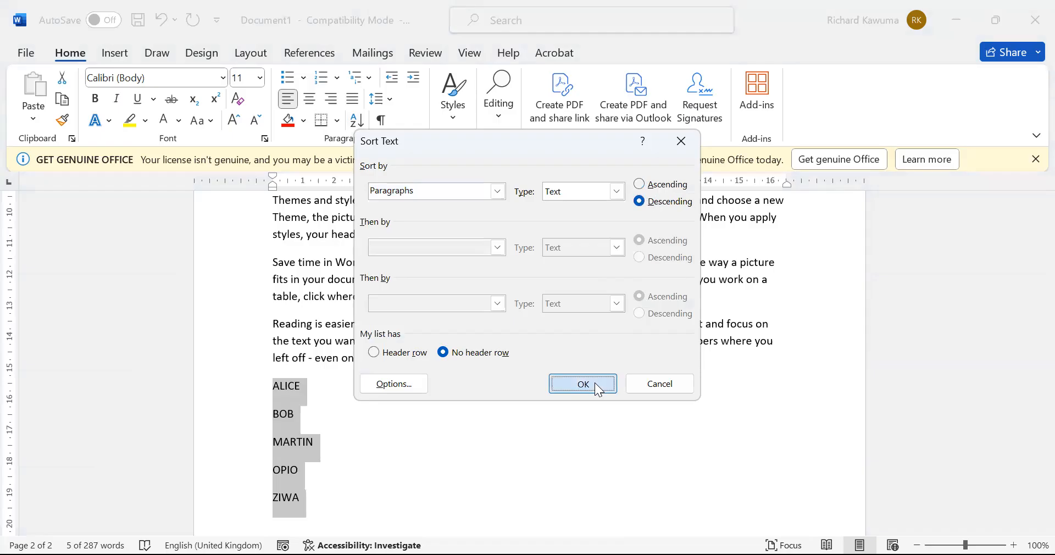
click(428, 465)
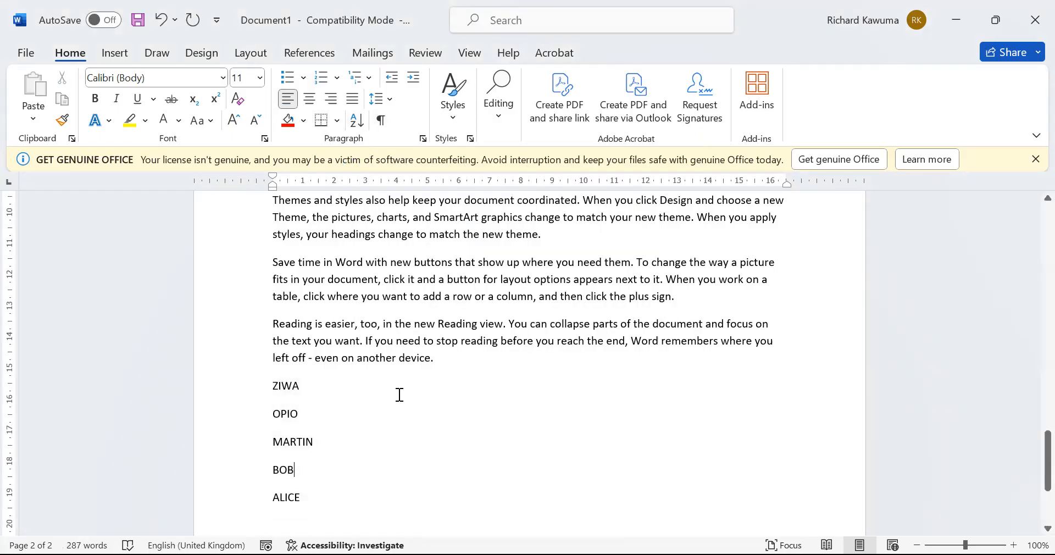
scroll(398, 395, up, 10)
click(411, 285)
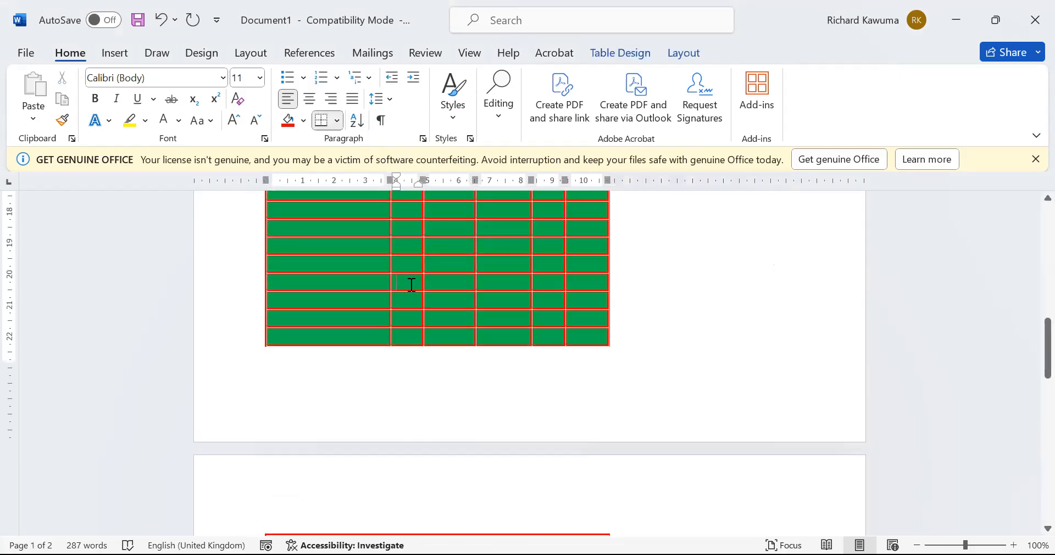
click(625, 53)
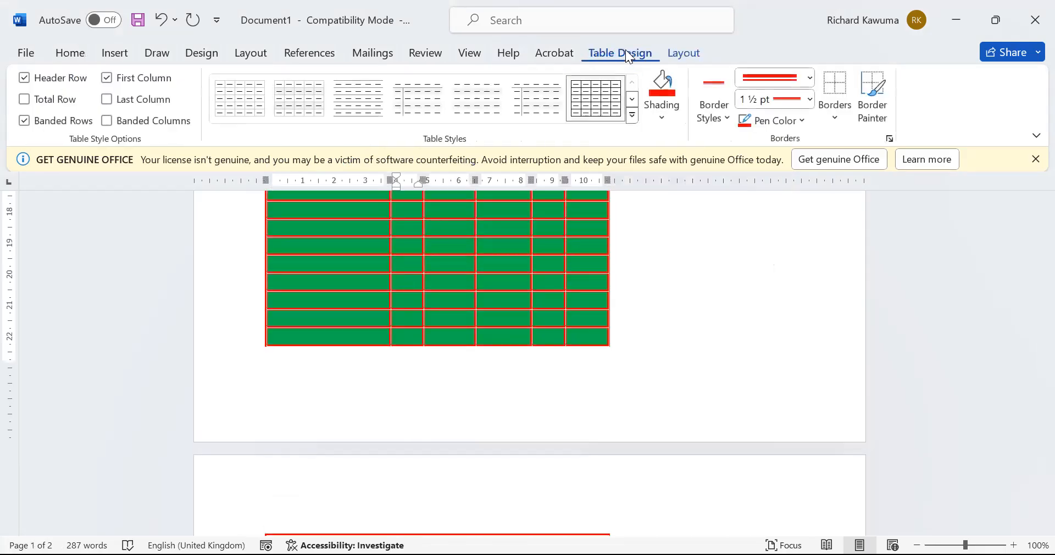
click(685, 51)
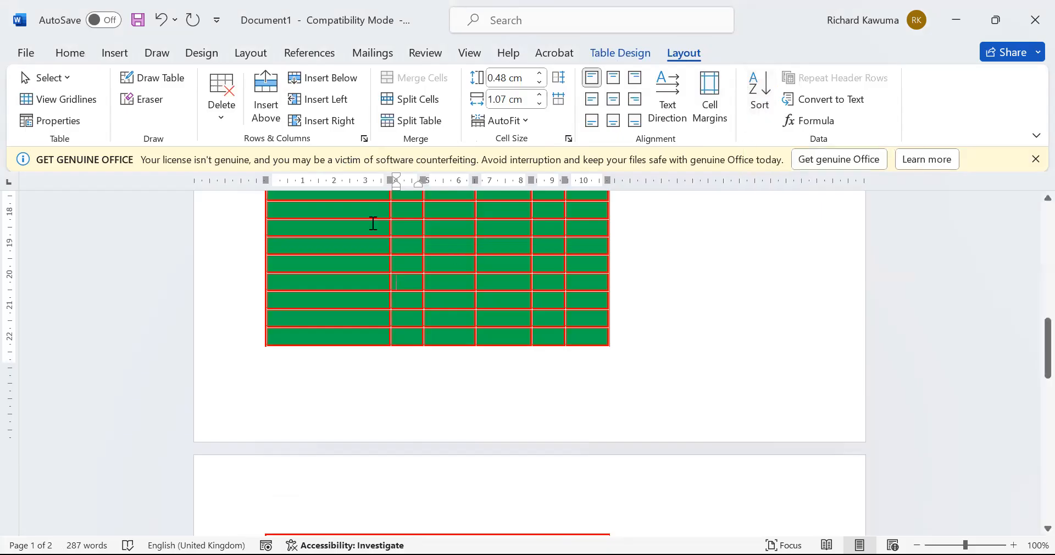
click(56, 54)
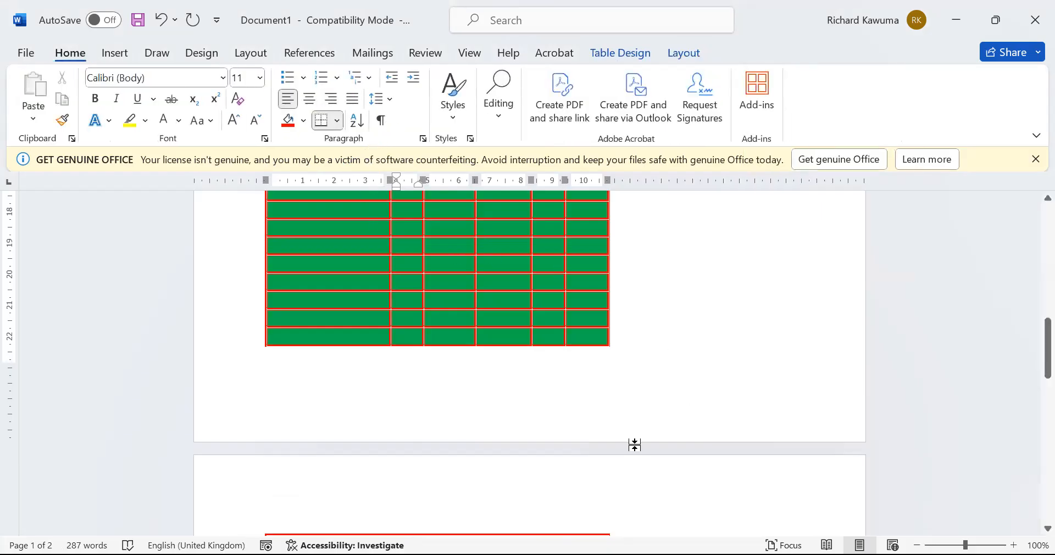
scroll(633, 445, down, 9)
click(491, 290)
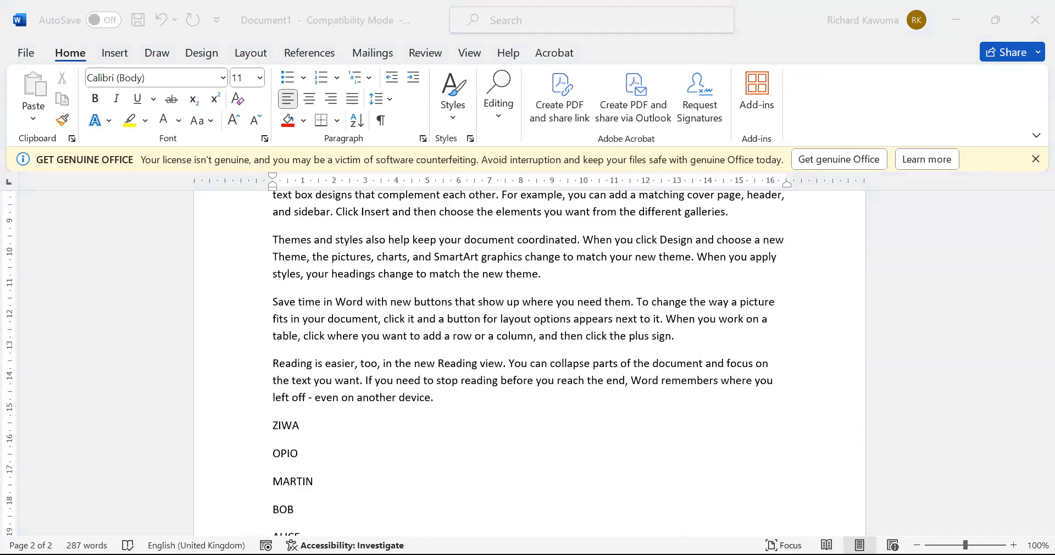
Add an empty line after the last name and insert a page break with Ctrl+Enter
scroll(356, 387, down, 5)
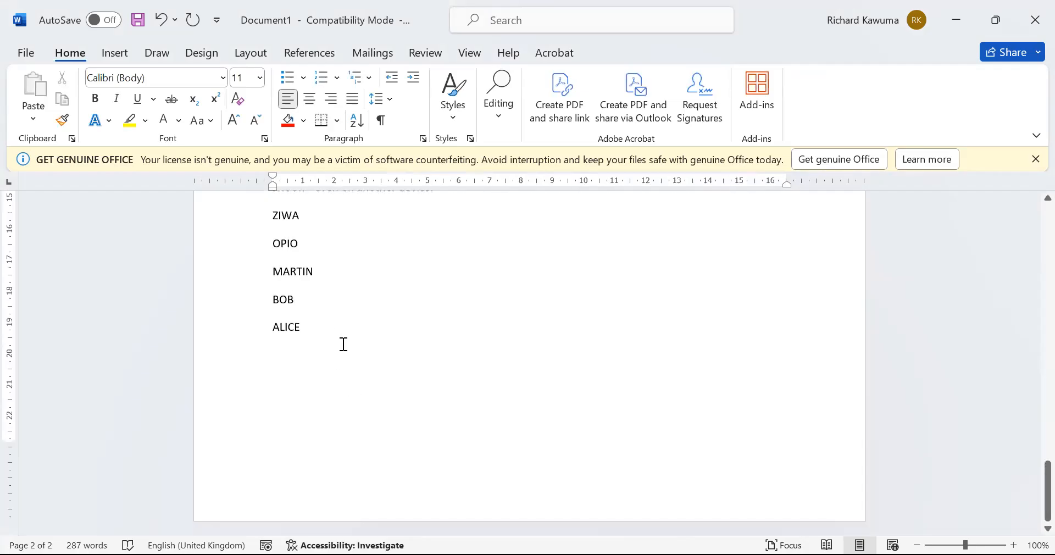
click(341, 317)
key(Return)
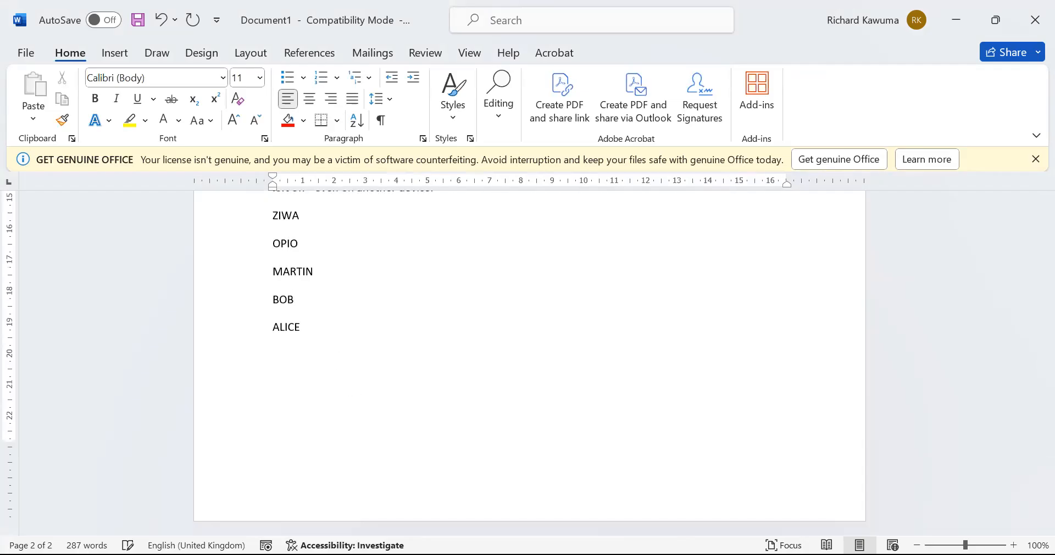
key(ctrl+Return)
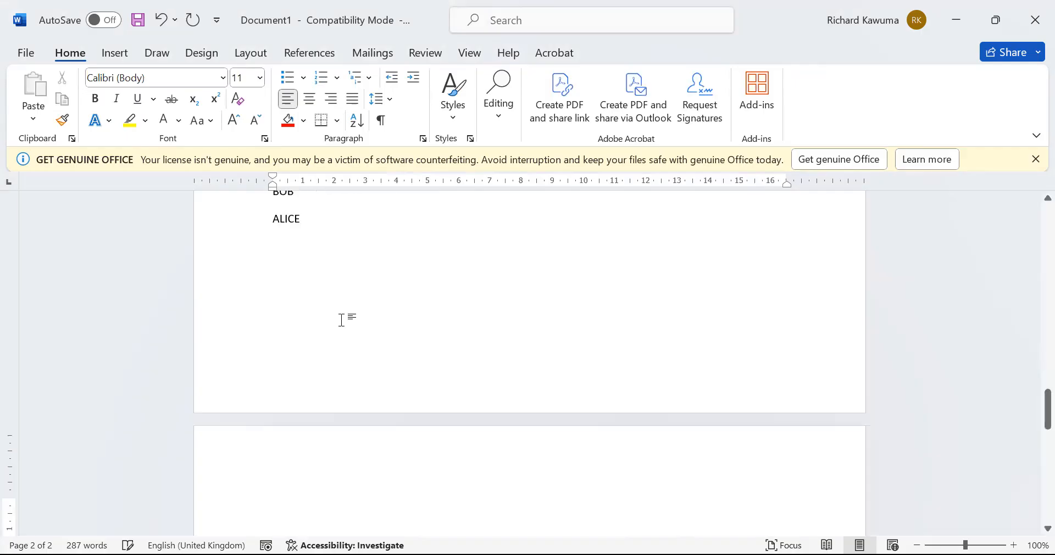
scroll(347, 313, down, 5)
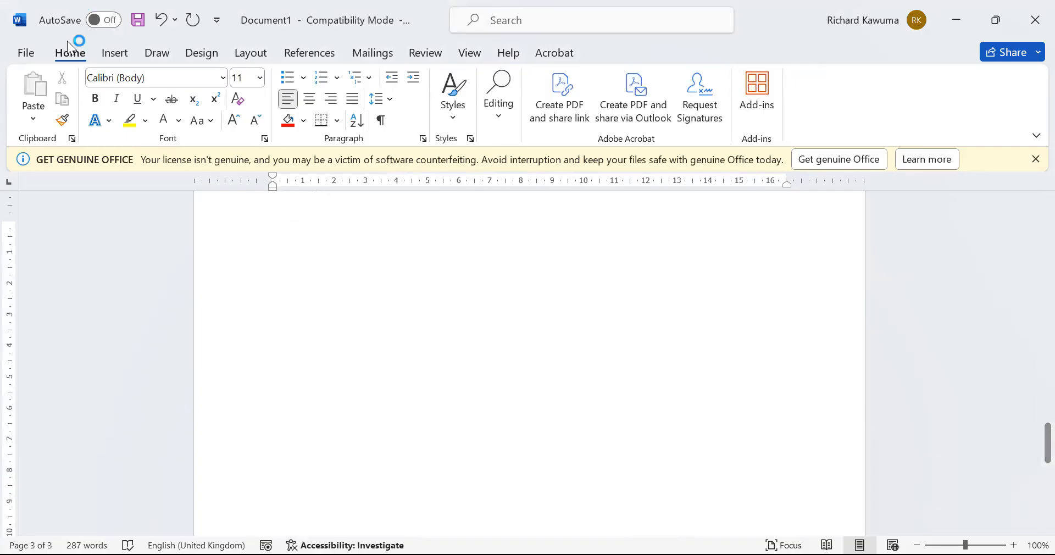
Bring up the Insert Pictures choices and scroll back through the pages
click(123, 55)
click(181, 120)
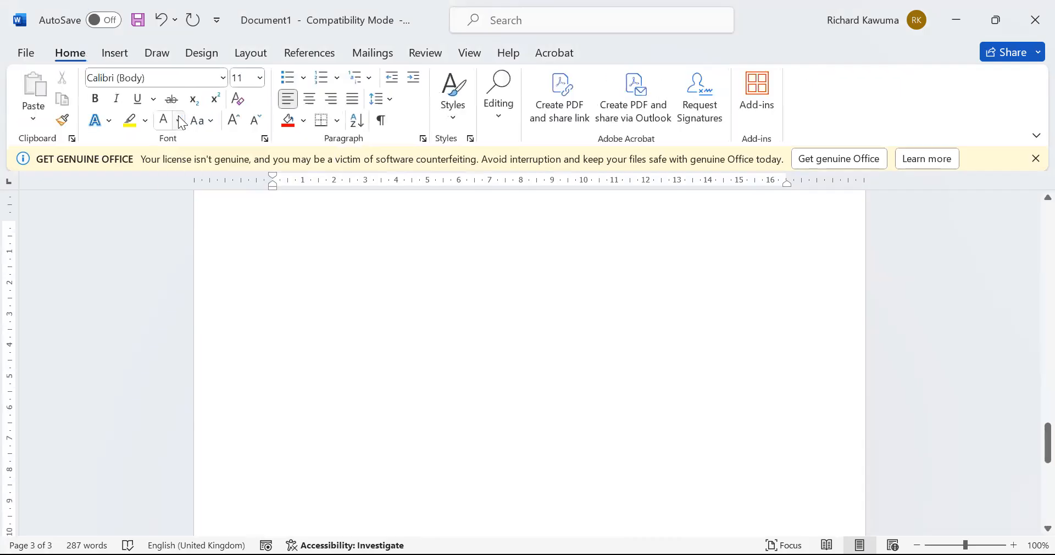
scroll(509, 510, up, 10)
scroll(510, 511, up, 3)
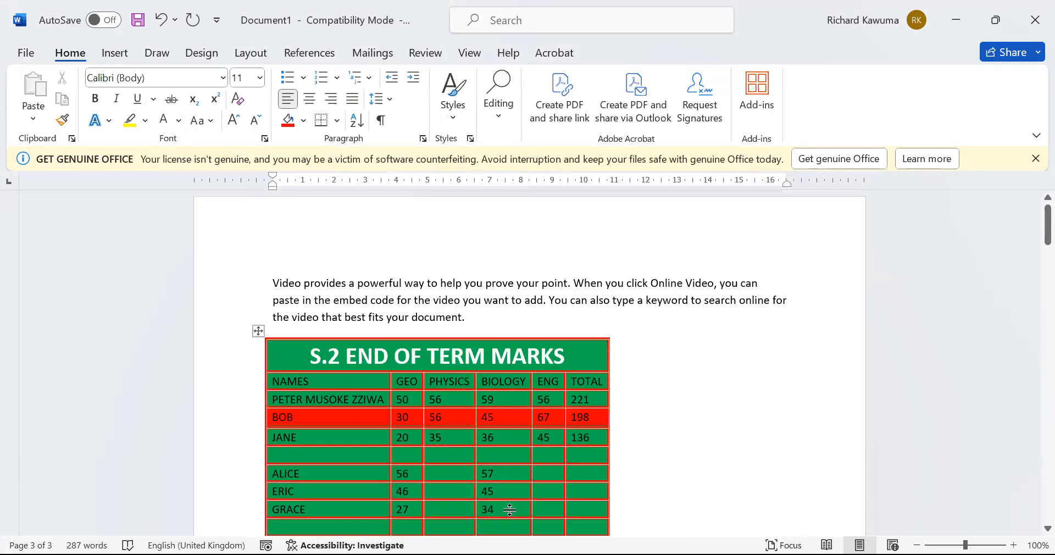
scroll(510, 511, down, 8)
scroll(510, 511, down, 5)
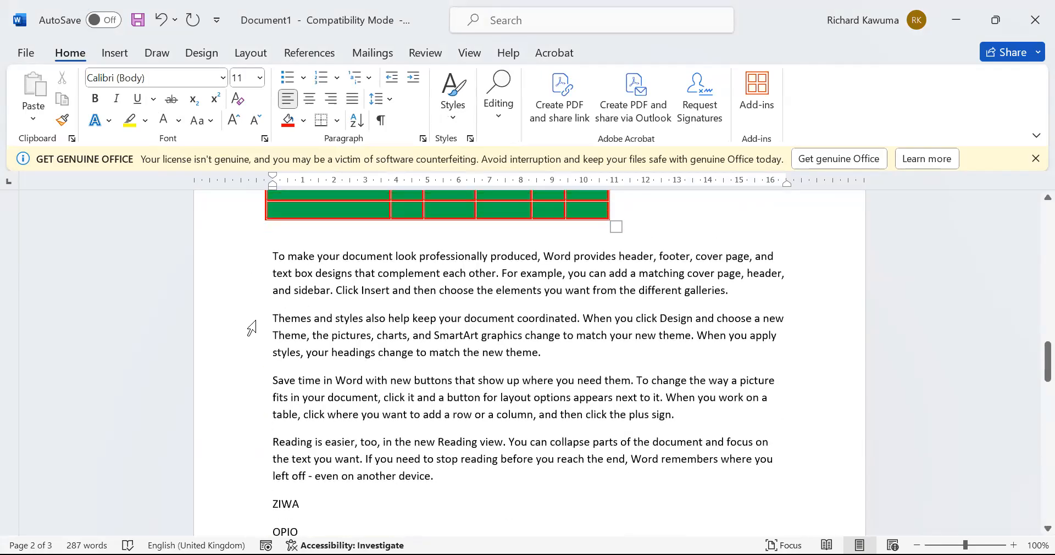
Put the caret at the start of the Themes paragraph and choose to insert a picture from this device
click(275, 319)
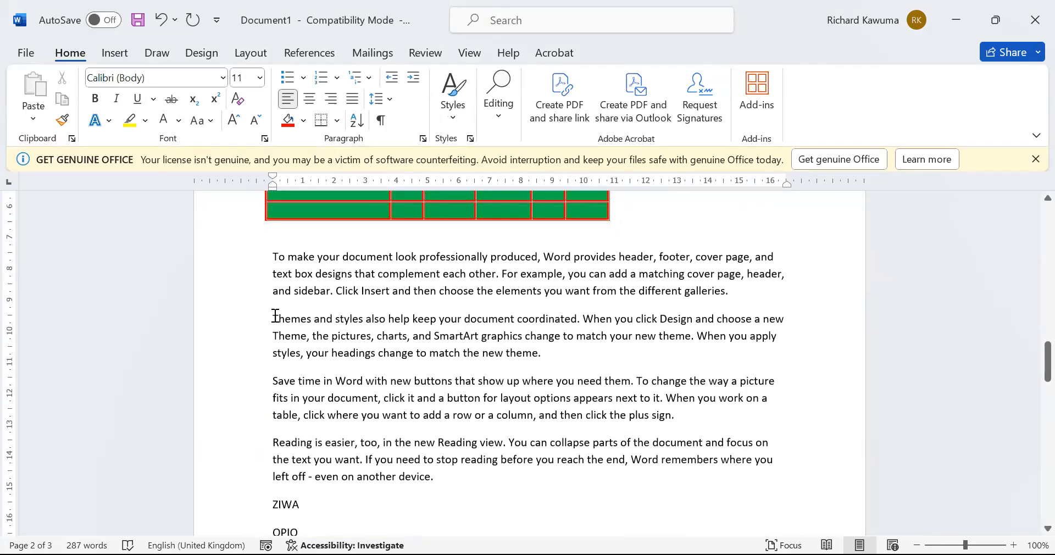
click(110, 61)
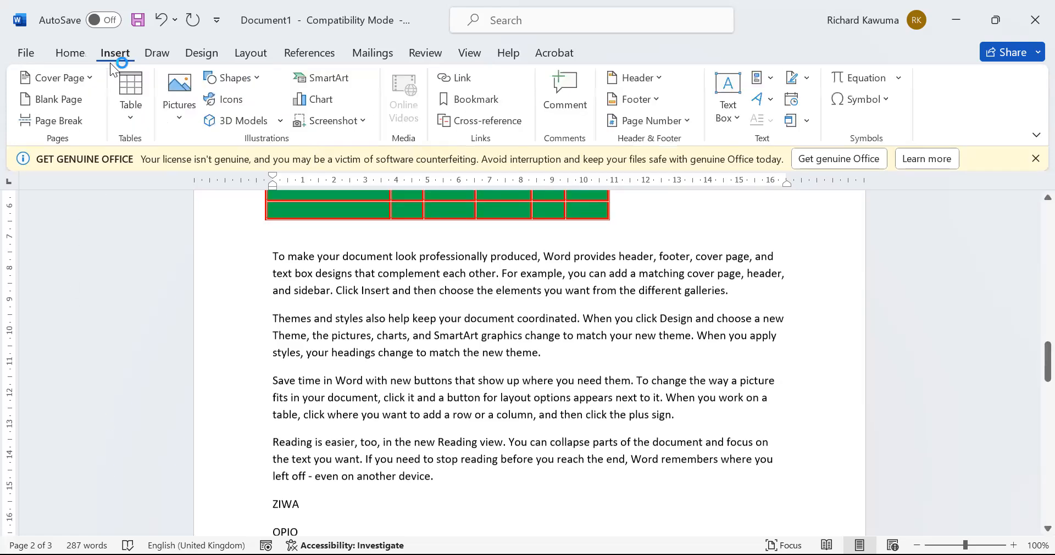
click(176, 121)
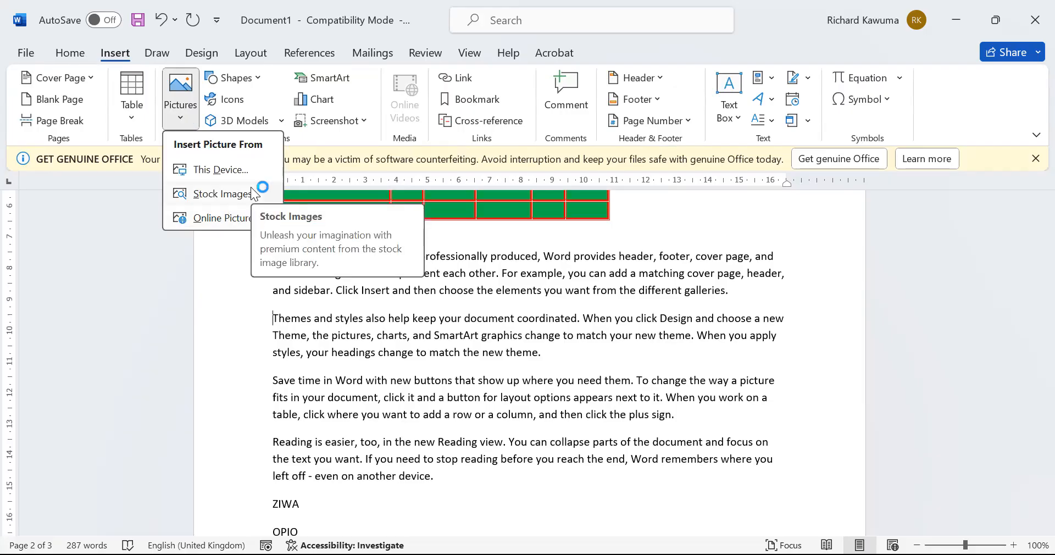
click(228, 161)
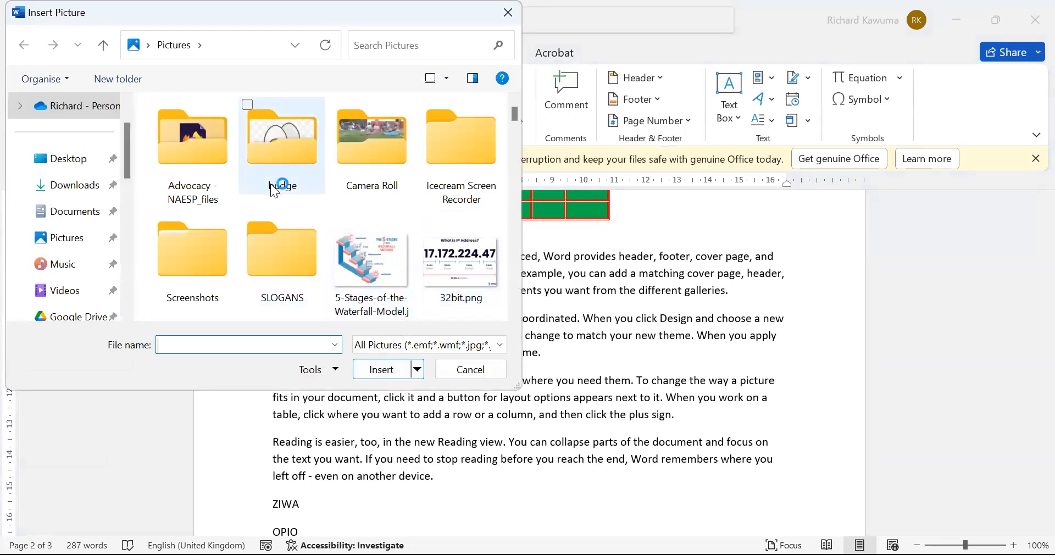
Insert nkumba-university-logo_0.png from the Pictures folder
scroll(274, 196, down, 6)
scroll(274, 197, down, 6)
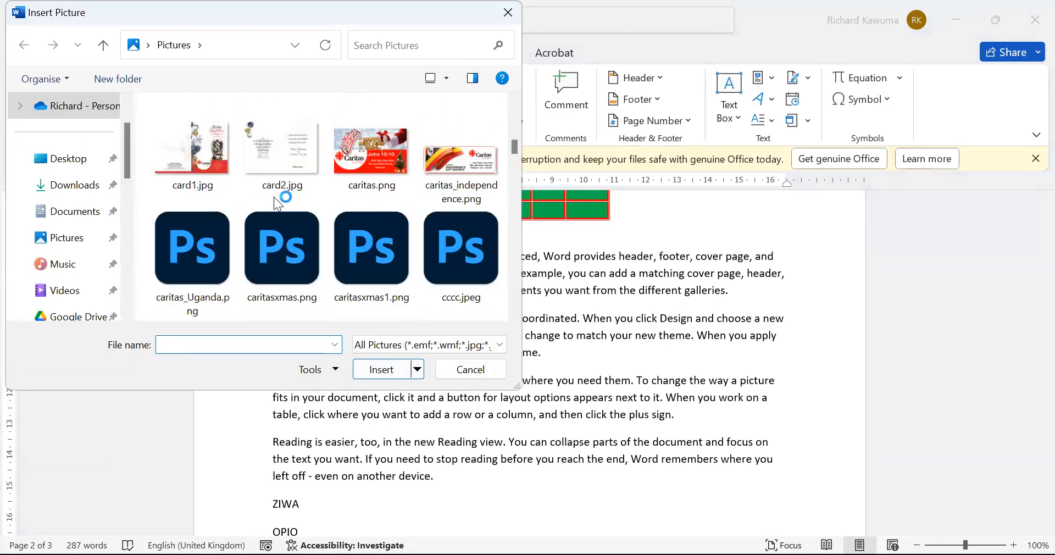
scroll(274, 197, down, 4)
scroll(274, 197, down, 4)
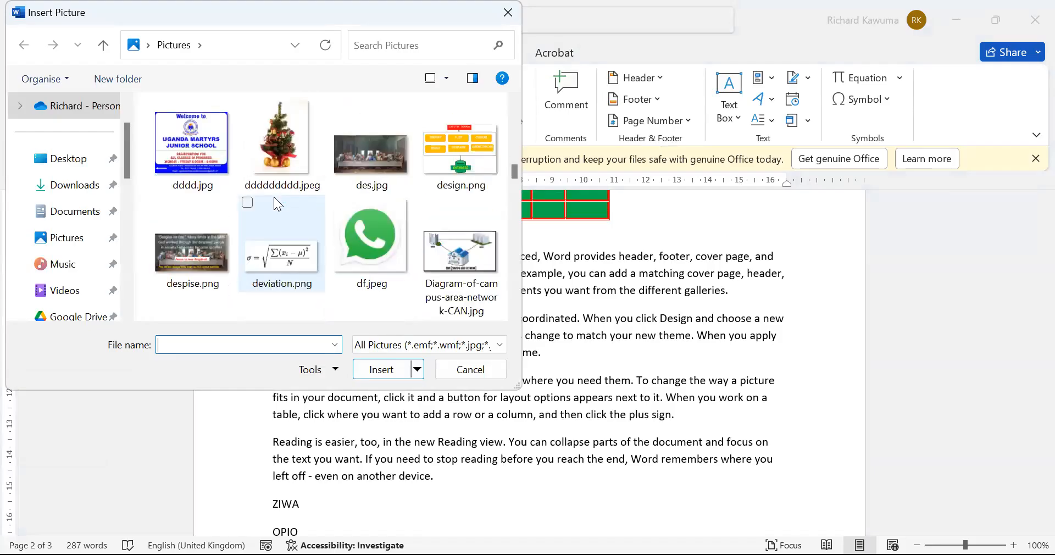
scroll(273, 197, down, 12)
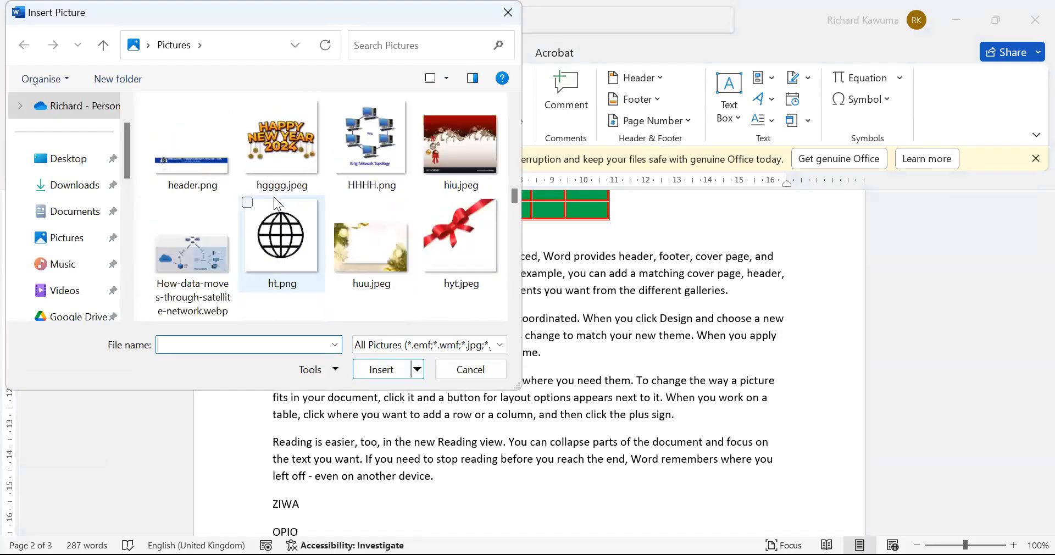
scroll(274, 197, down, 10)
scroll(274, 197, down, 4)
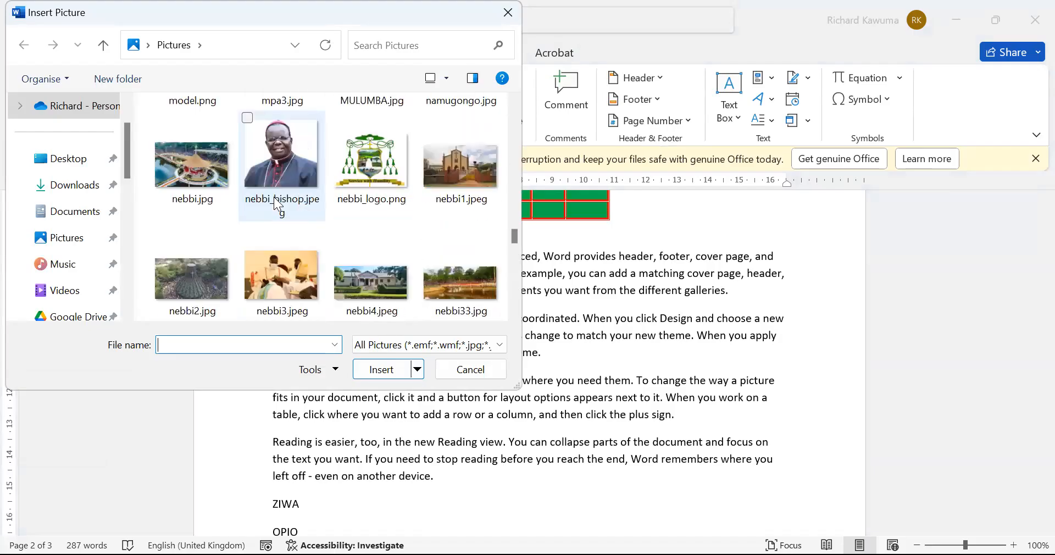
scroll(274, 197, down, 6)
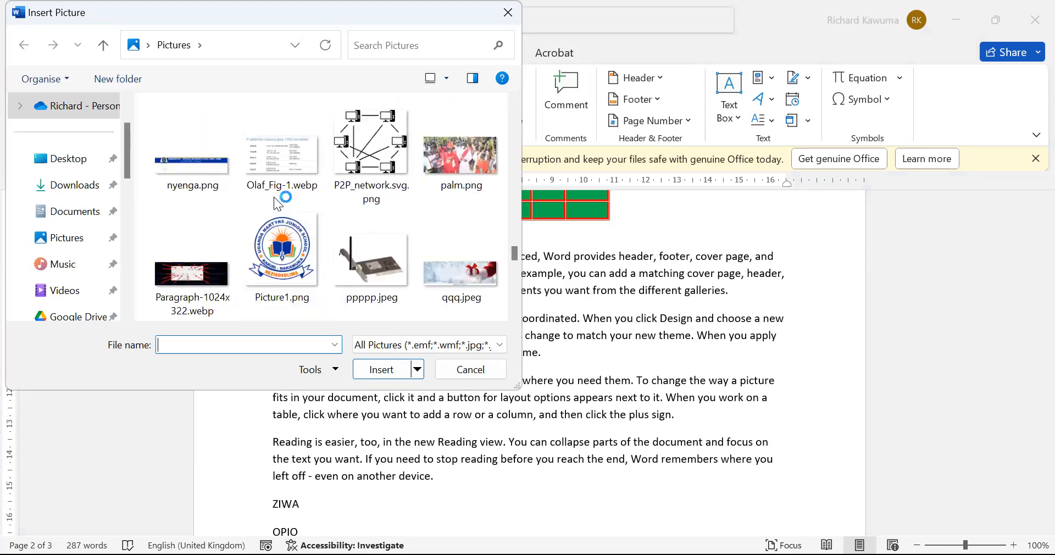
scroll(278, 204, up, 3)
click(280, 270)
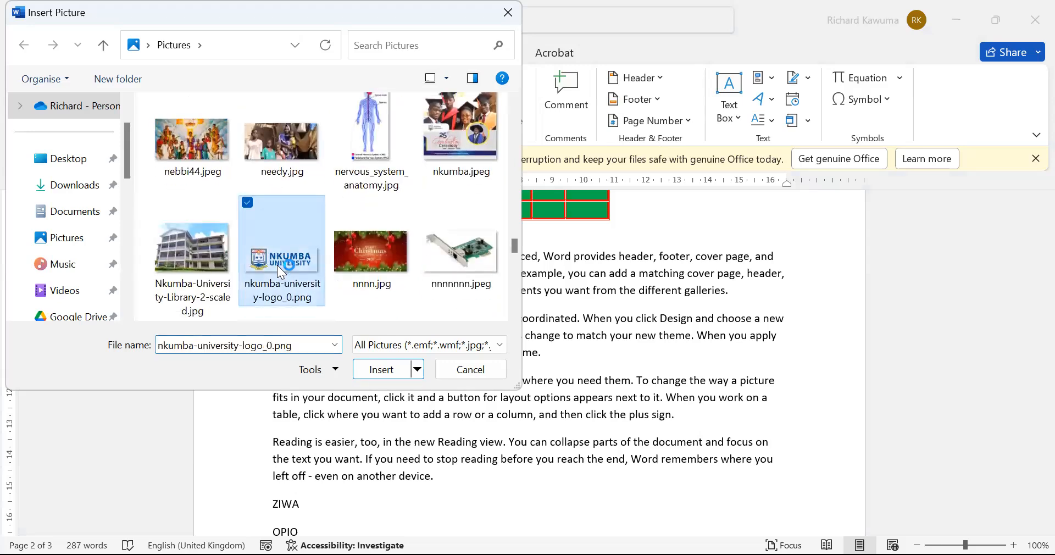
click(390, 373)
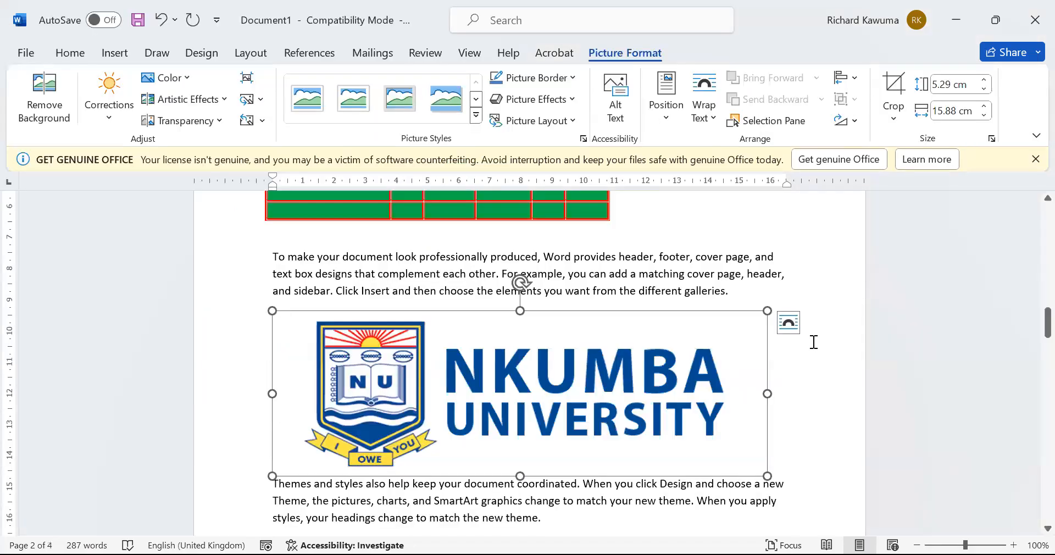
Select the logo, try Remove Background and undo it to keep the original colours, then bring up Corrections
click(813, 342)
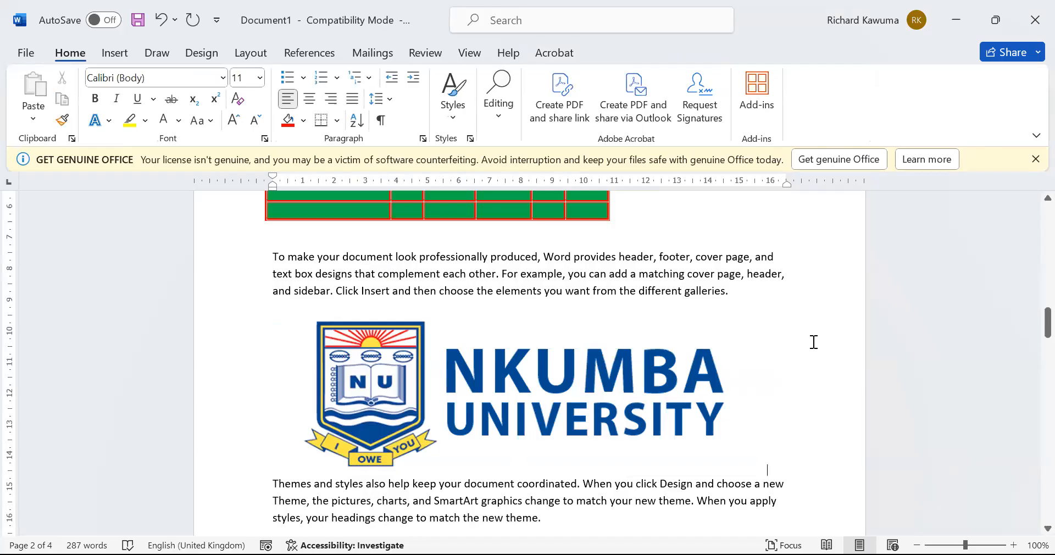
double_click(652, 389)
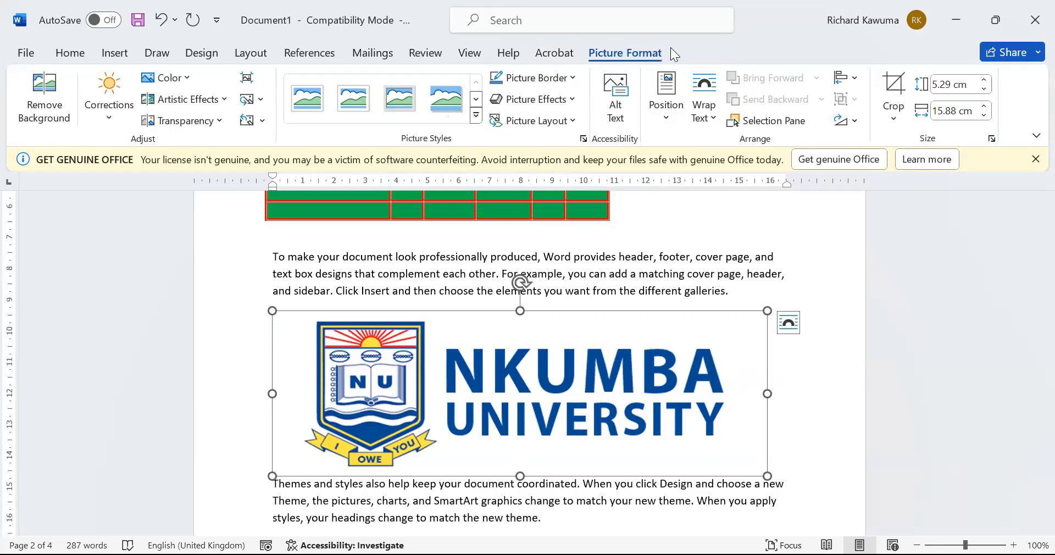
click(680, 277)
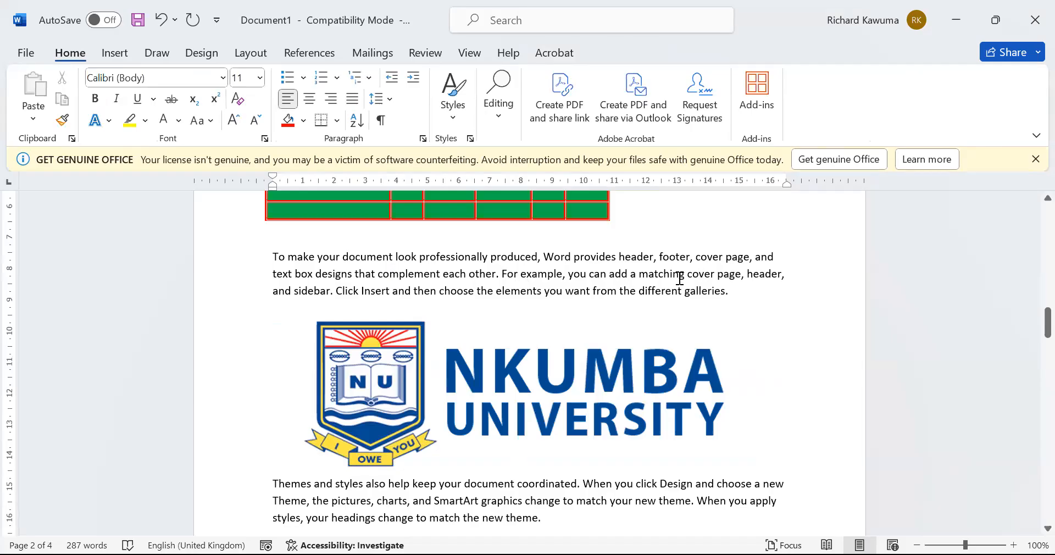
click(556, 386)
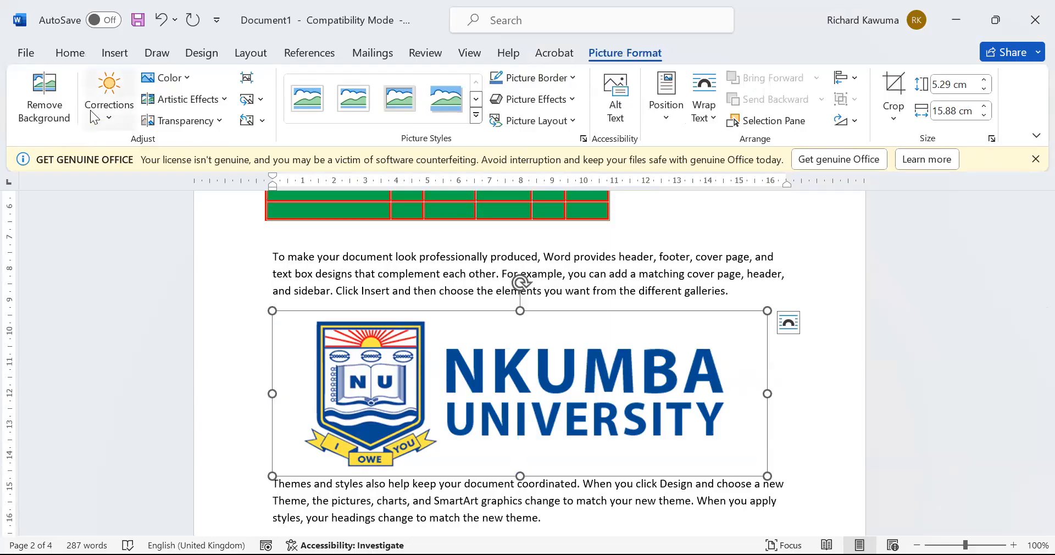
click(62, 95)
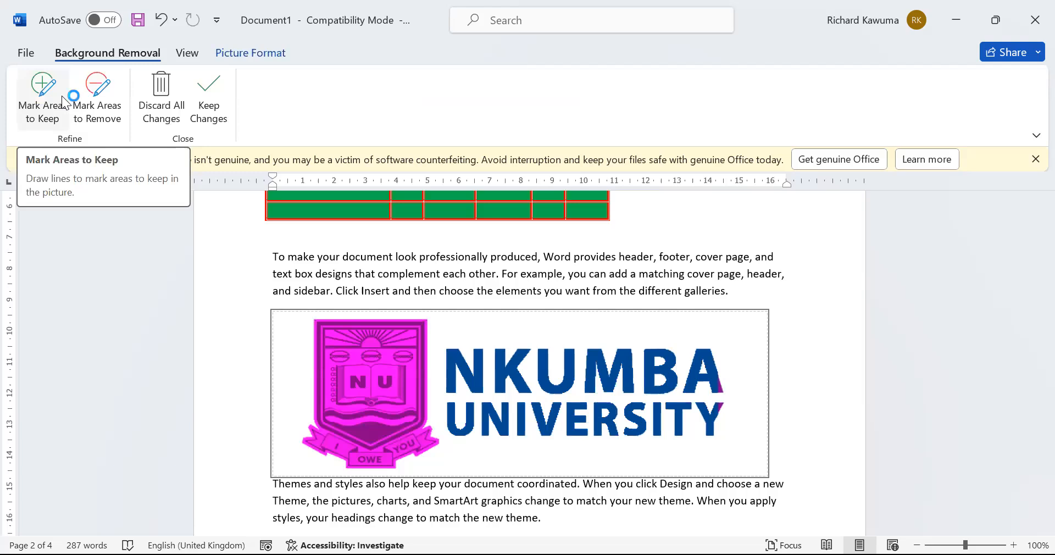
key(ctrl+z)
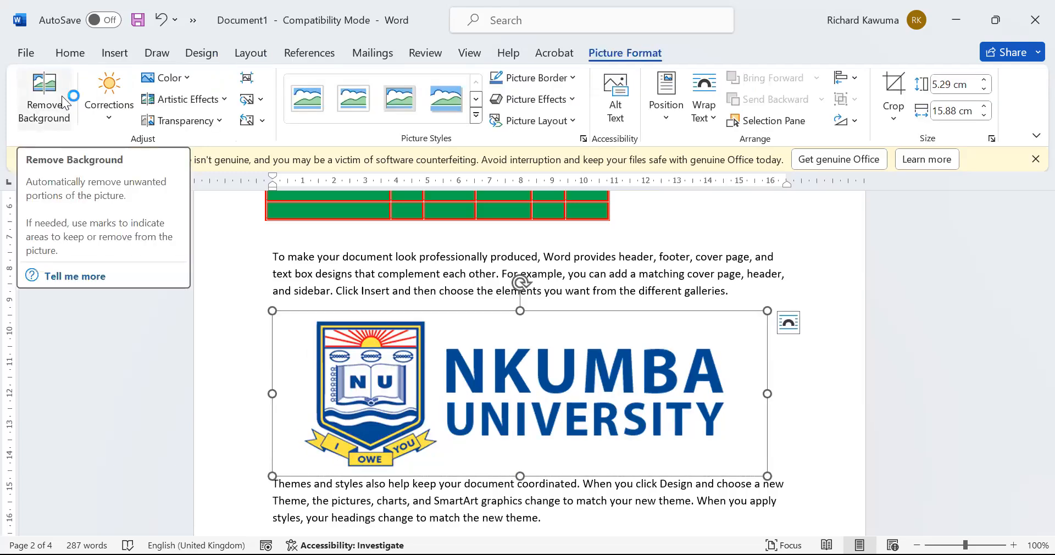
click(94, 104)
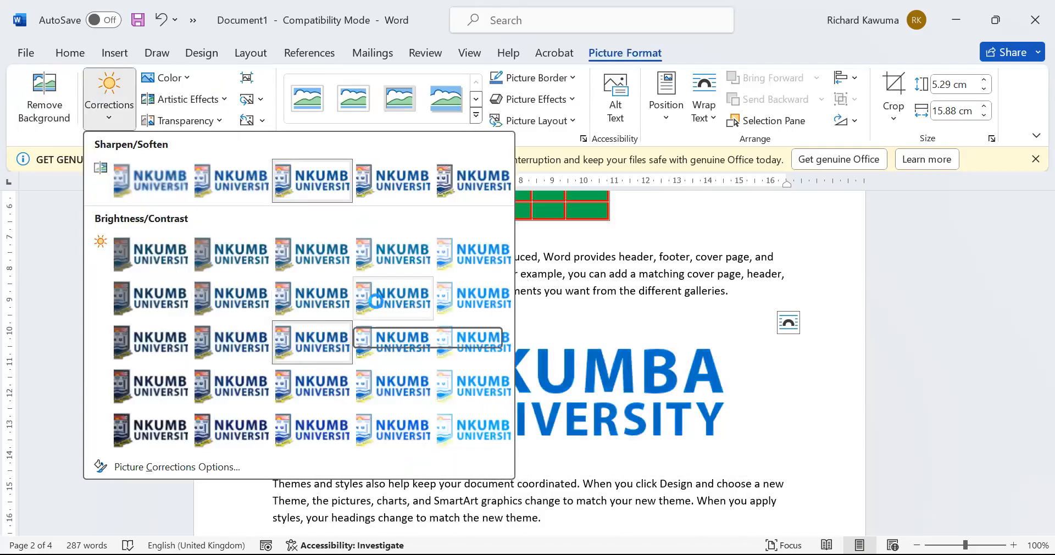
Apply Brightness 0%/Contrast -20% to the logo, undoing a trial light red recolour and leaving transparency unchanged
click(320, 315)
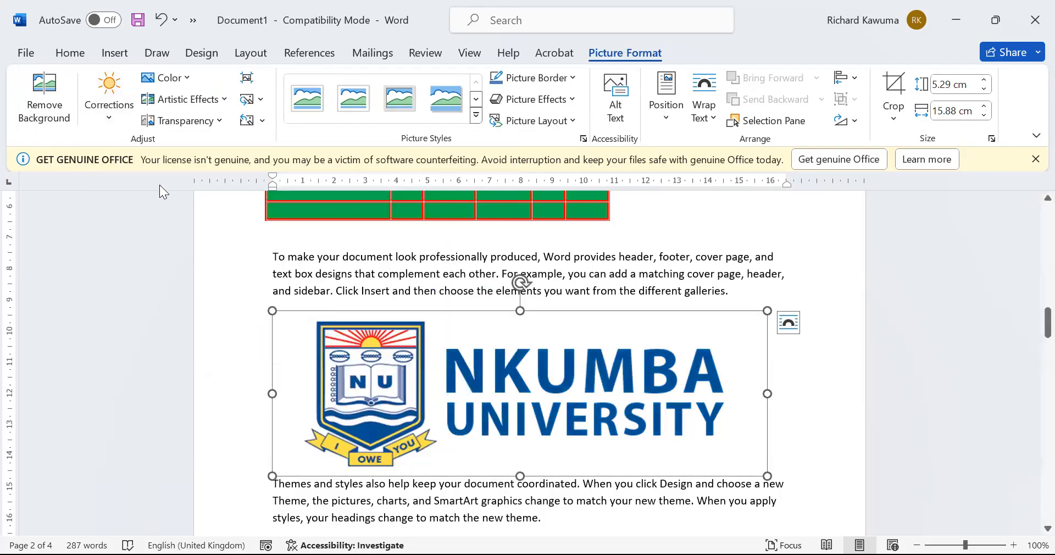
click(188, 77)
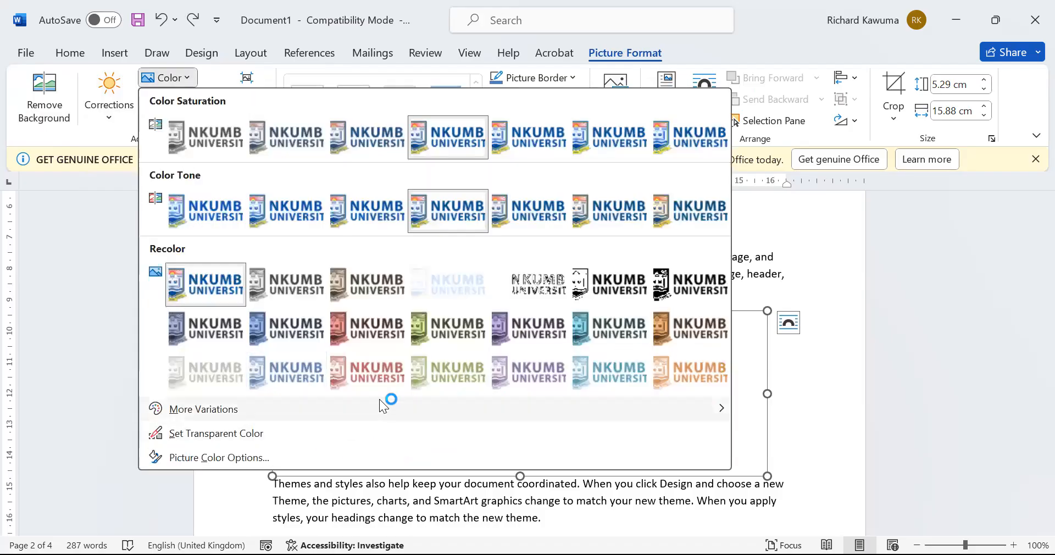
click(391, 382)
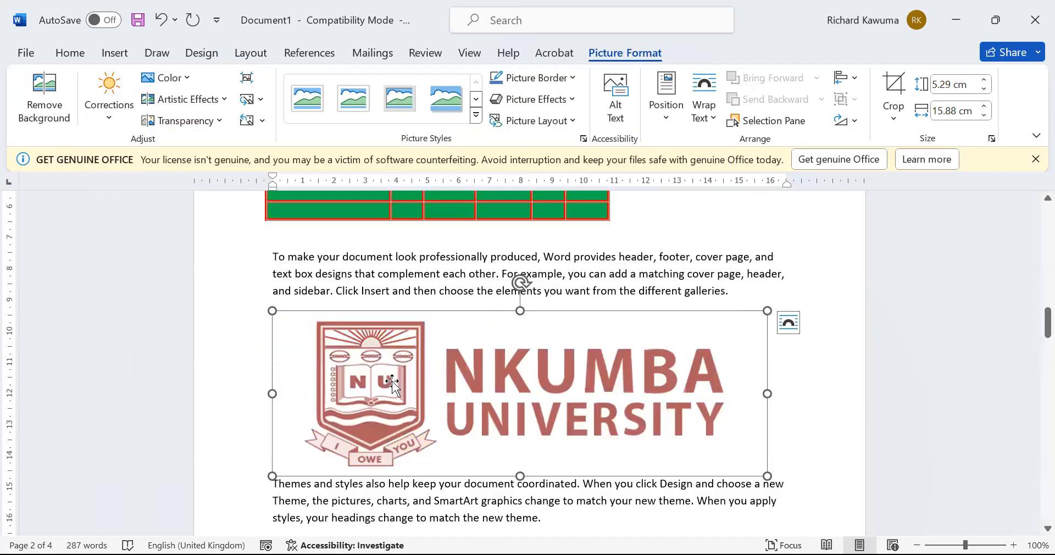
key(ctrl+z)
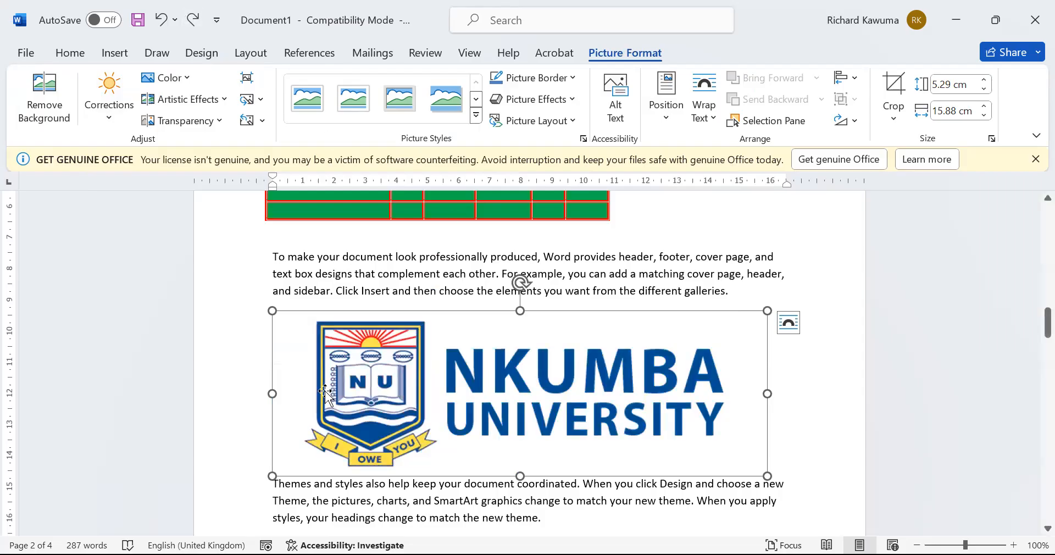
click(204, 125)
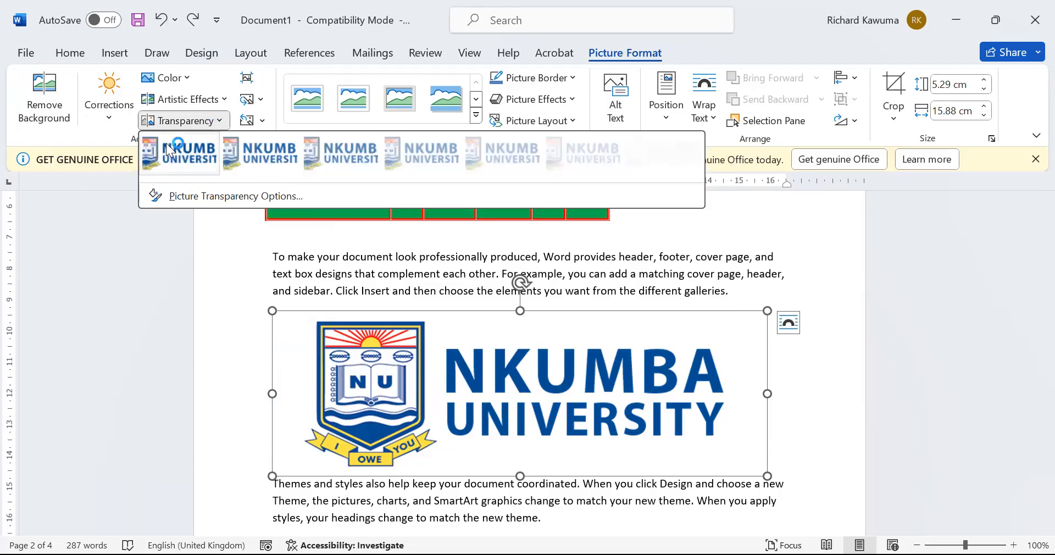
click(516, 271)
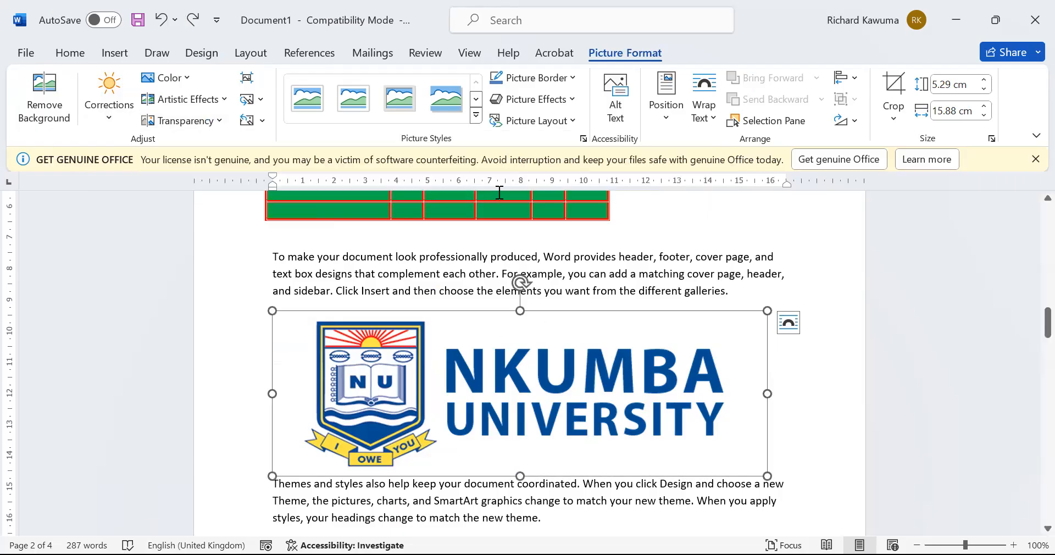
Try several picture styles on the logo, settling on the perspective shadow style
click(439, 98)
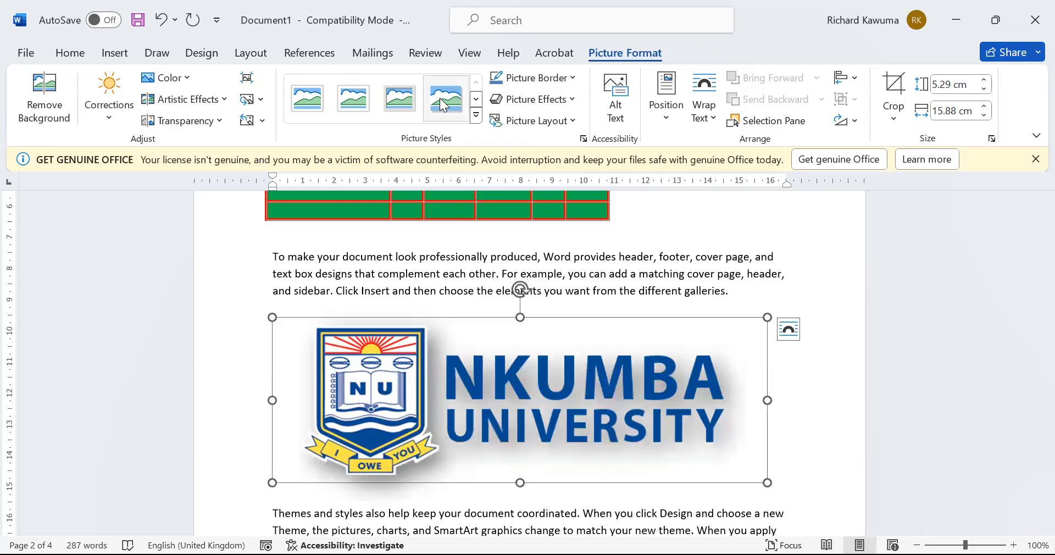
click(476, 99)
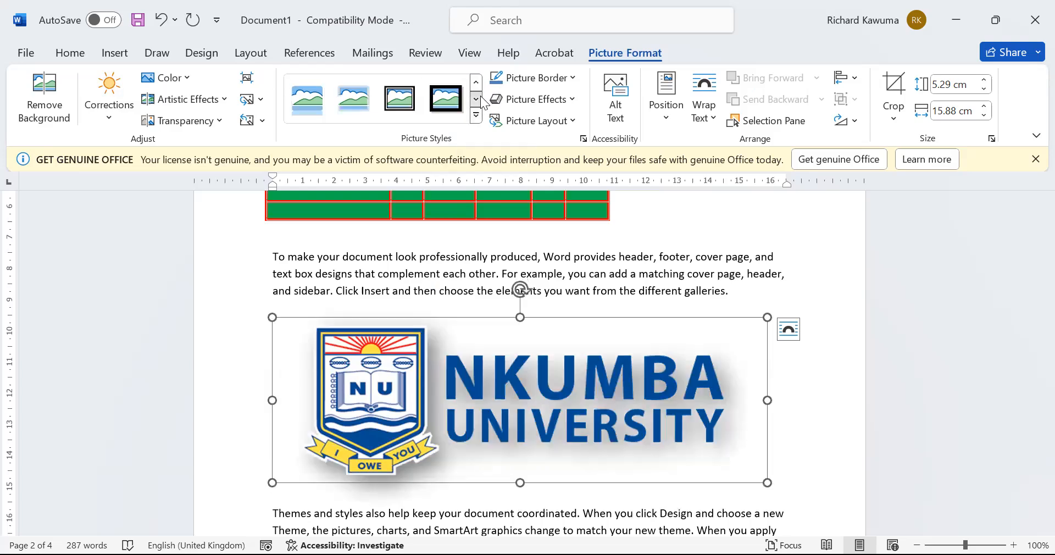
click(353, 108)
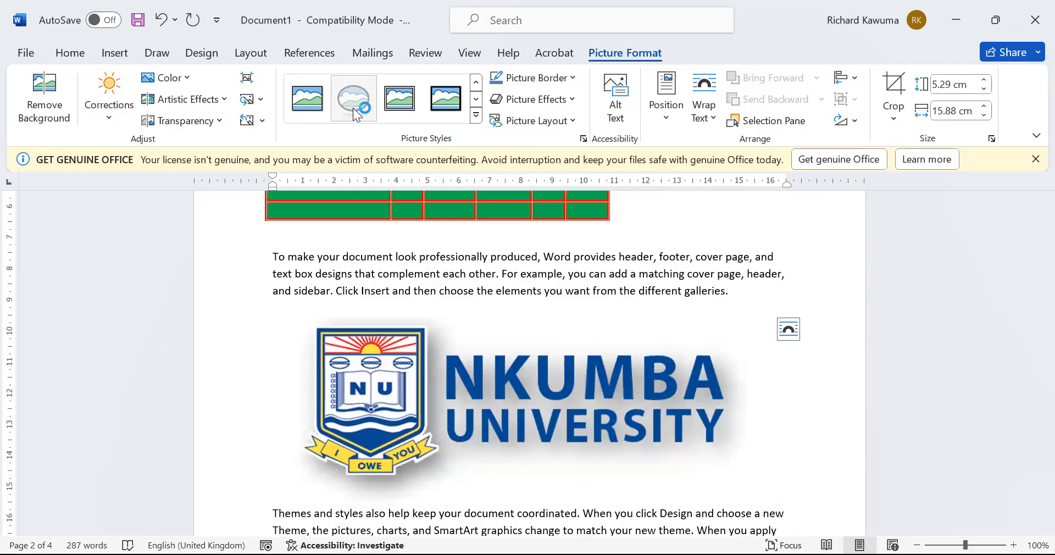
click(476, 99)
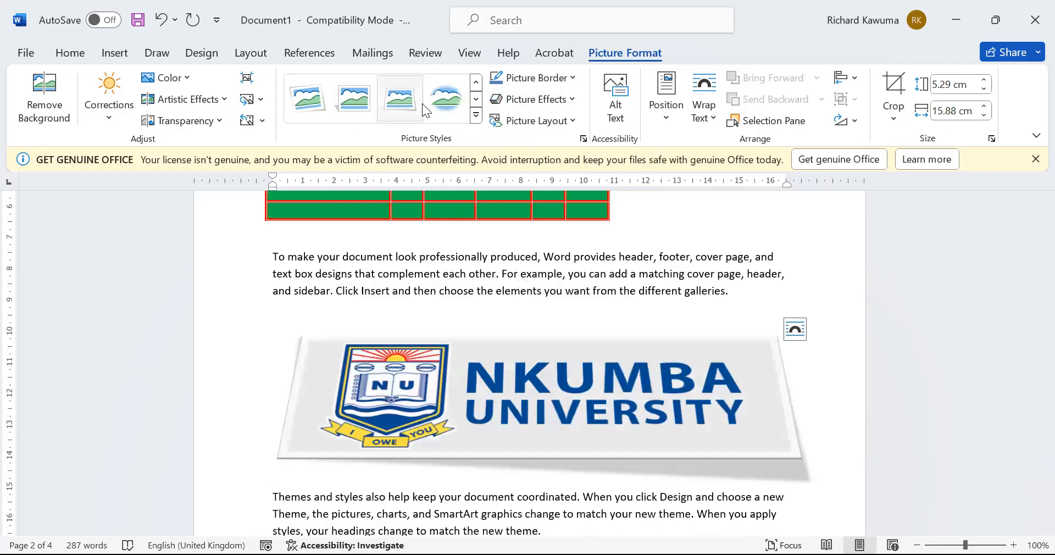
click(422, 103)
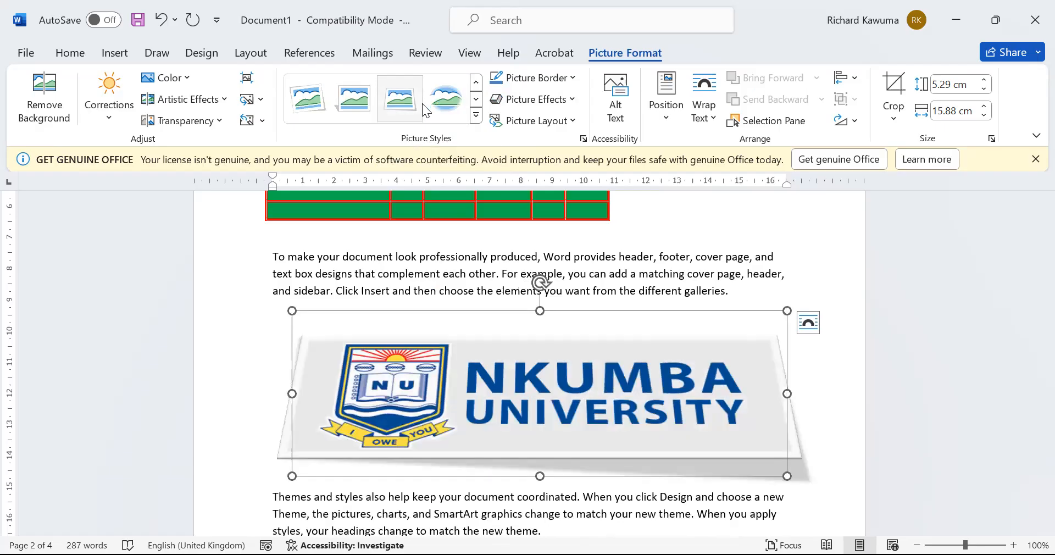
Give the logo a red picture border and a red glow effect
click(573, 80)
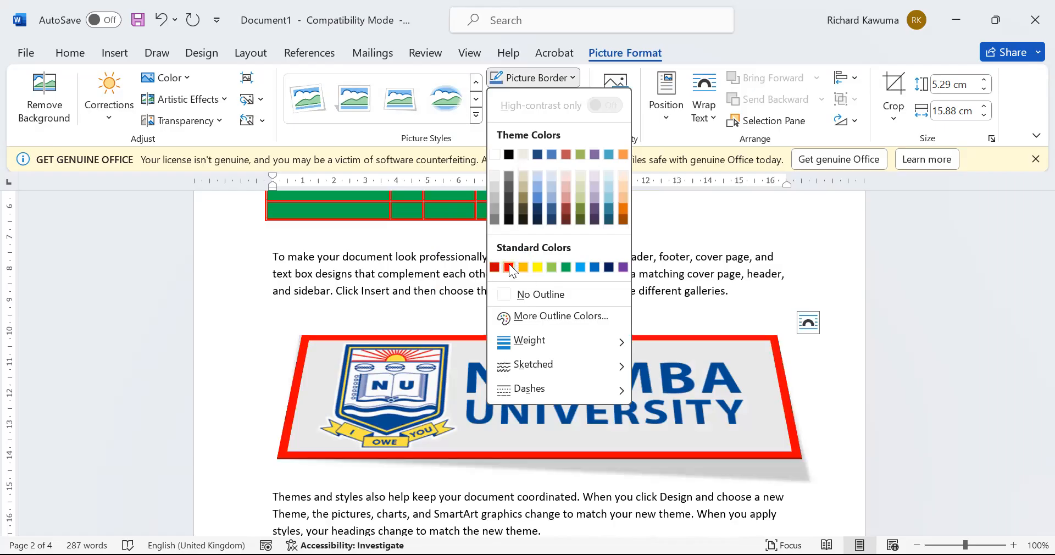
click(509, 266)
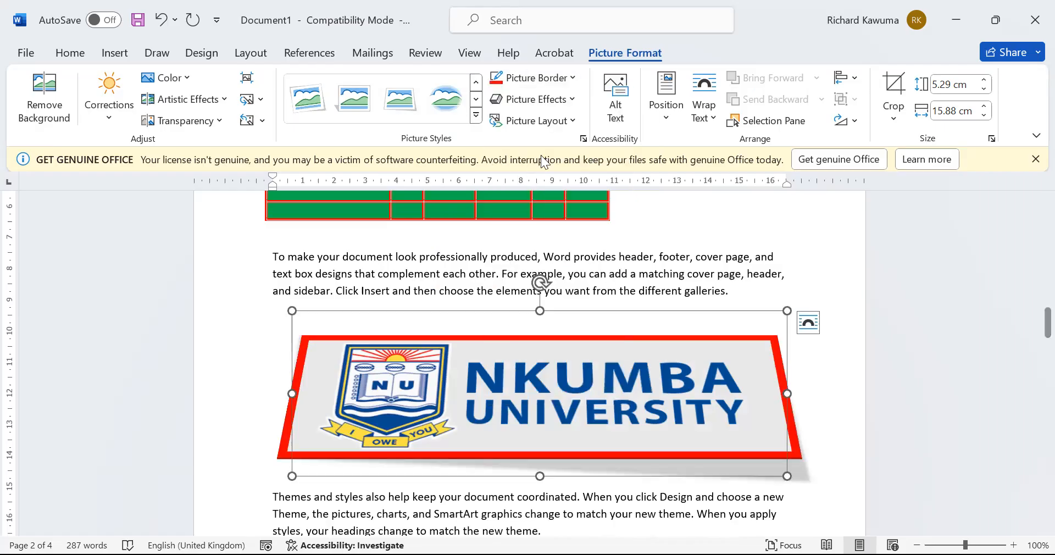
click(574, 103)
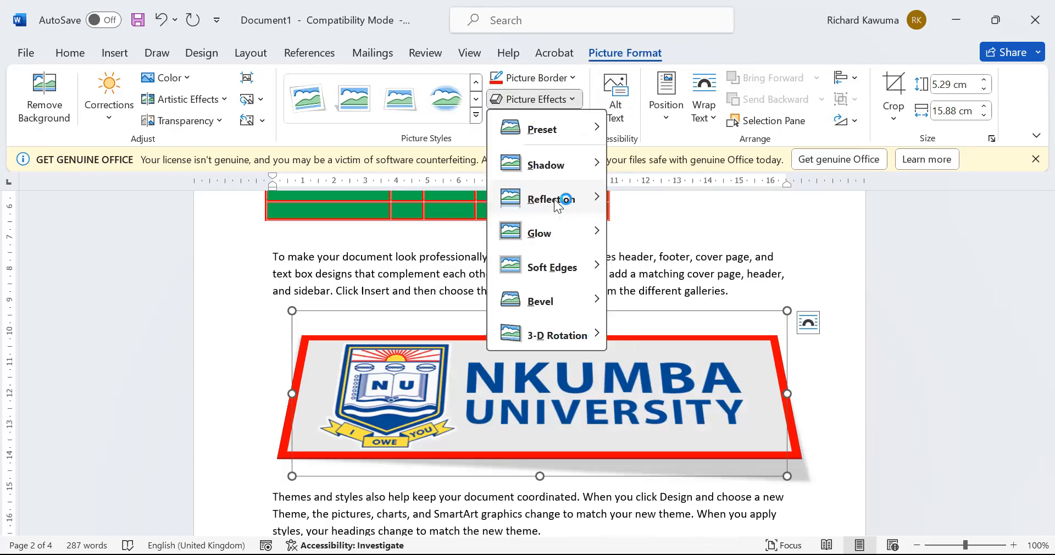
mouse_move(561, 241)
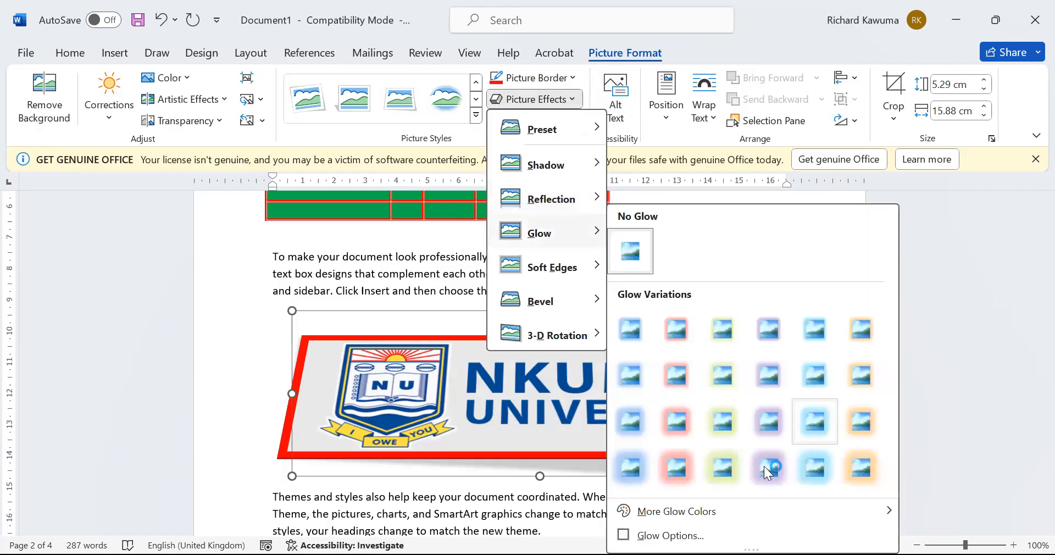
click(686, 468)
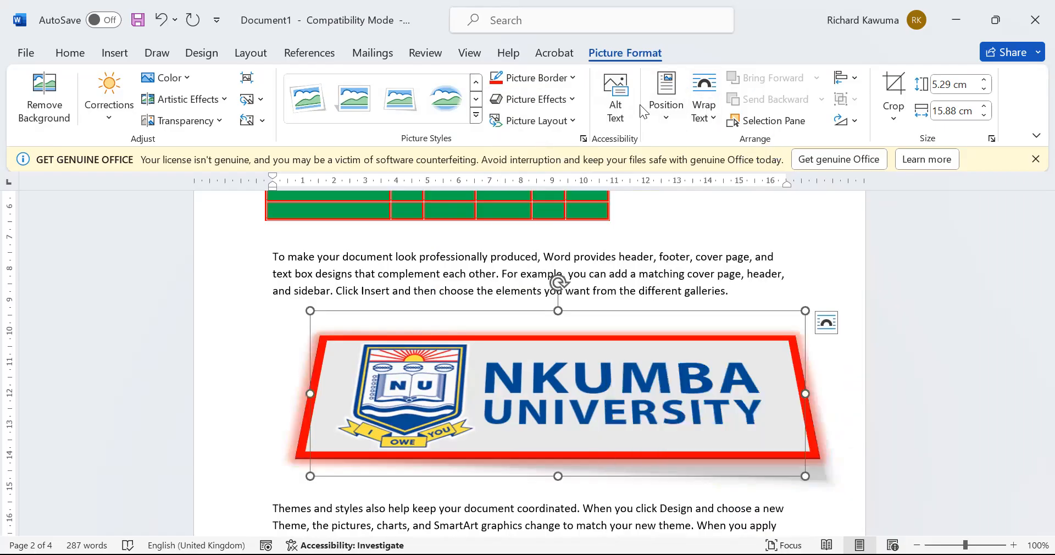
Position the logo at top centre, then move it to the middle of the page
click(666, 109)
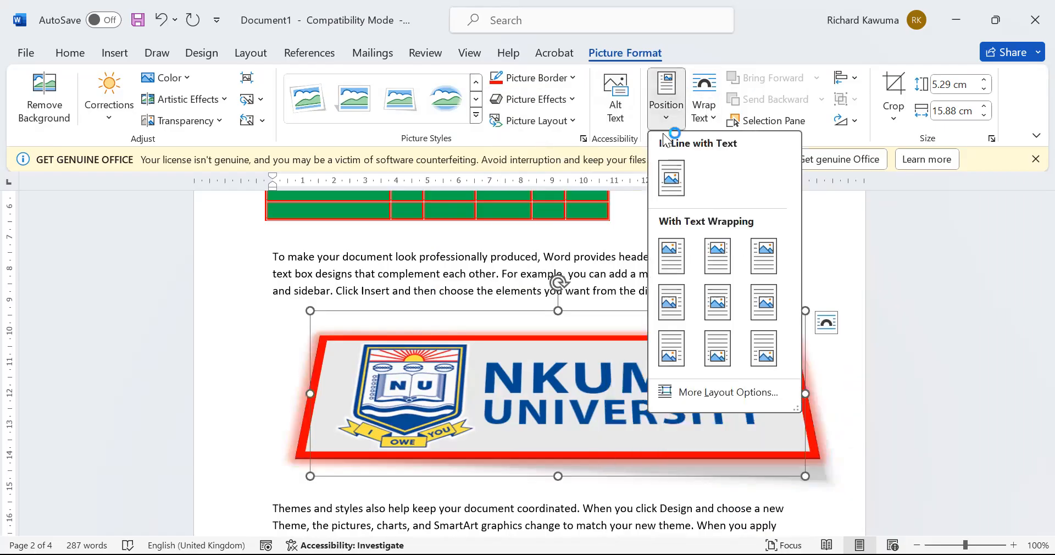
click(722, 270)
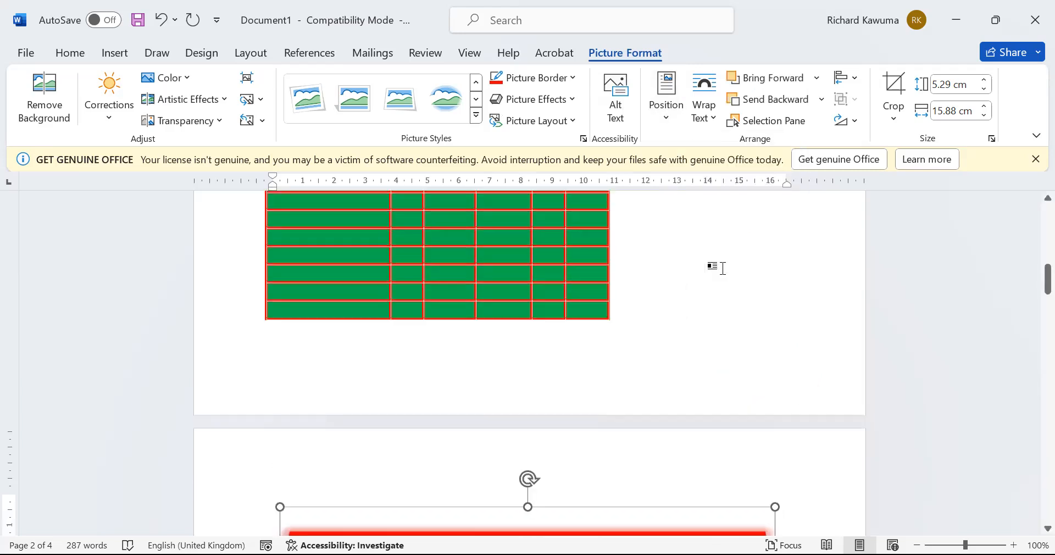
click(670, 113)
click(720, 302)
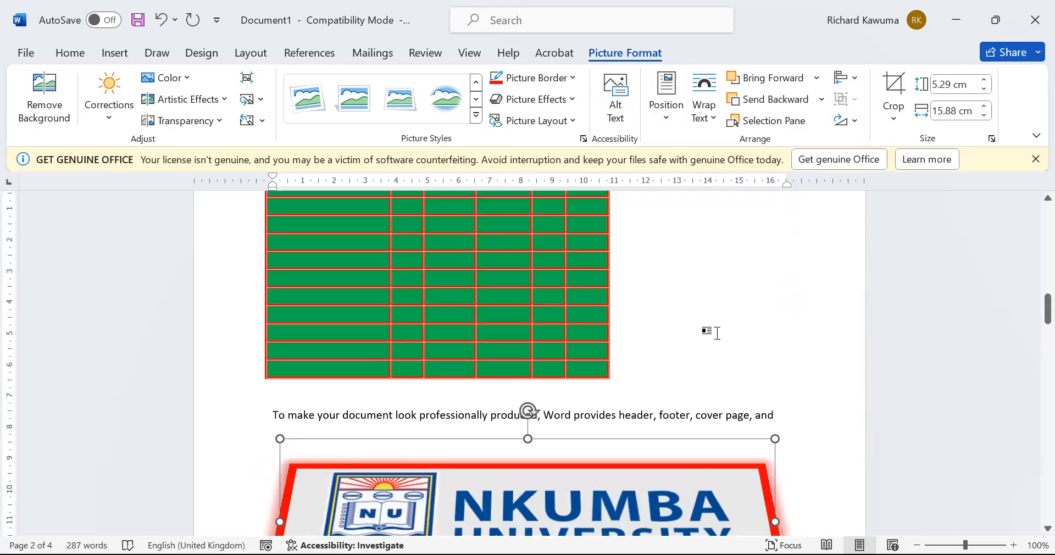
Set the logo's text wrapping to Behind Text, then to In Front of Text
click(715, 116)
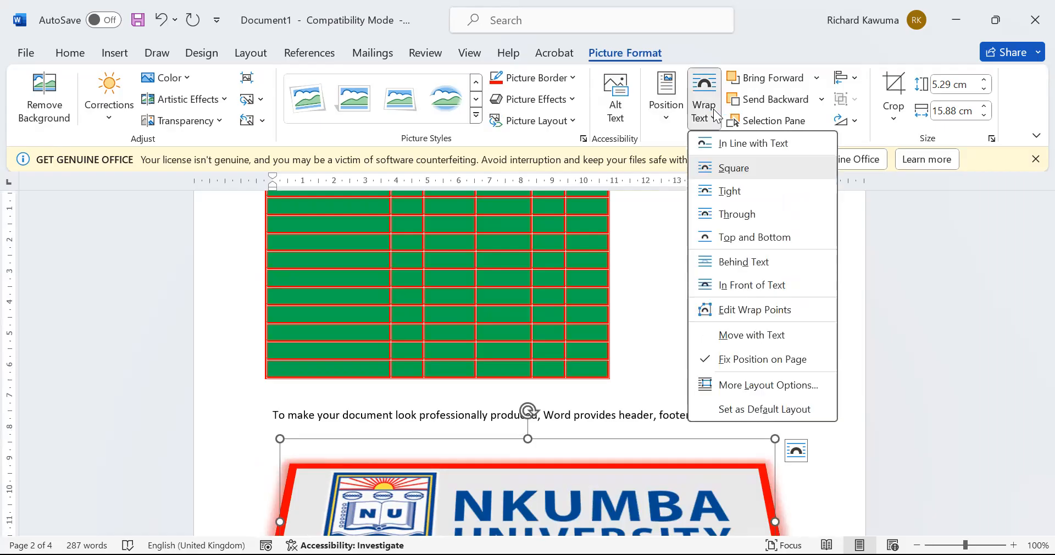
click(742, 265)
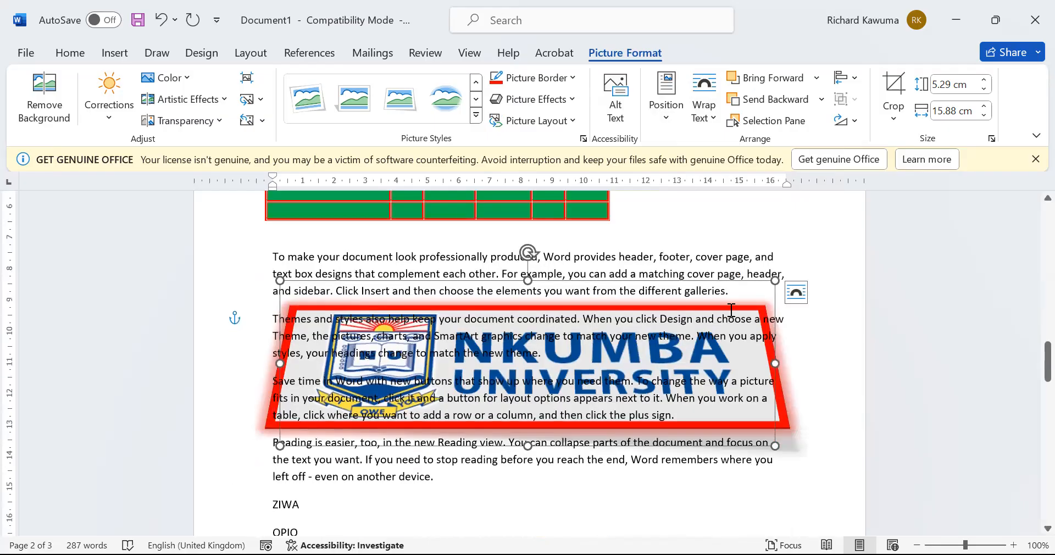
click(711, 121)
click(753, 291)
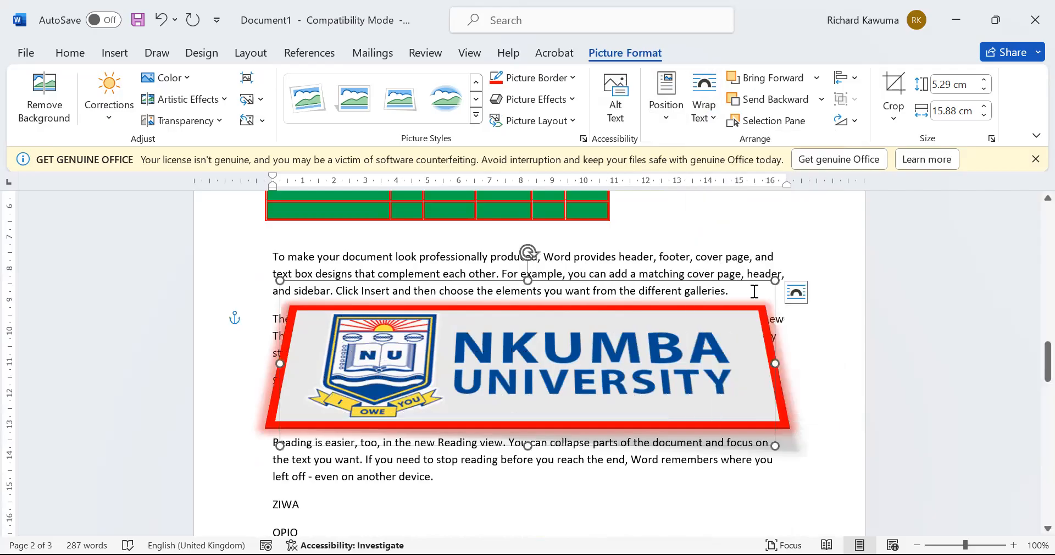
click(718, 126)
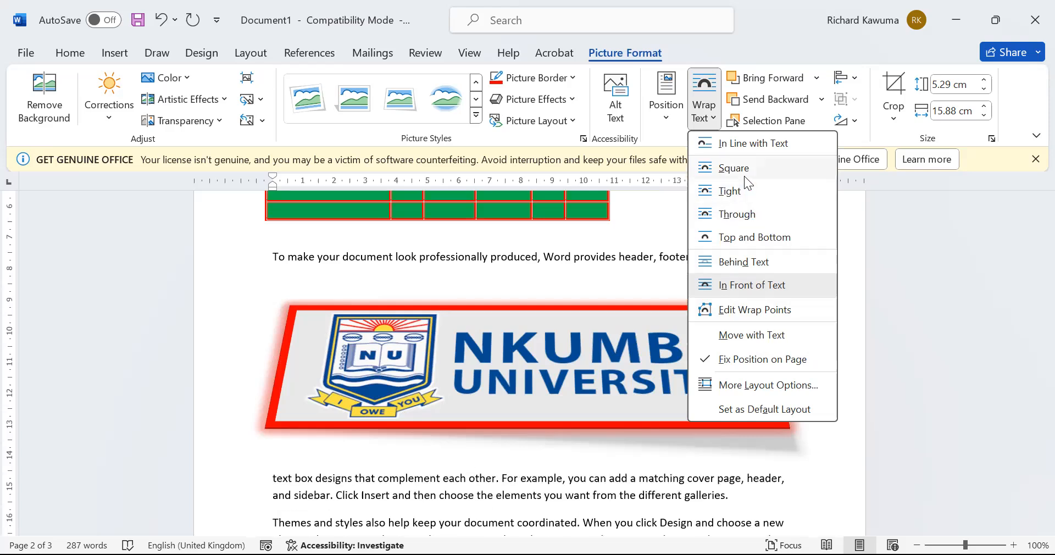
Restore the smaller text-wrapped logo layout and reselect the picture
click(352, 444)
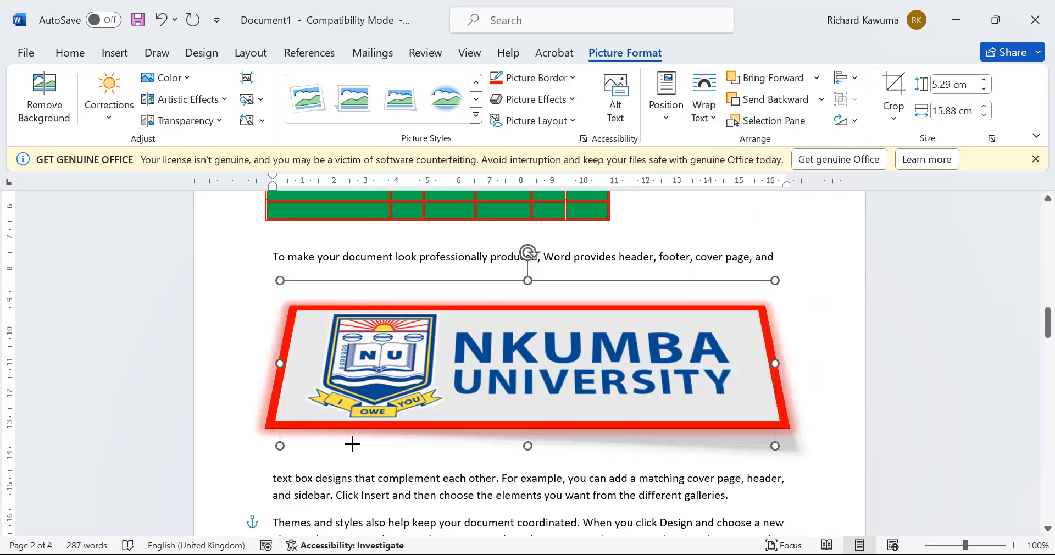
key(ctrl+y)
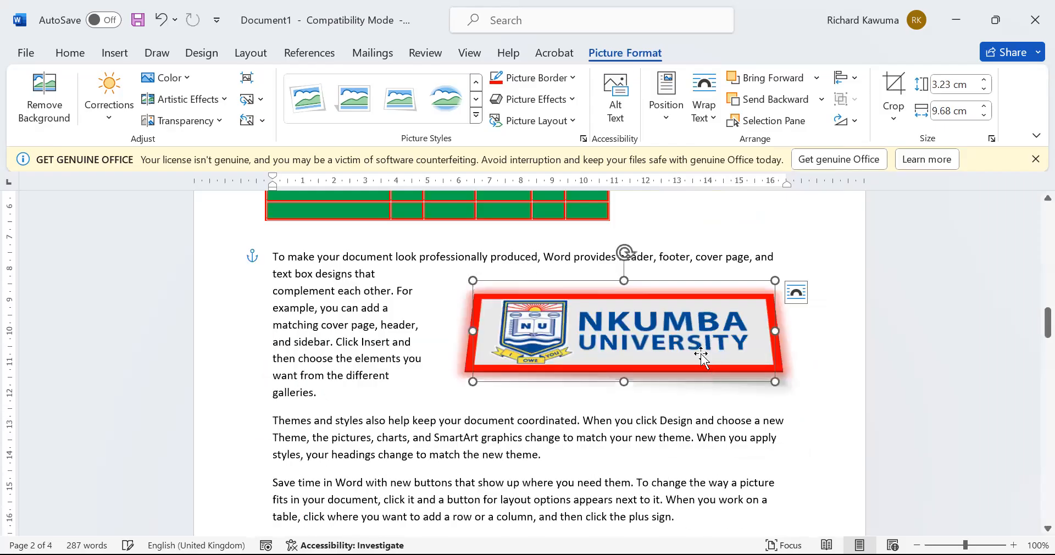
click(653, 429)
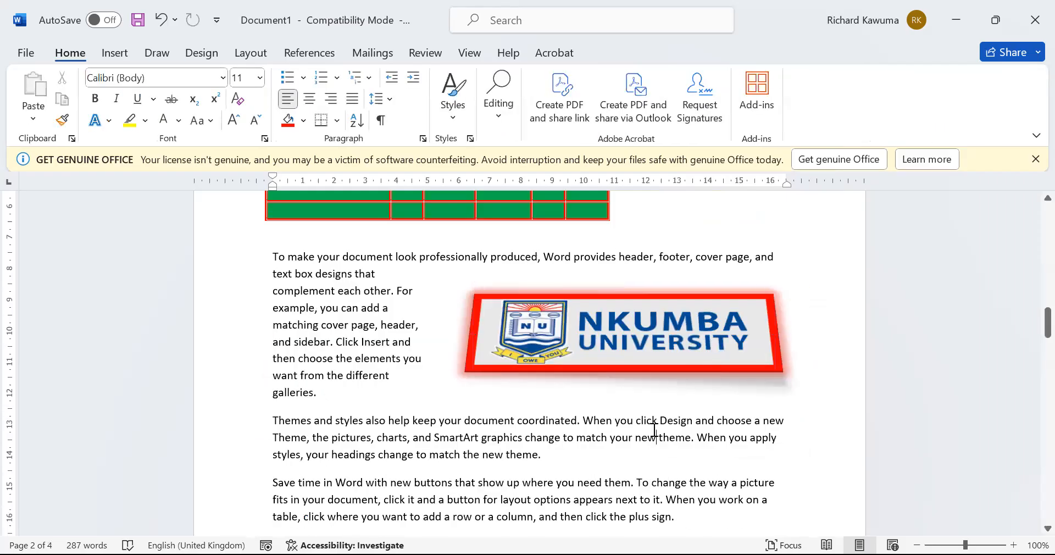
click(677, 314)
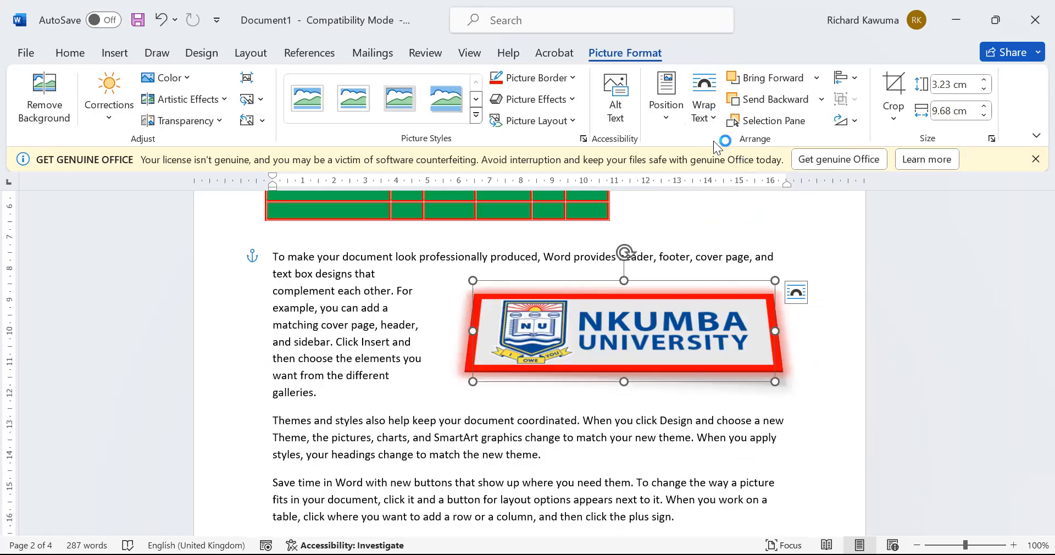
Crop the logo to just the crest (3.23 × 2.7 cm) and move it beside the opening paragraphs
click(896, 113)
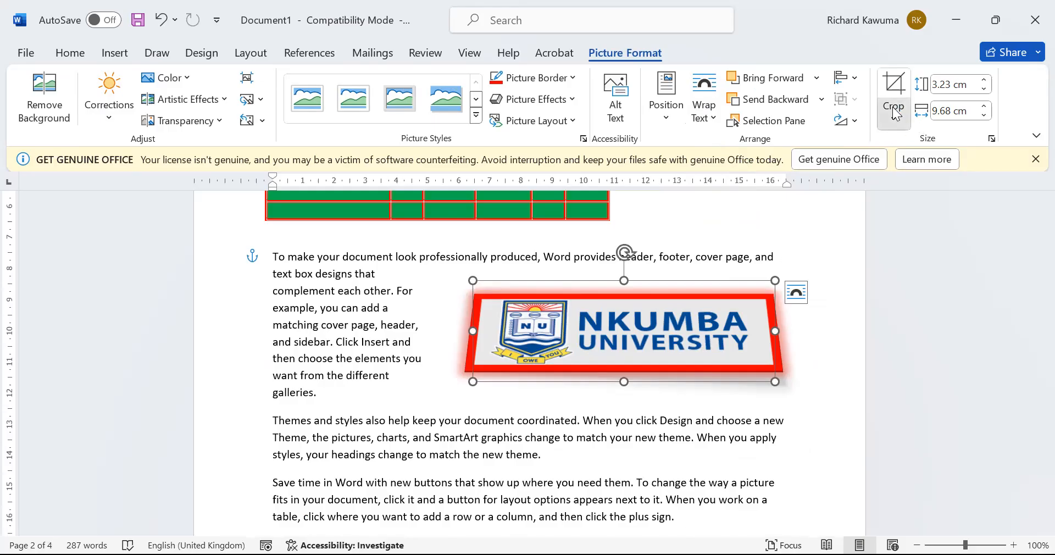
click(913, 144)
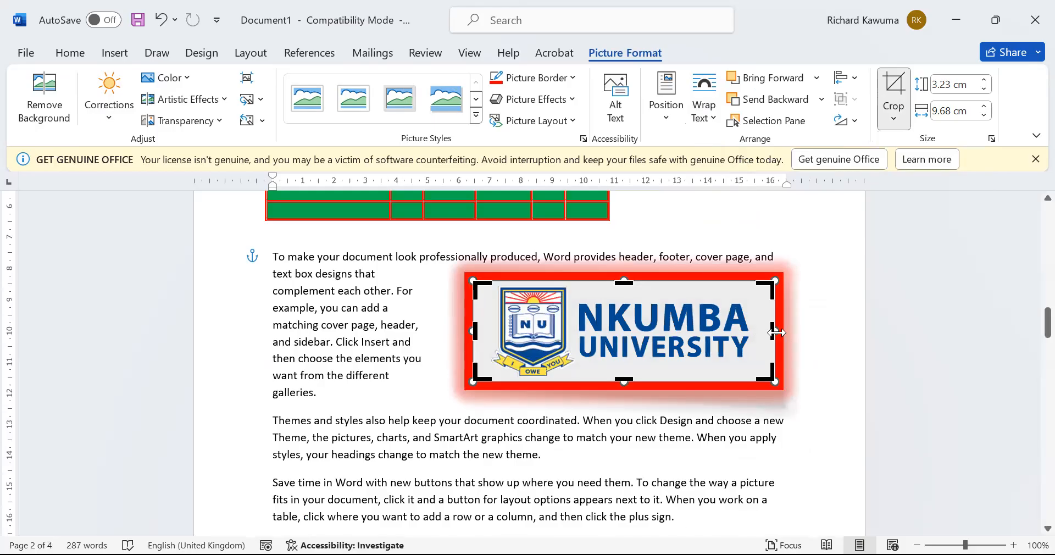
drag(773, 330, 574, 373)
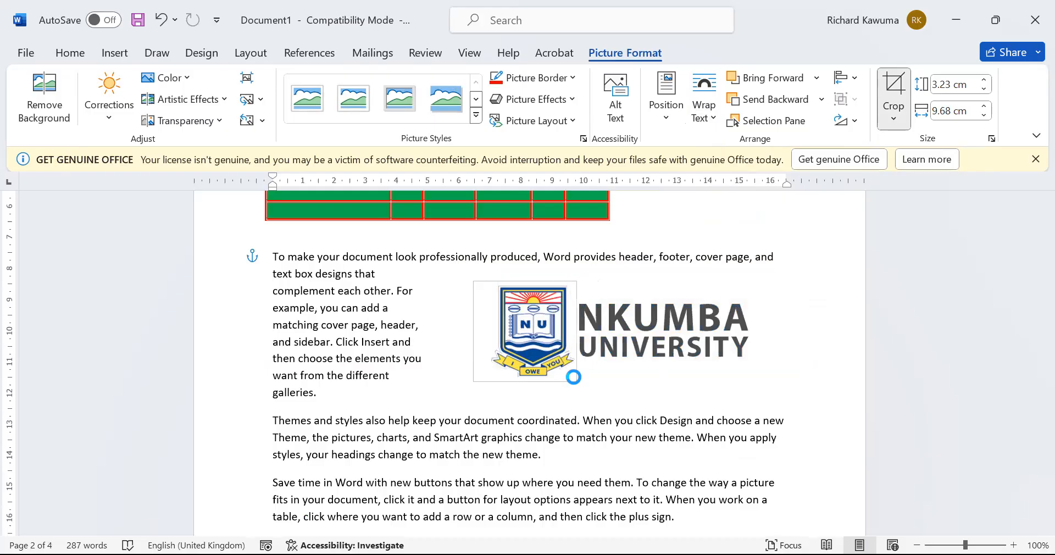
click(620, 478)
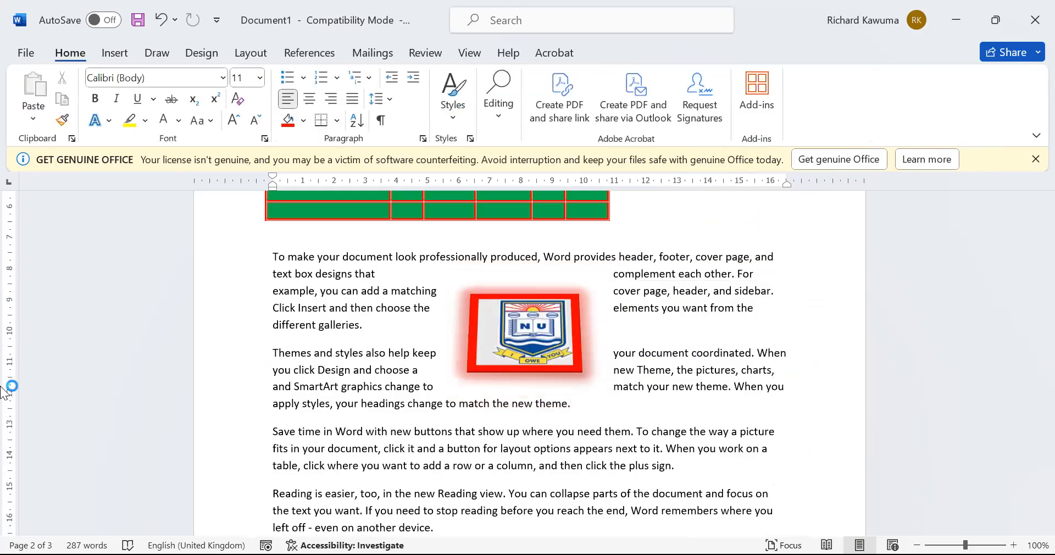
click(564, 335)
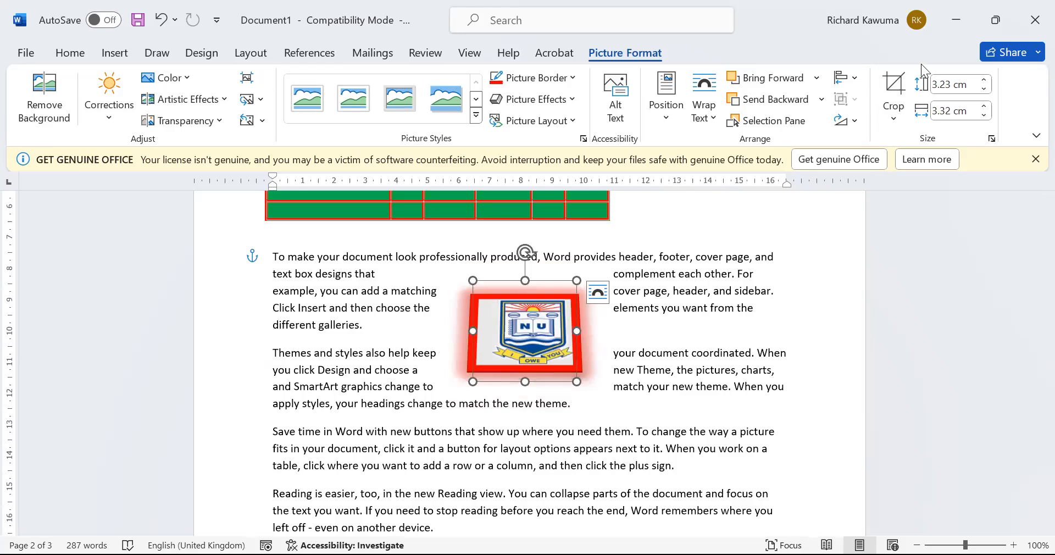
click(894, 91)
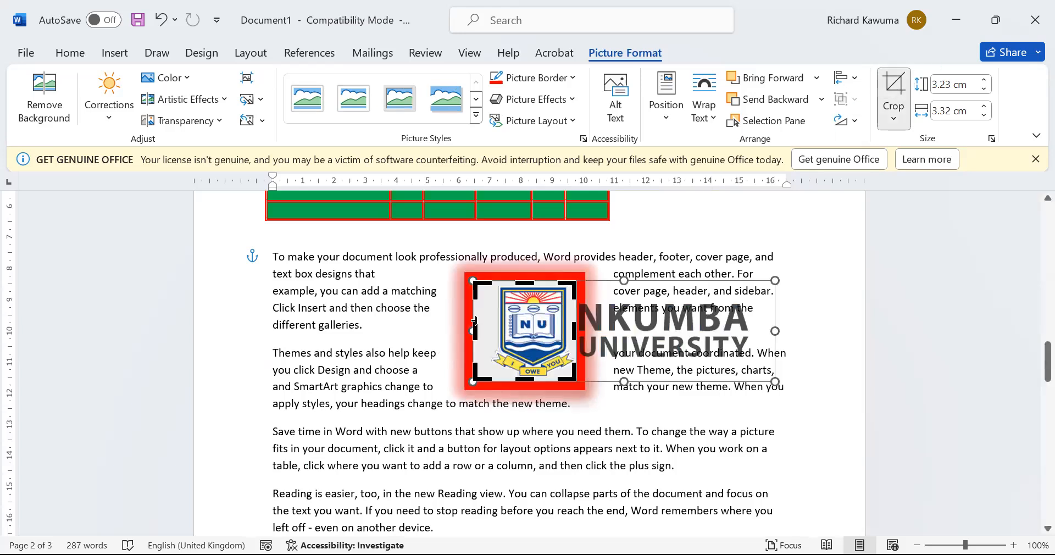
drag(475, 321, 495, 321)
click(637, 431)
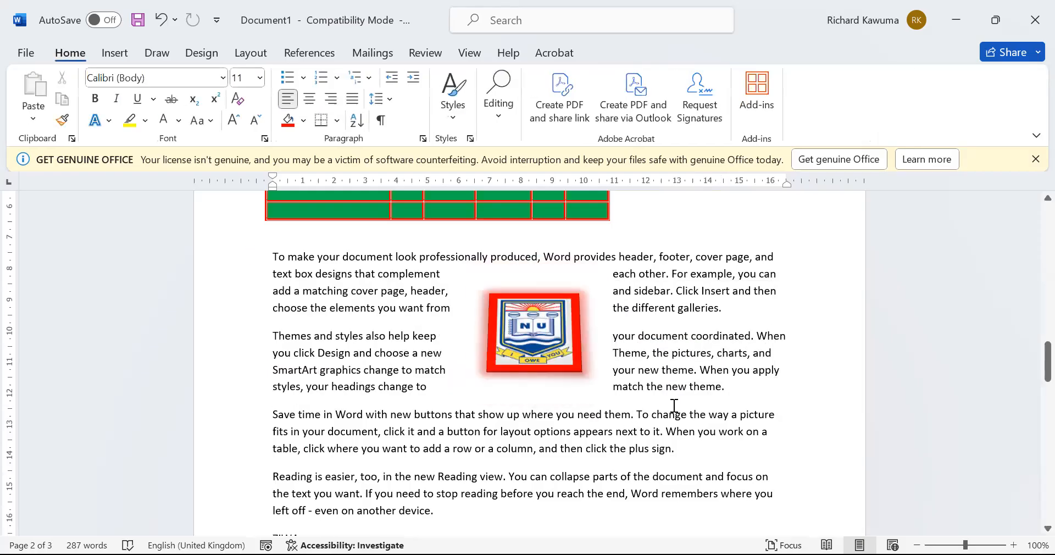
drag(557, 335, 712, 313)
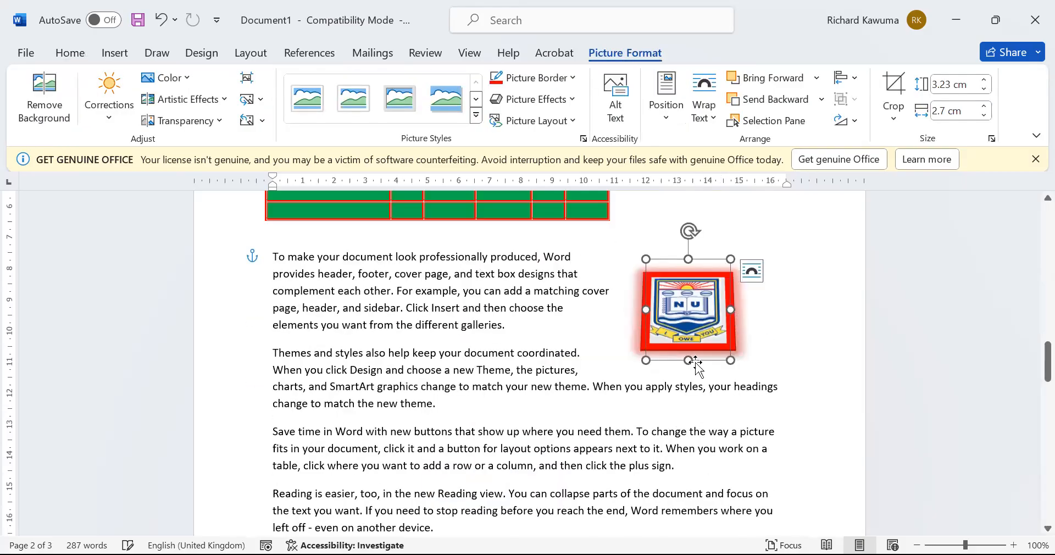
click(498, 454)
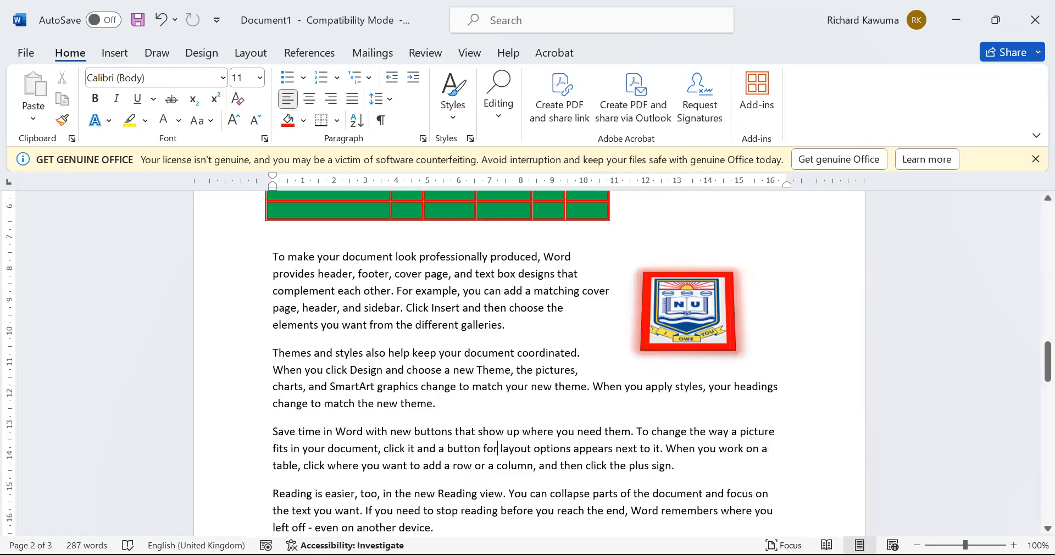
Draw a blue heart shape about 7.36 cm by 8.29 cm on page 3
scroll(473, 497, down, 5)
scroll(522, 387, down, 5)
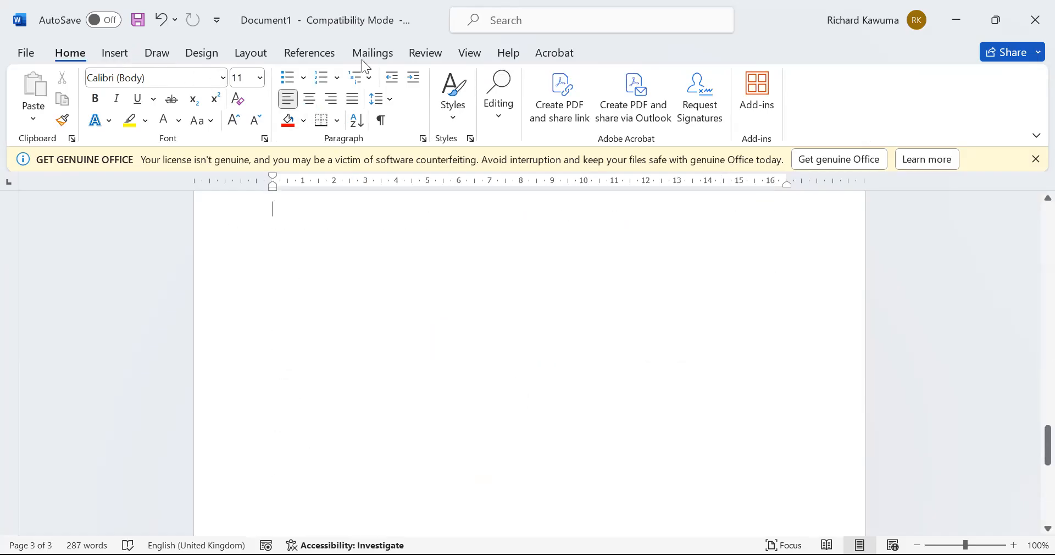
click(107, 56)
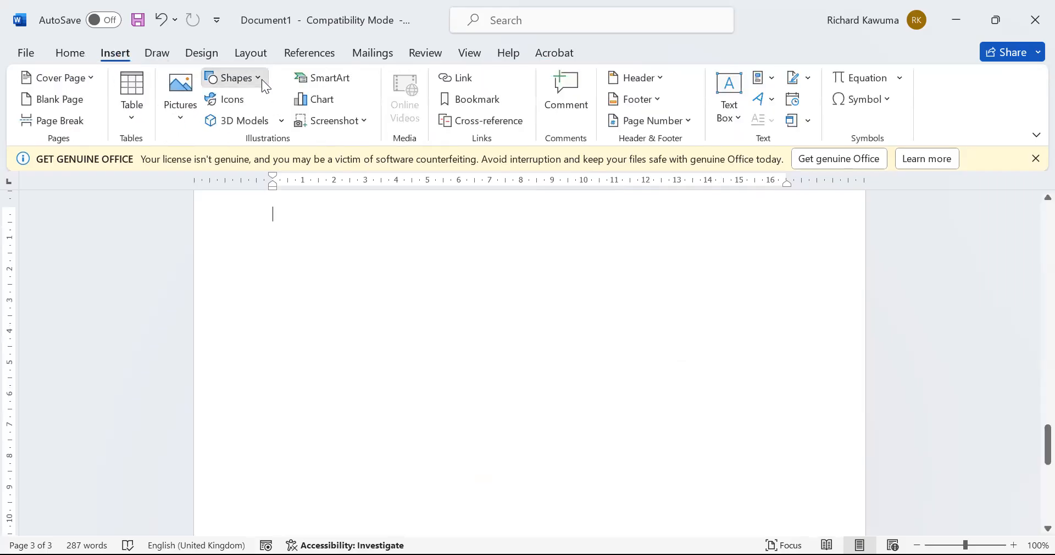
click(240, 78)
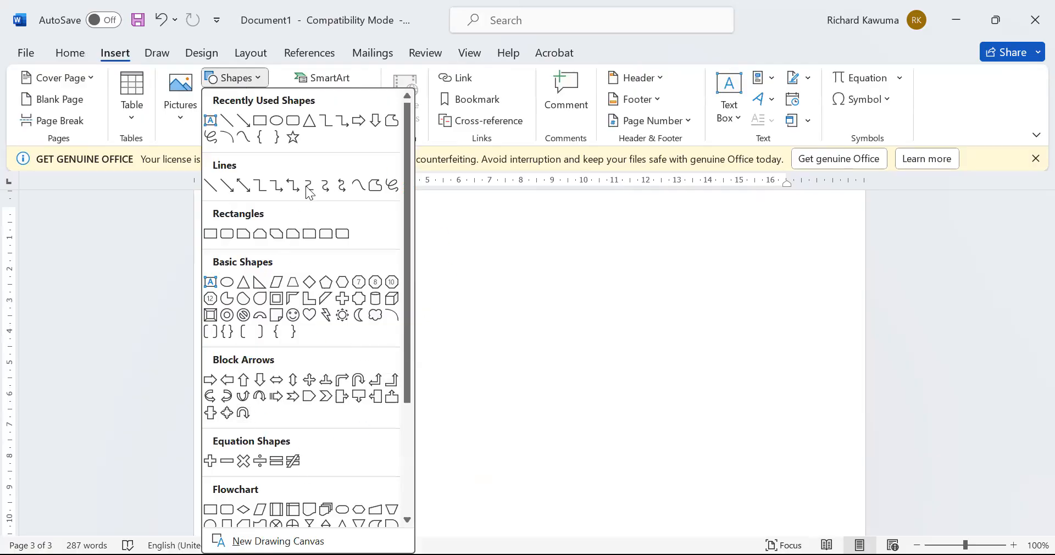
click(307, 313)
mouse_move(400, 282)
mouse_down()
mouse_move(598, 478)
mouse_move(677, 528)
mouse_up()
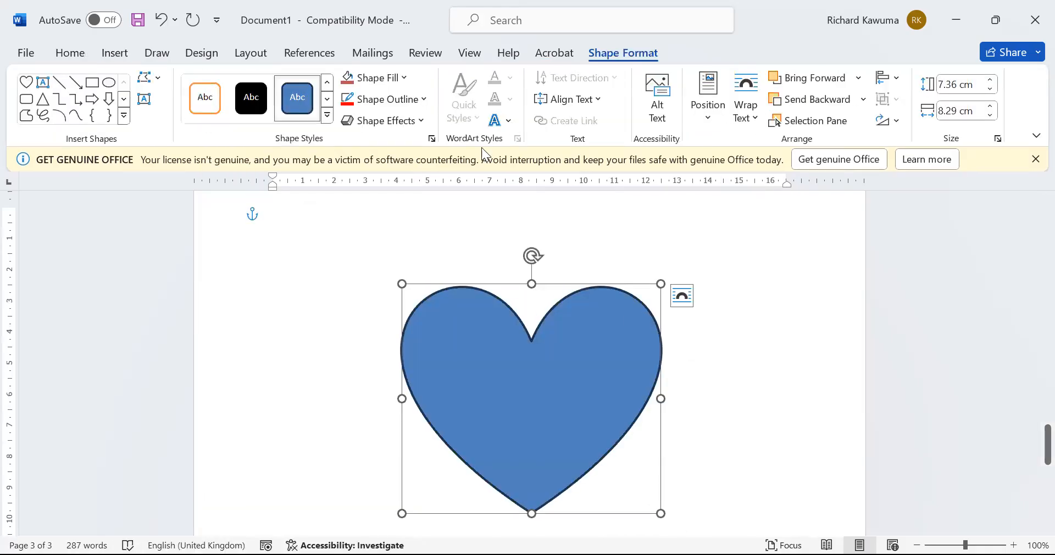
click(701, 360)
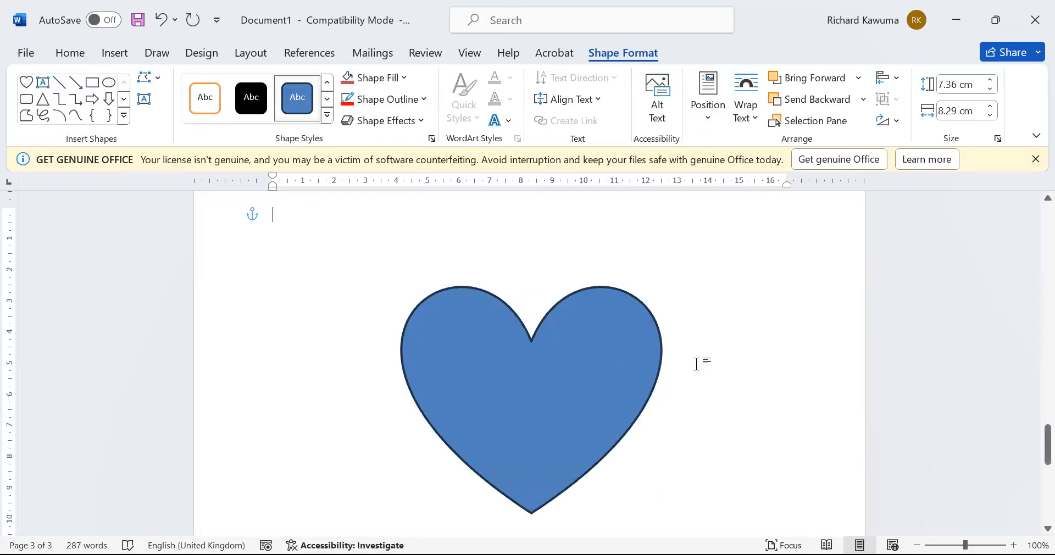